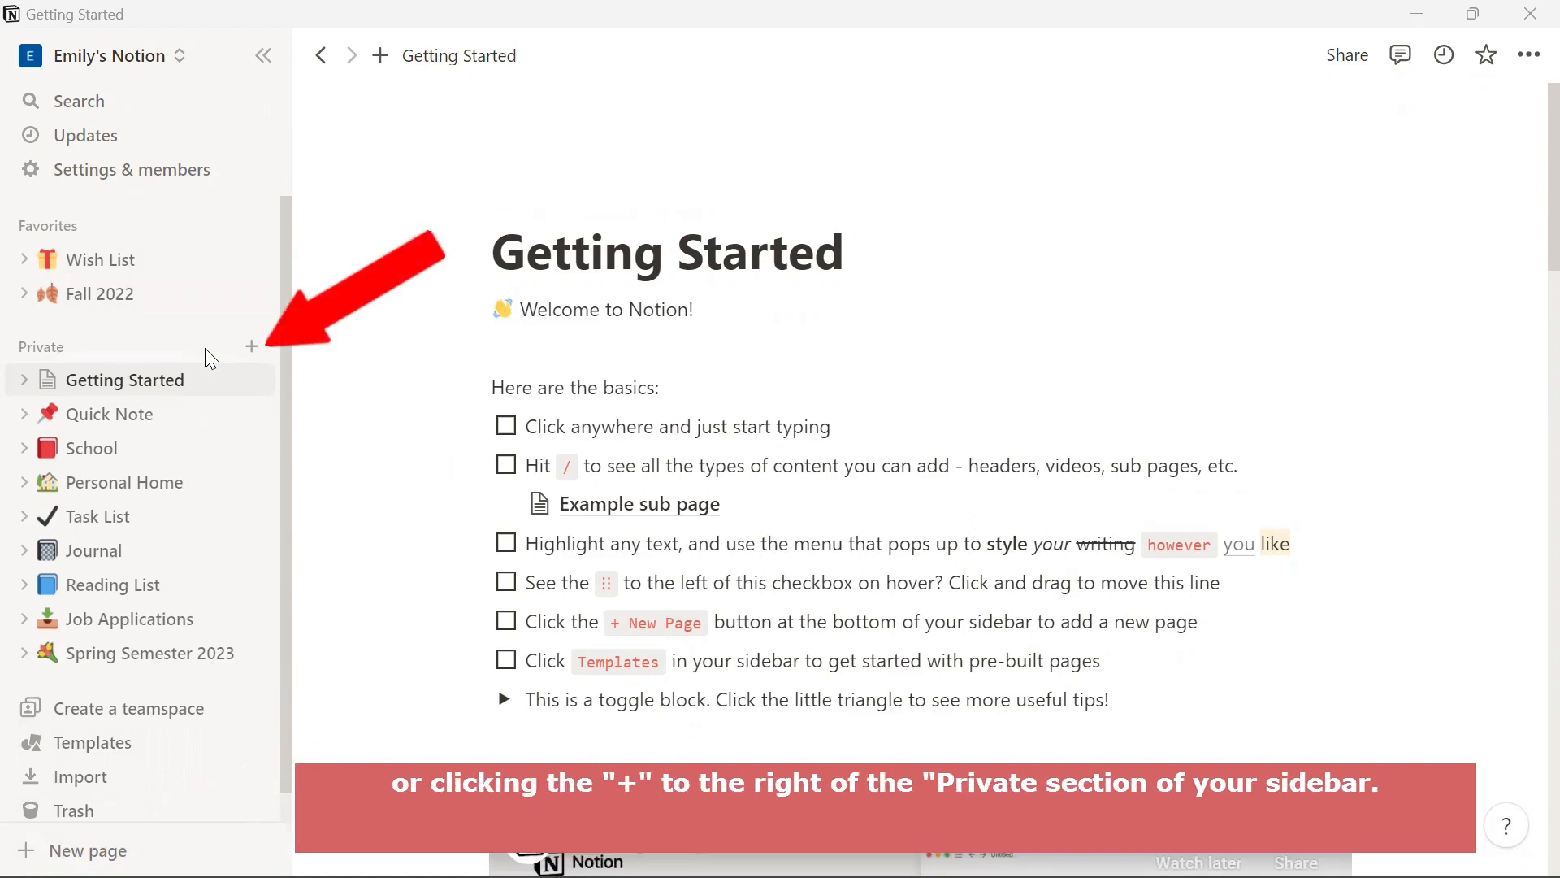
- Create a new empty private page titled "Spring Semester 2023"
left_click(247, 349)
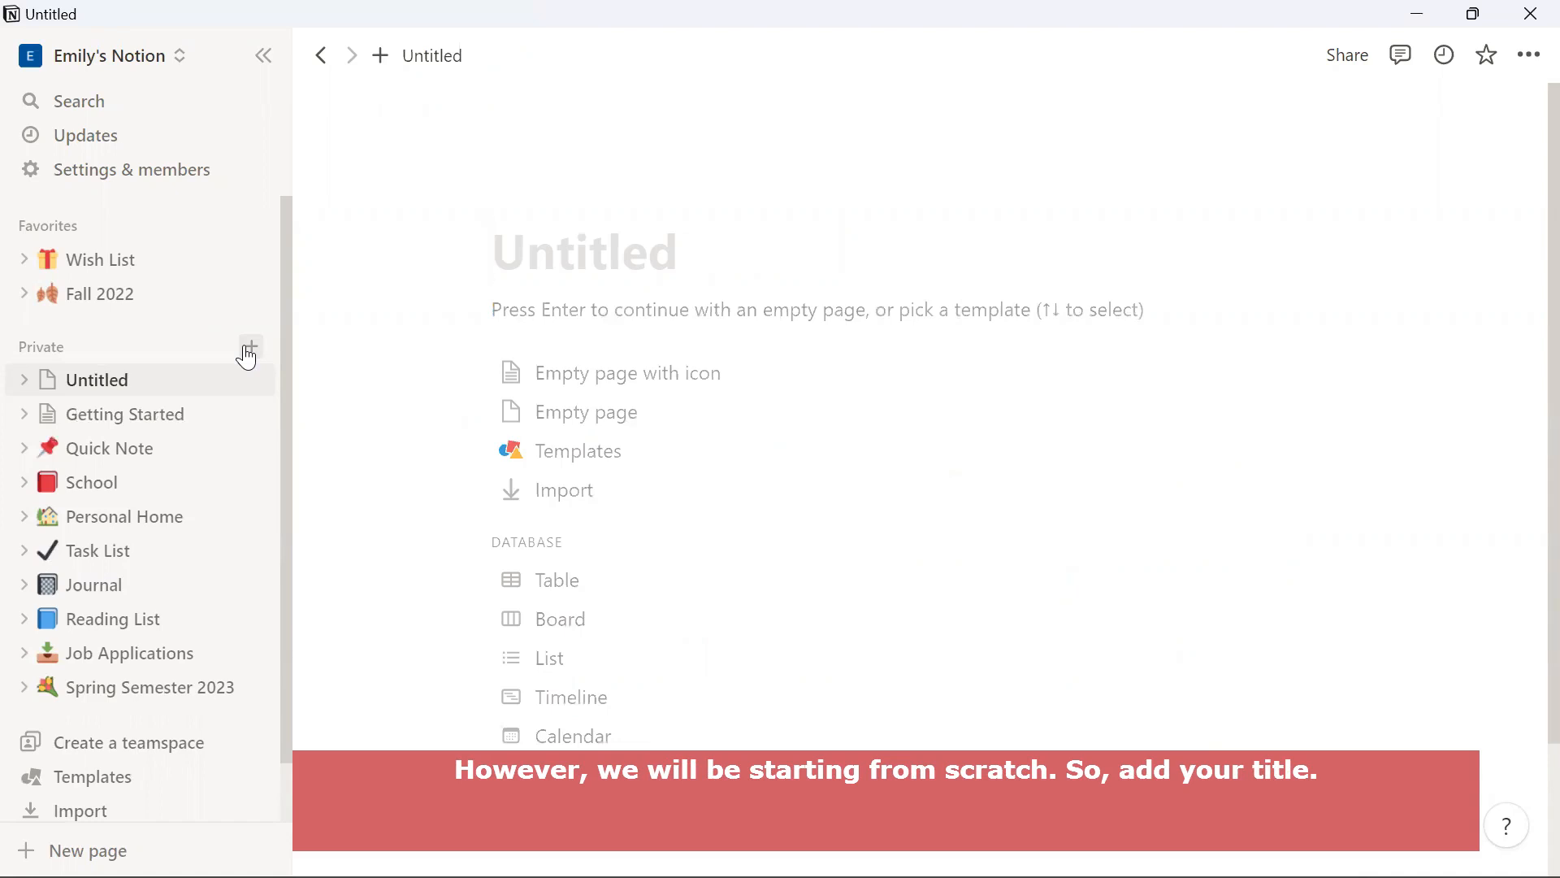
type("Sprin")
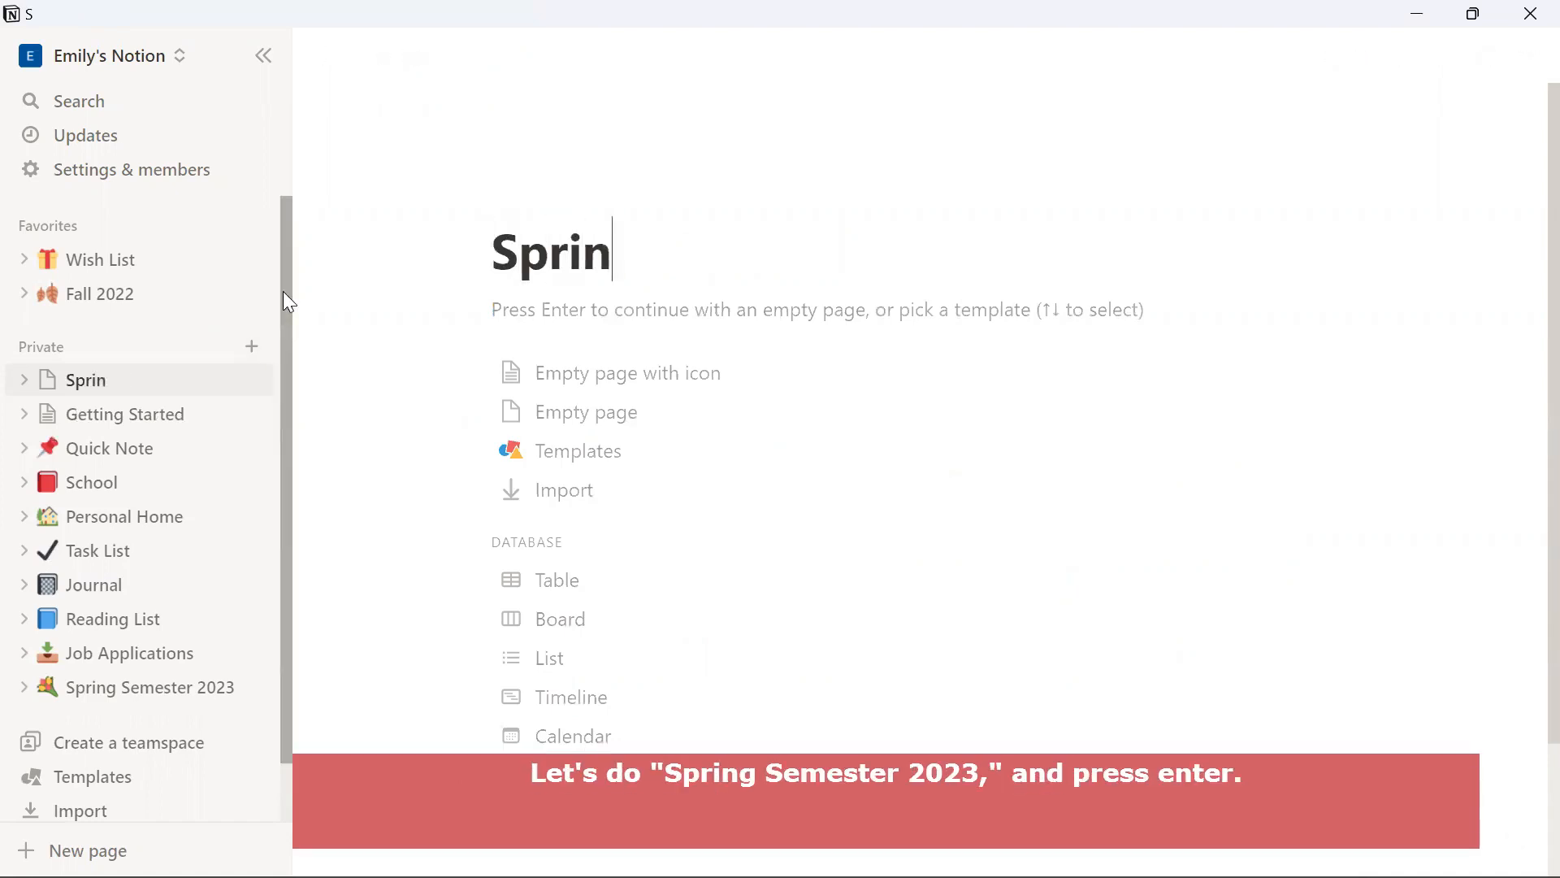
type("g Semester 2023")
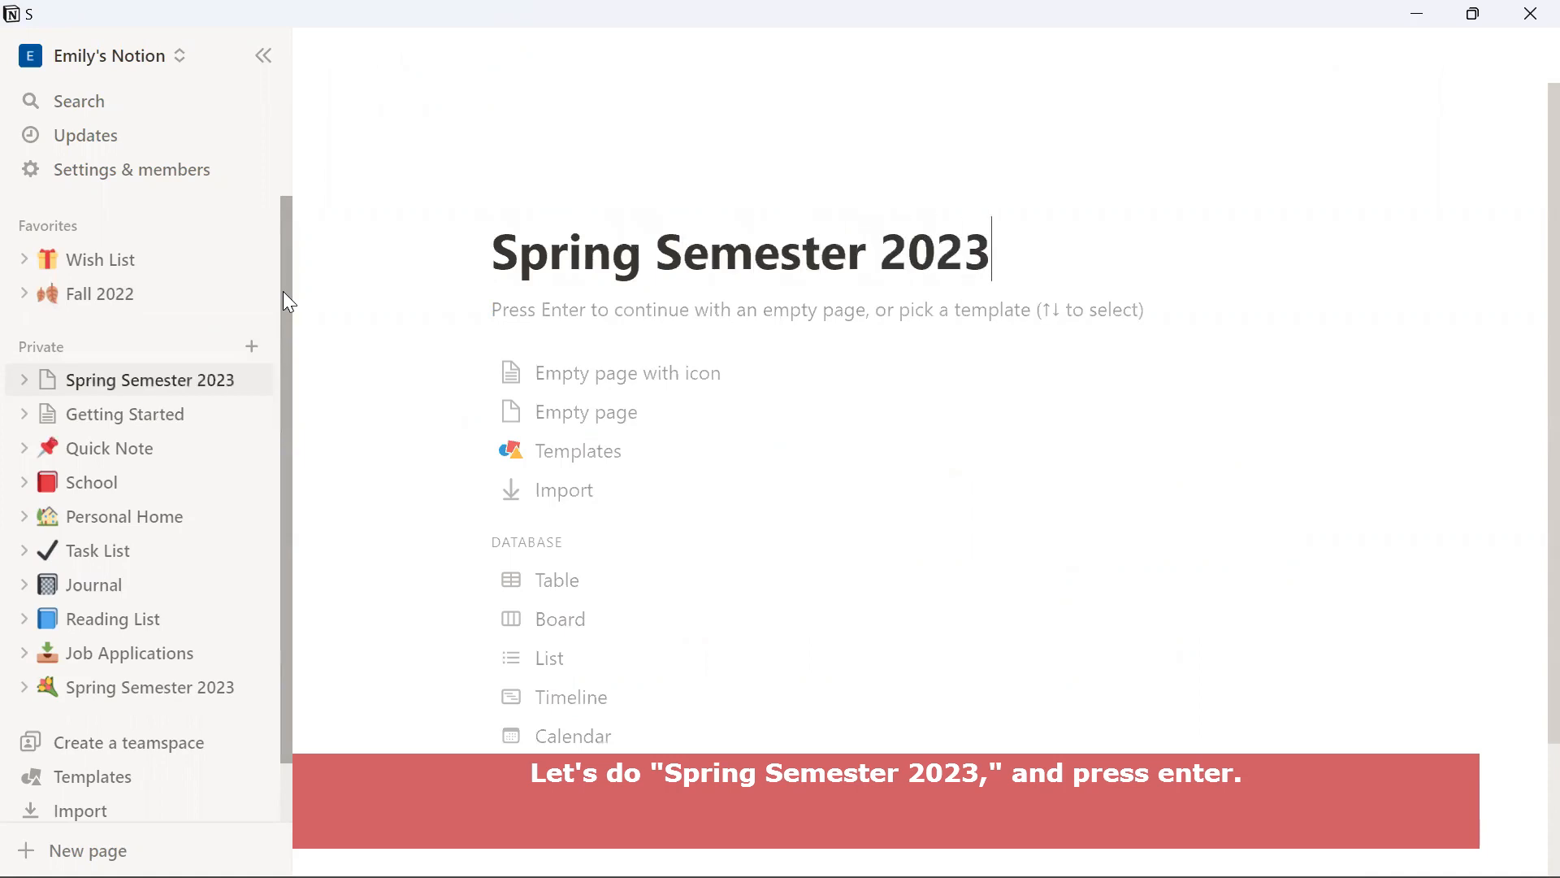
key("Return")
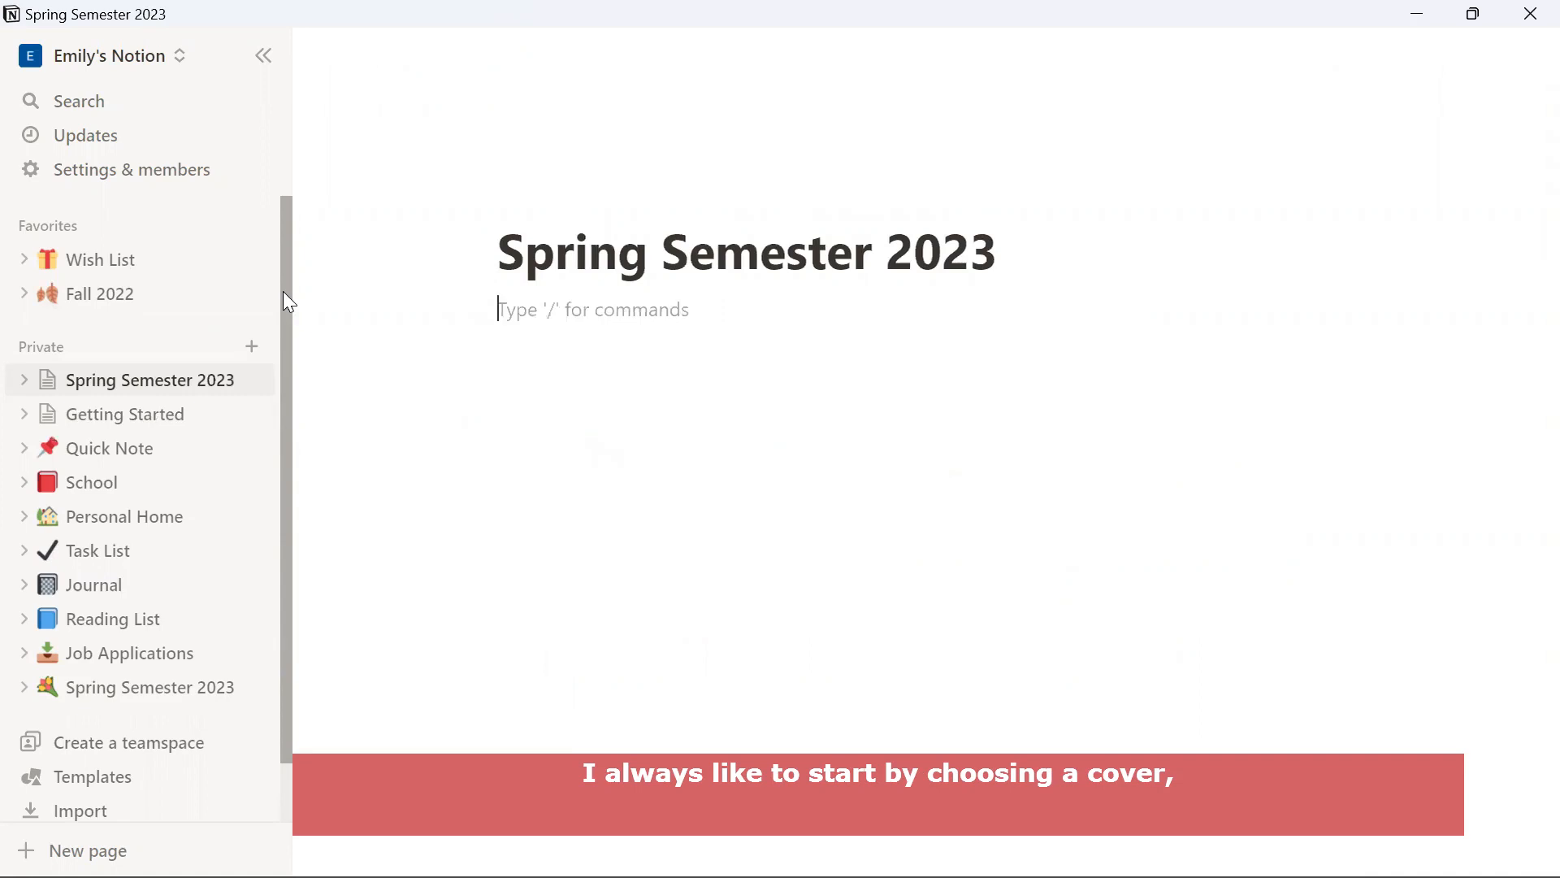
- Add a cover to the page and change it to the Met Museum gallery painting of people in a riverside park
mouse_move(564, 184)
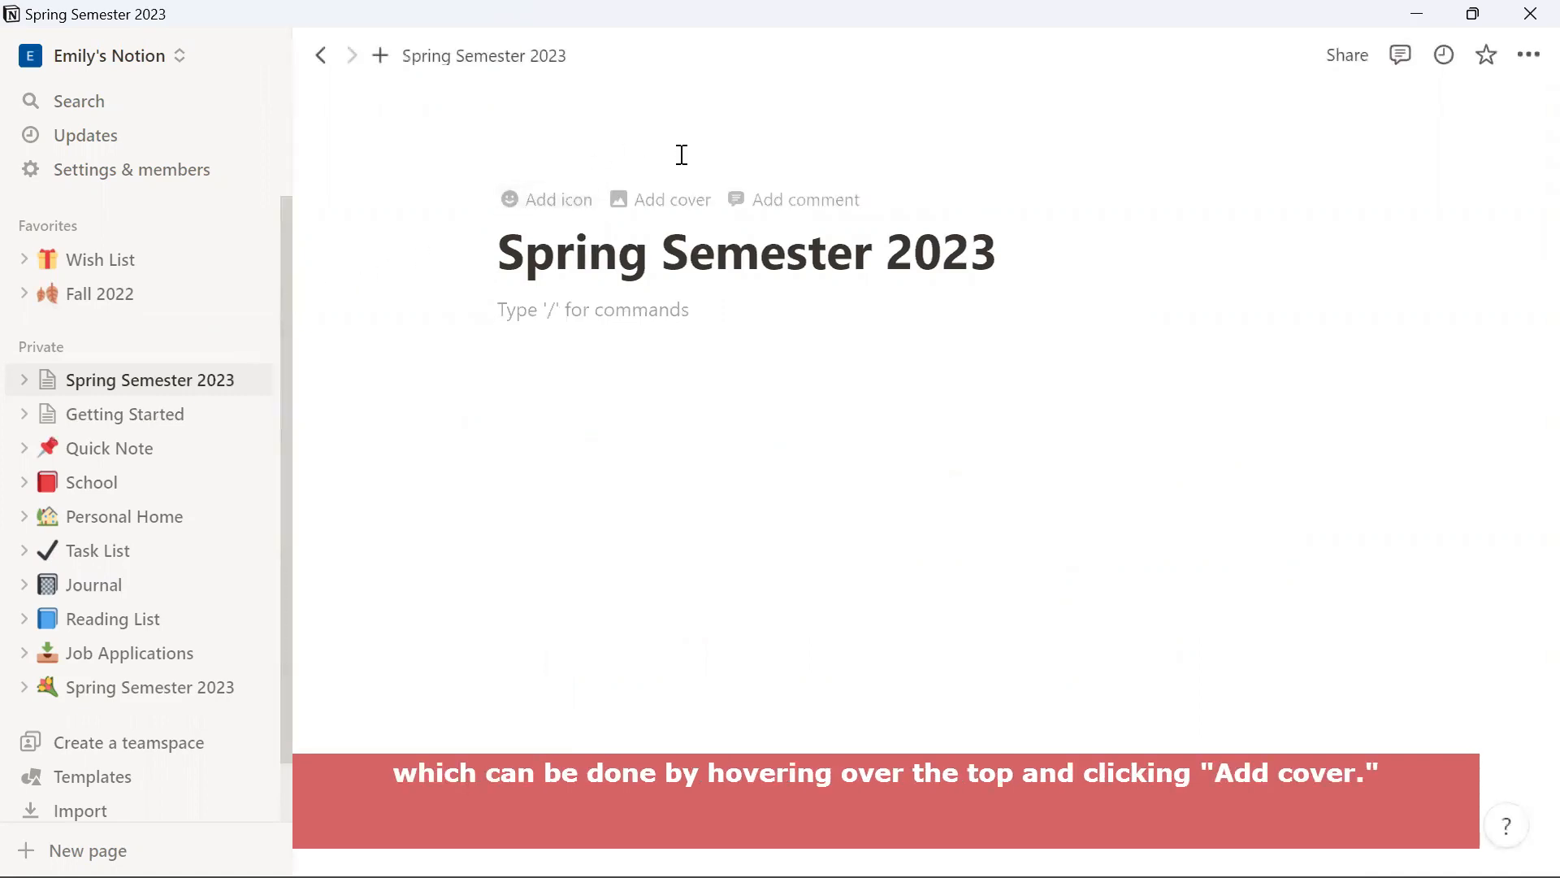
left_click(673, 203)
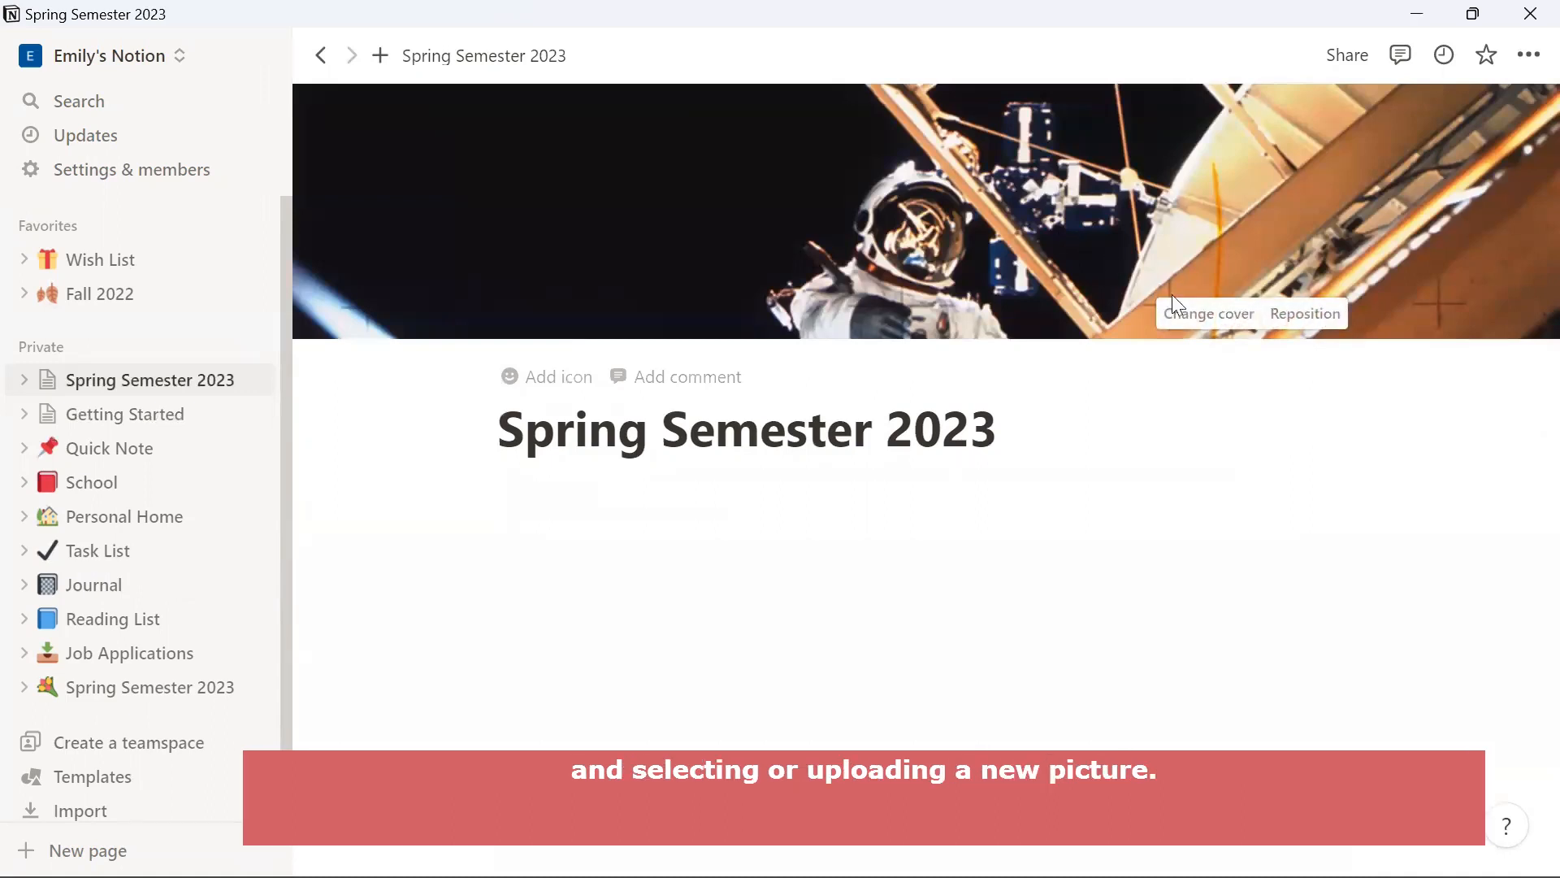
left_click(1200, 323)
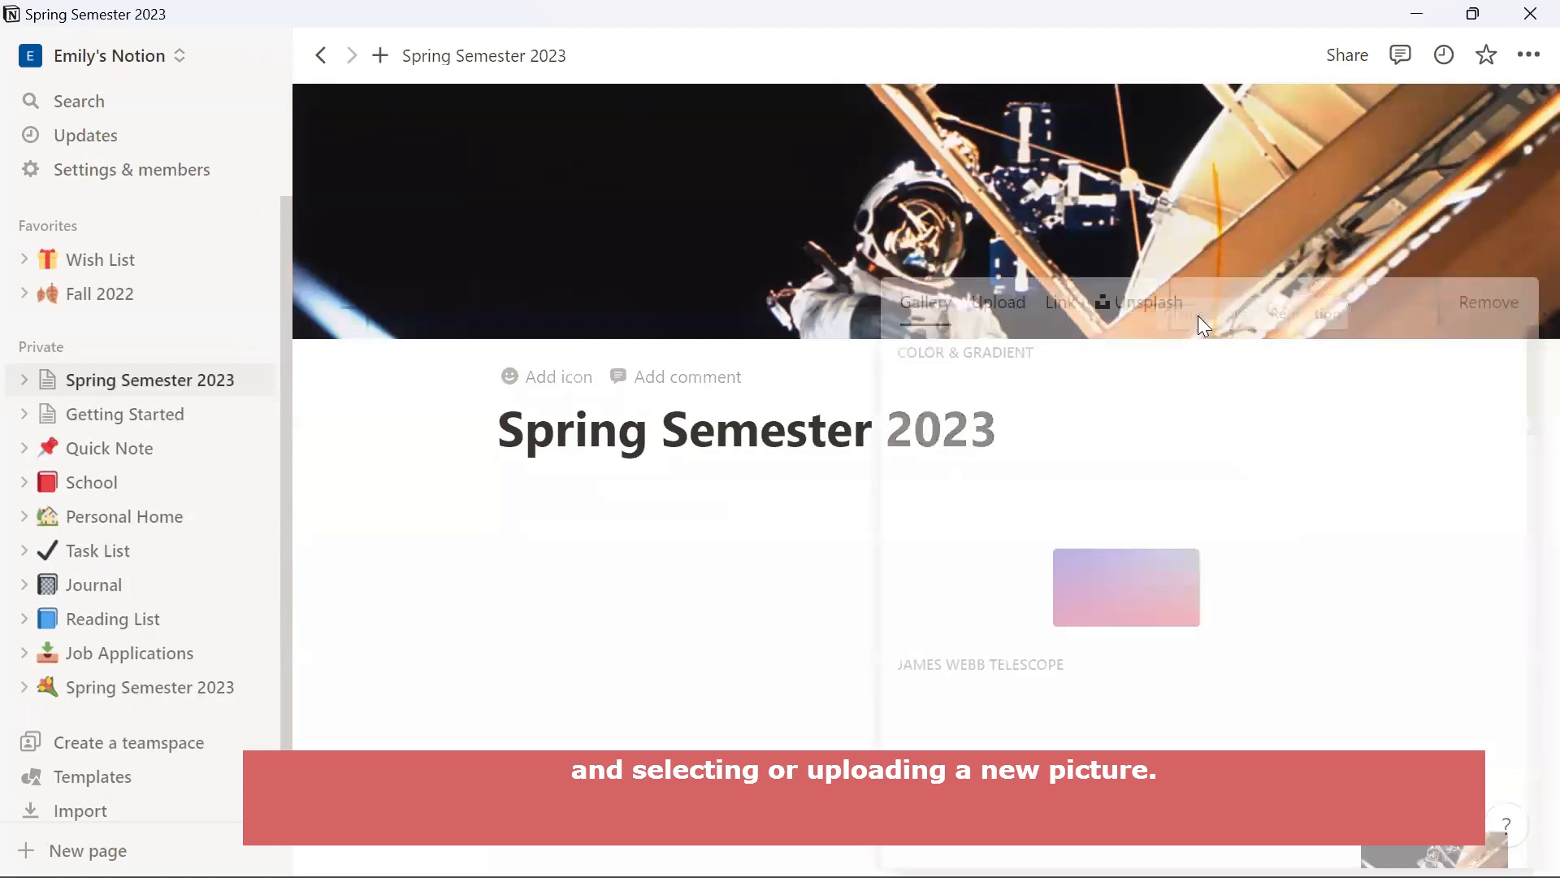
scroll(1188, 539, "down", 5)
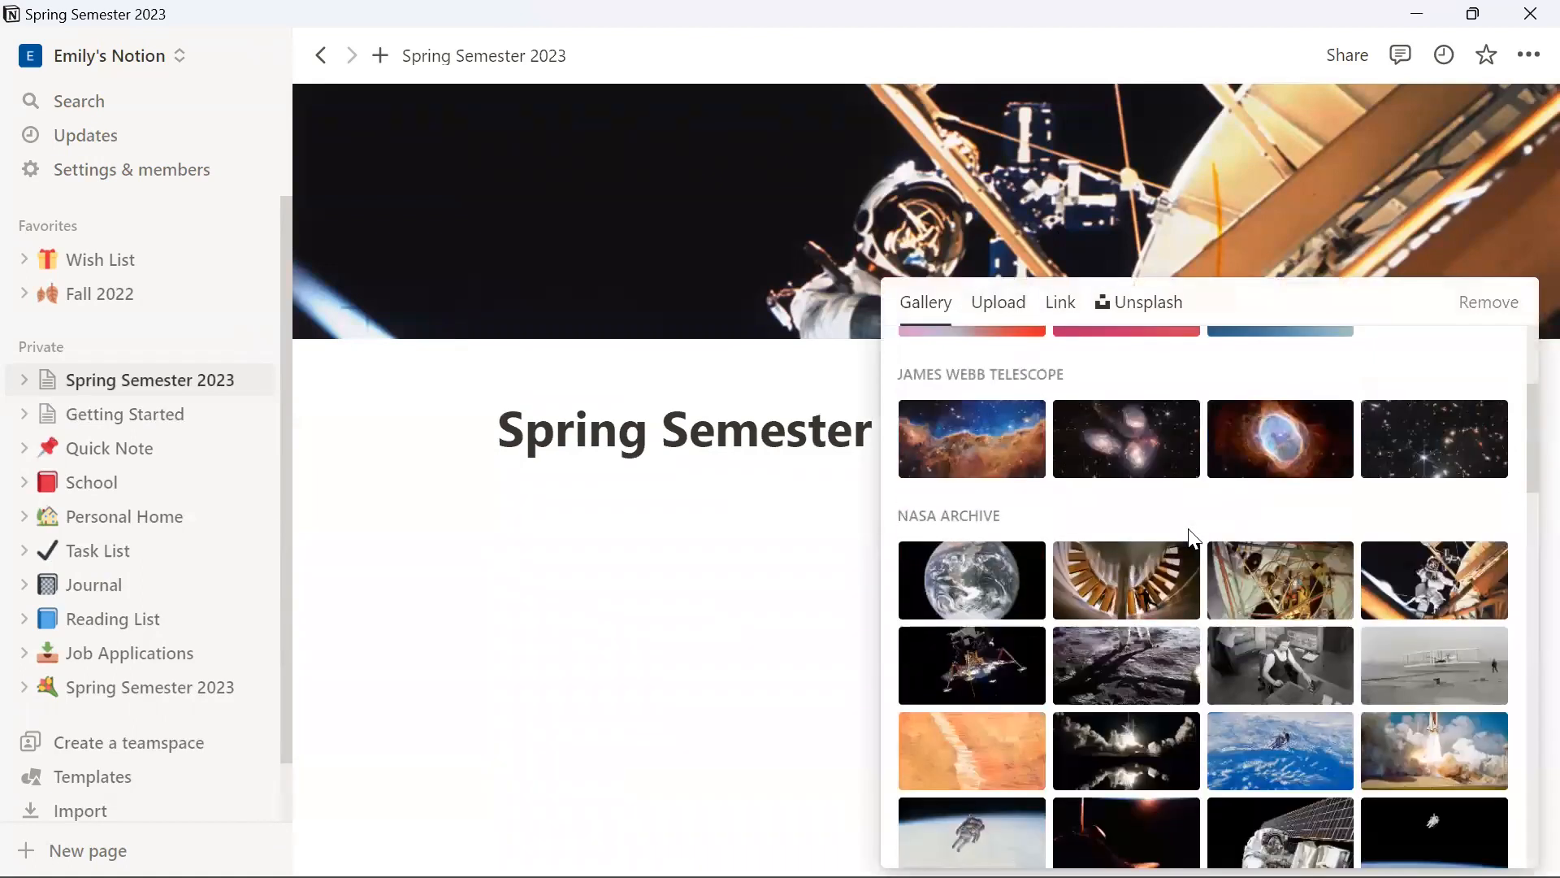
scroll(1189, 538, "down", 10)
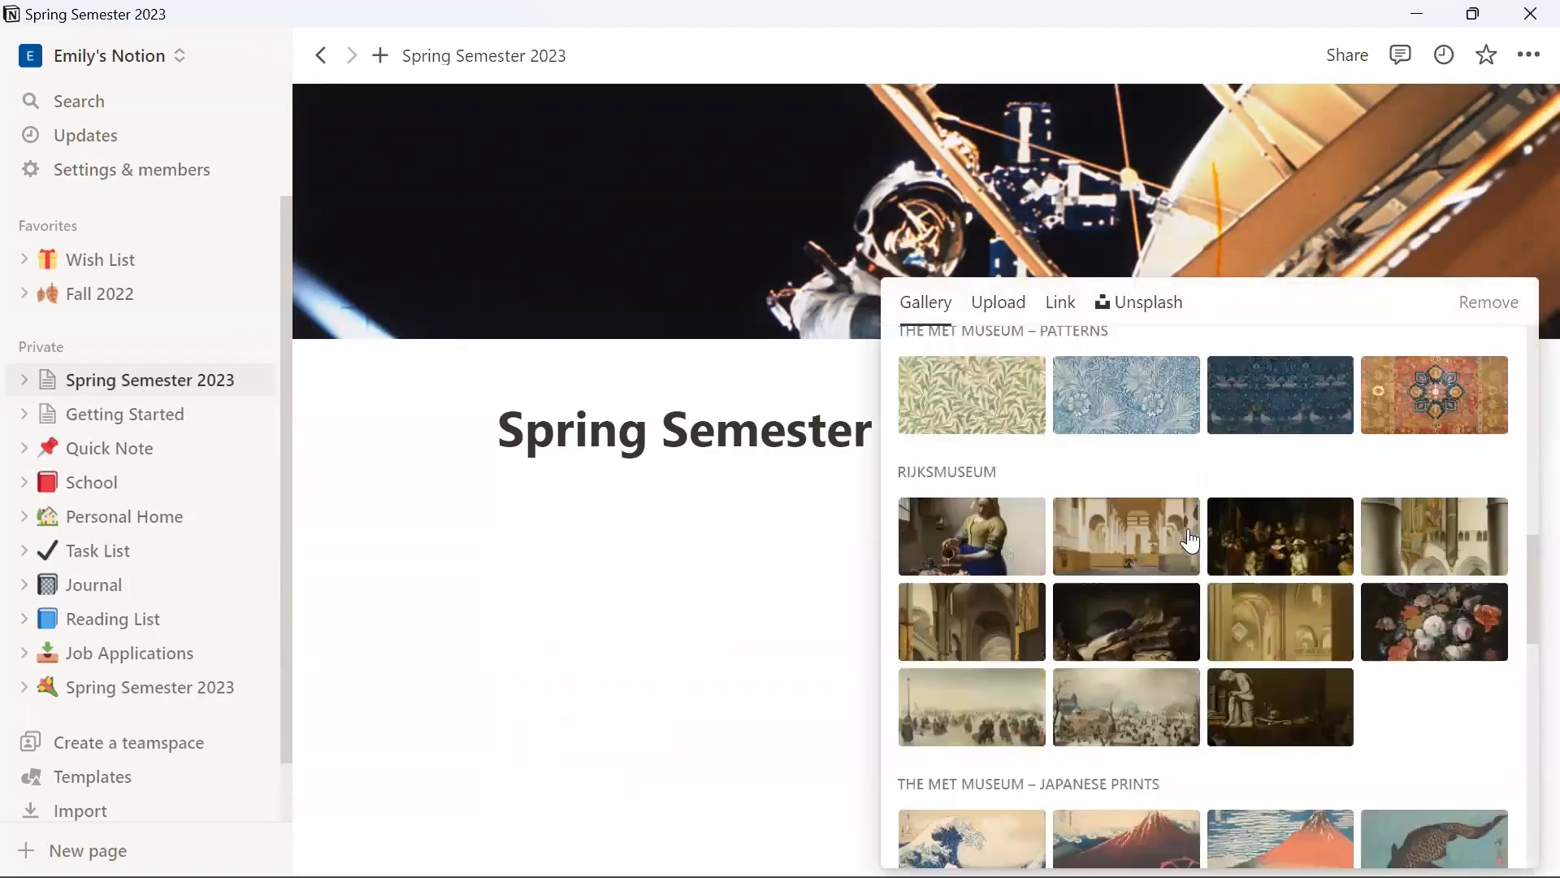
scroll(1189, 539, "down", 6)
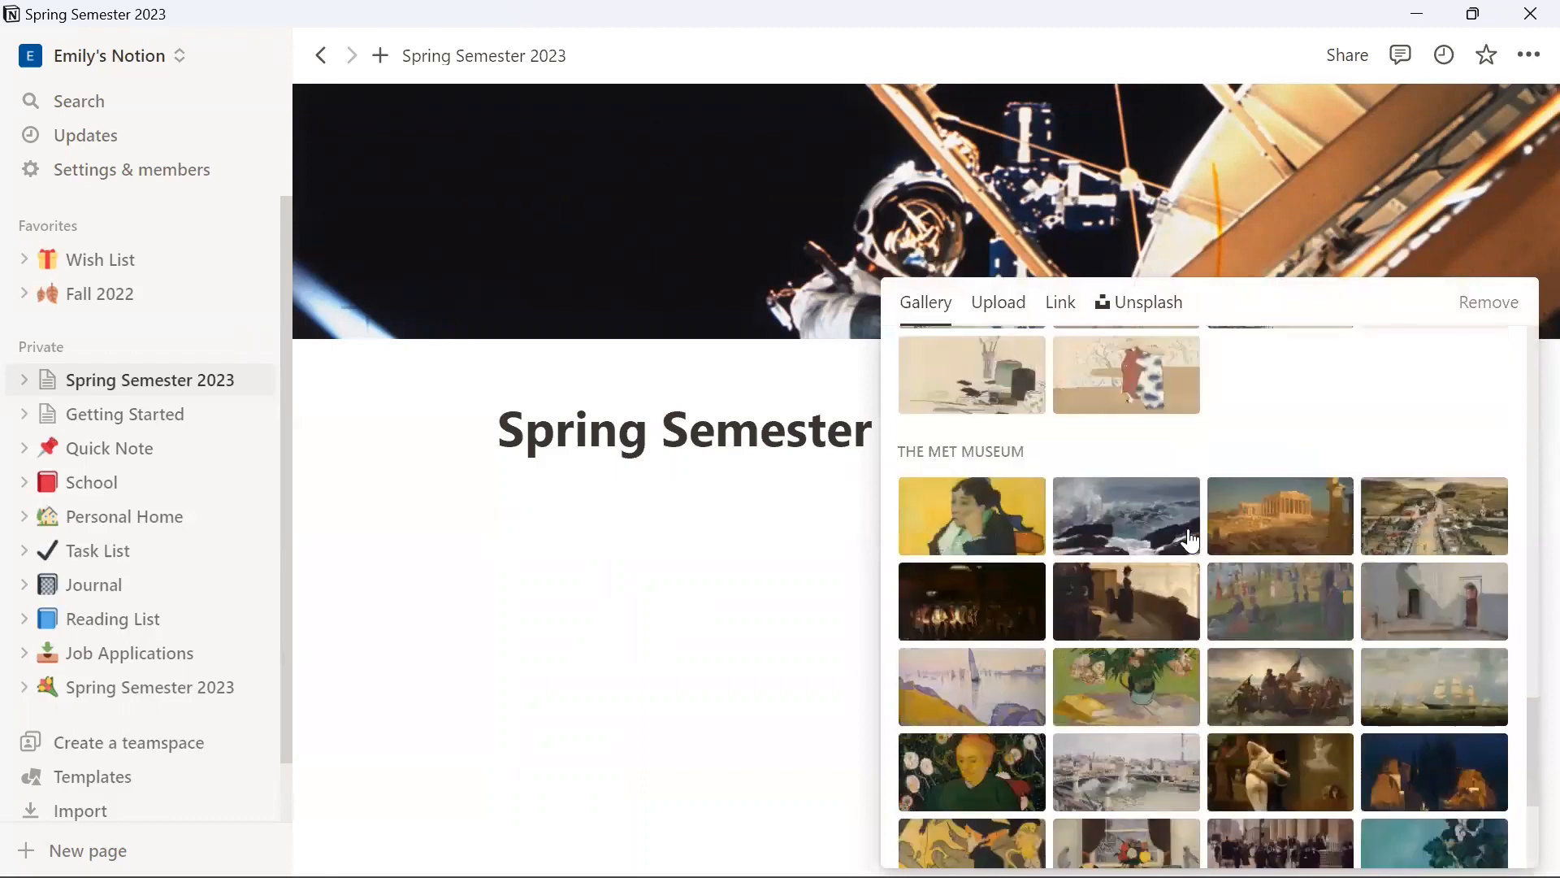
left_click(1262, 561)
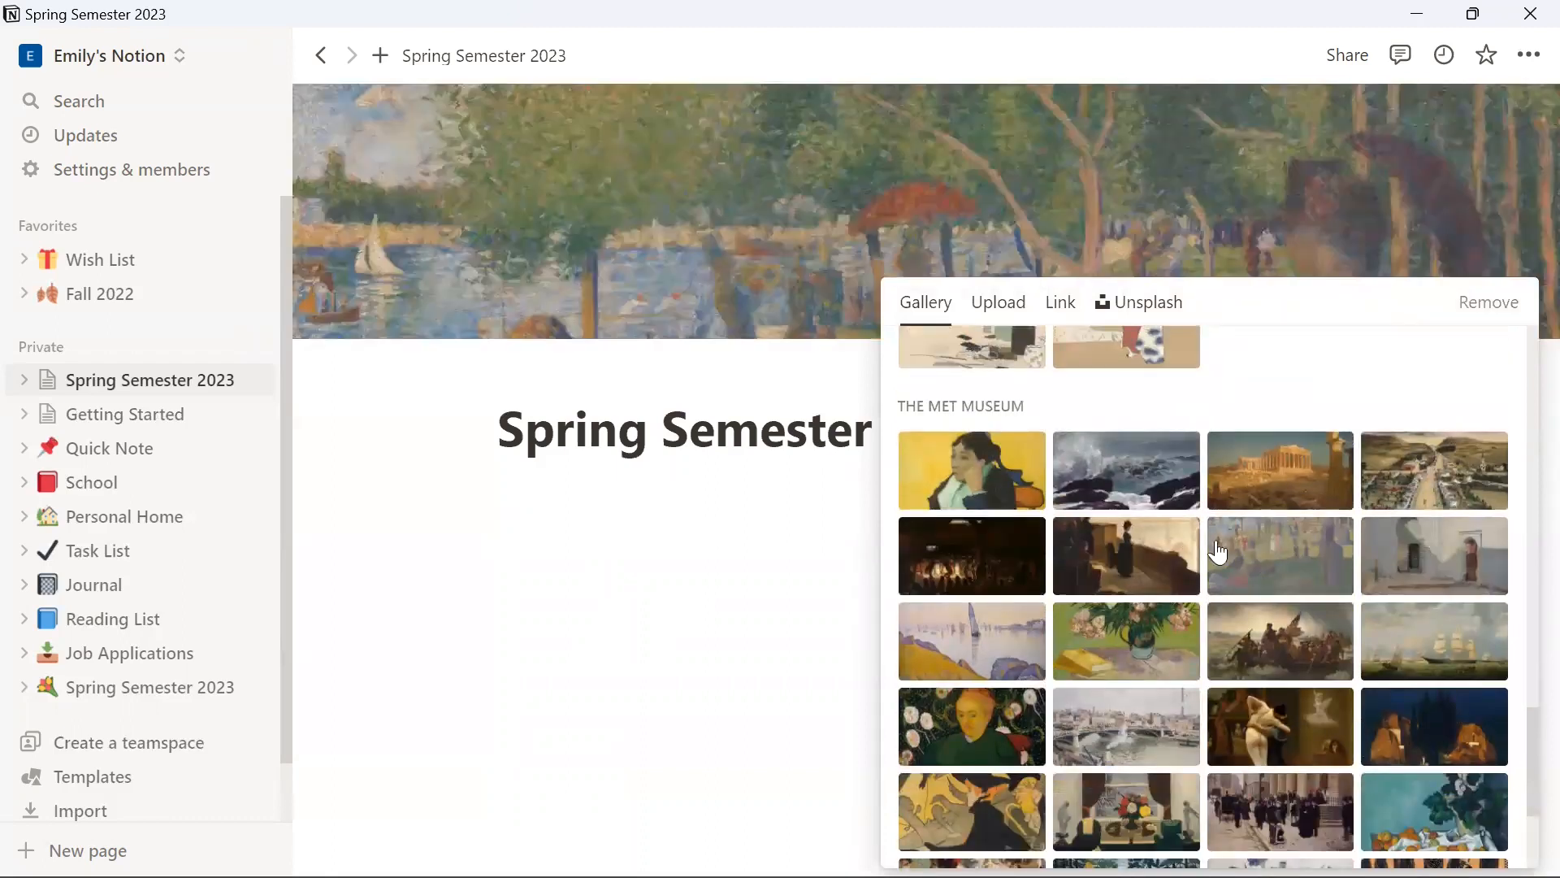
left_click(789, 366)
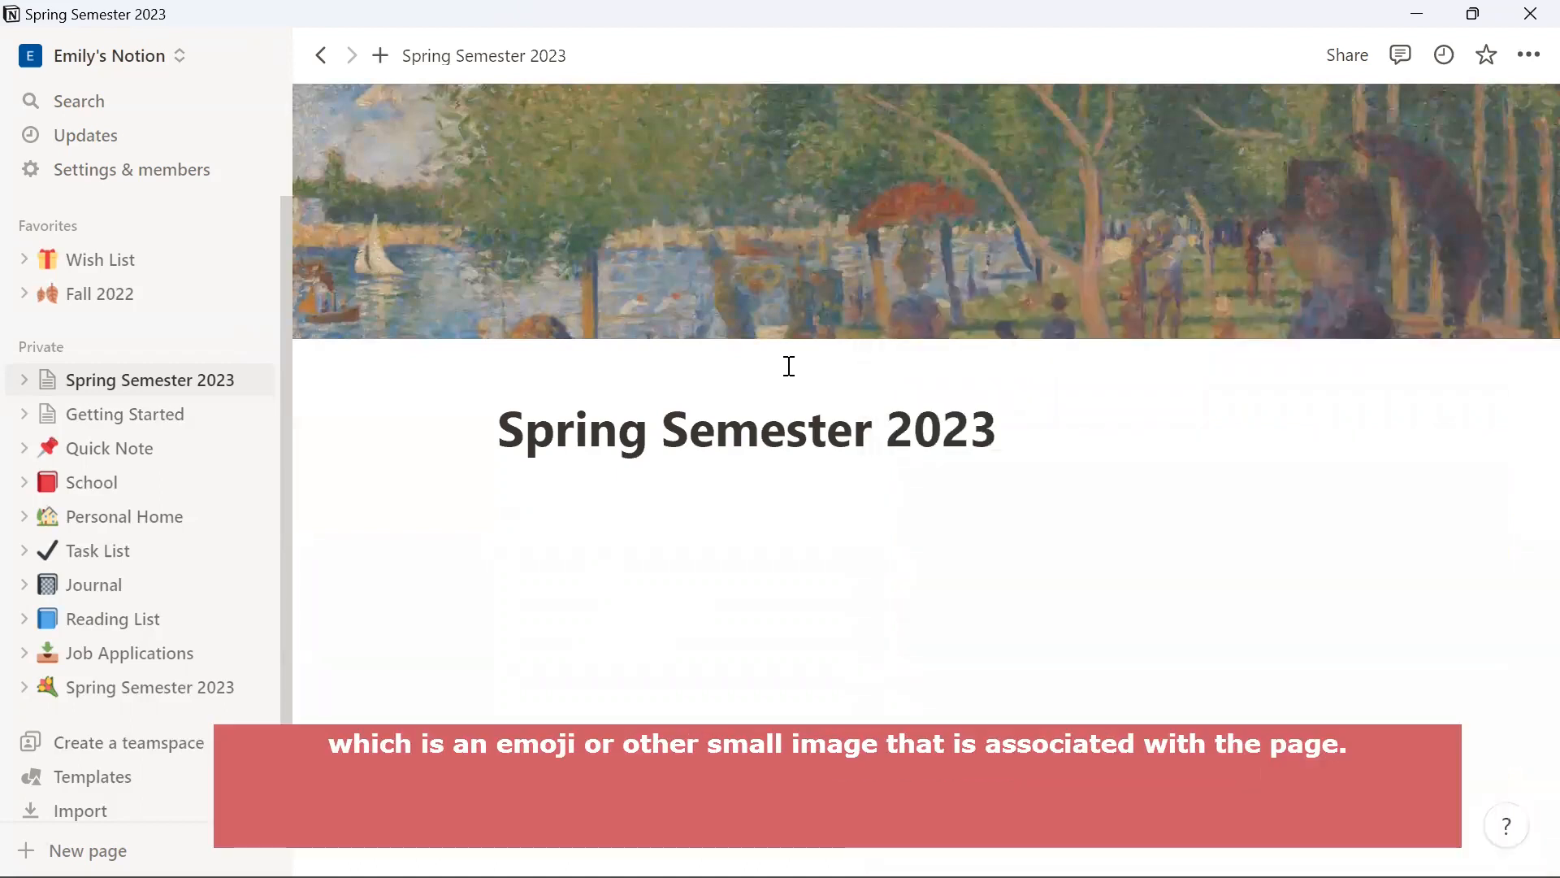
- Add the tulip bouquet emoji from the recent emojis as the page icon
mouse_move(599, 387)
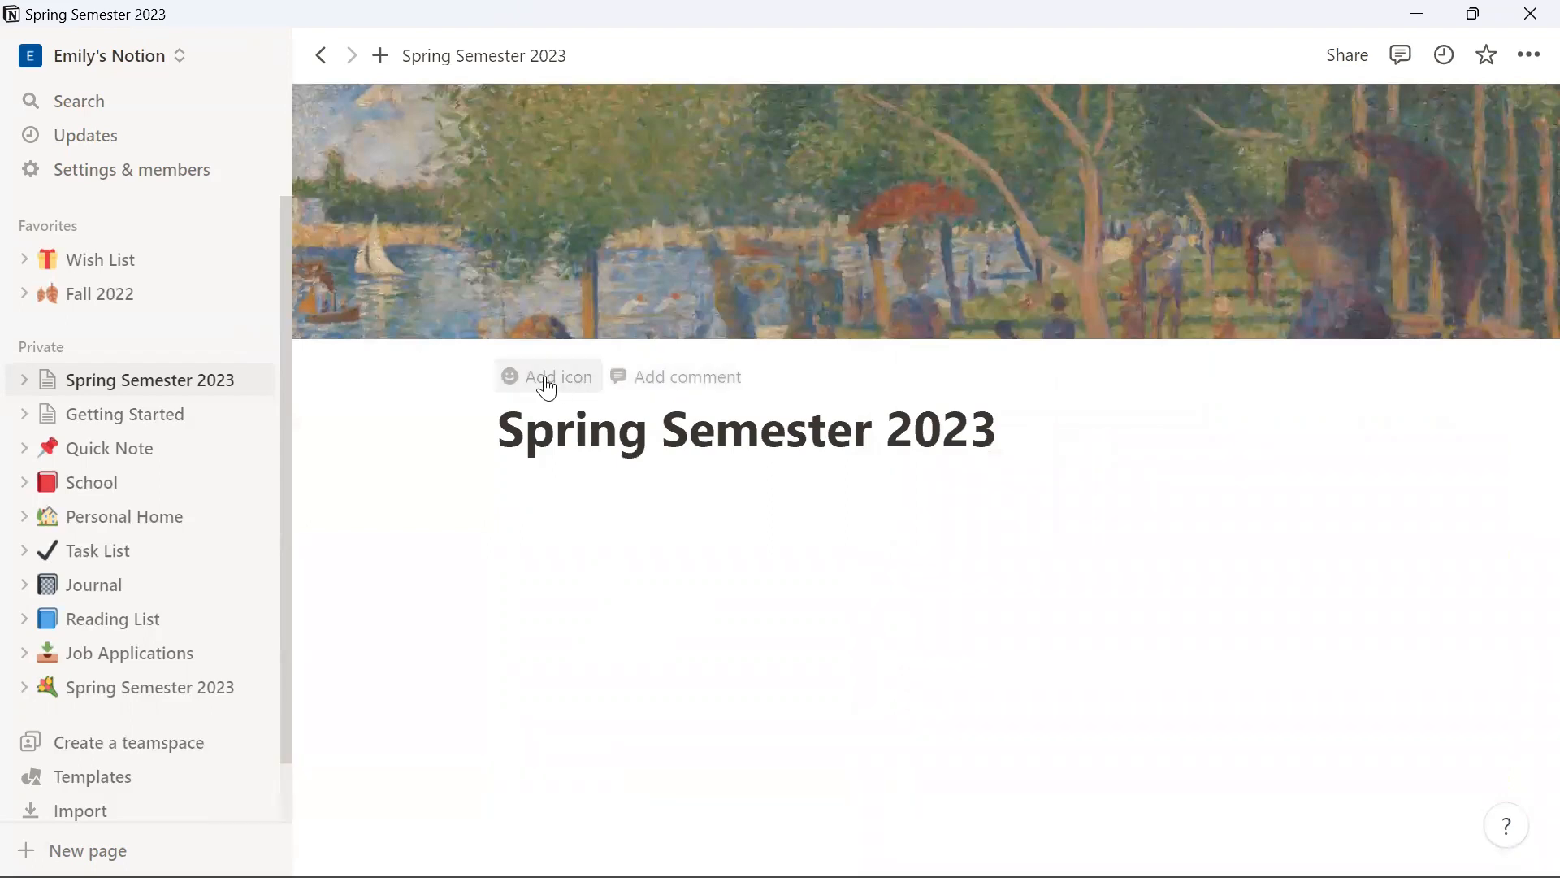
left_click(546, 388)
left_click(543, 380)
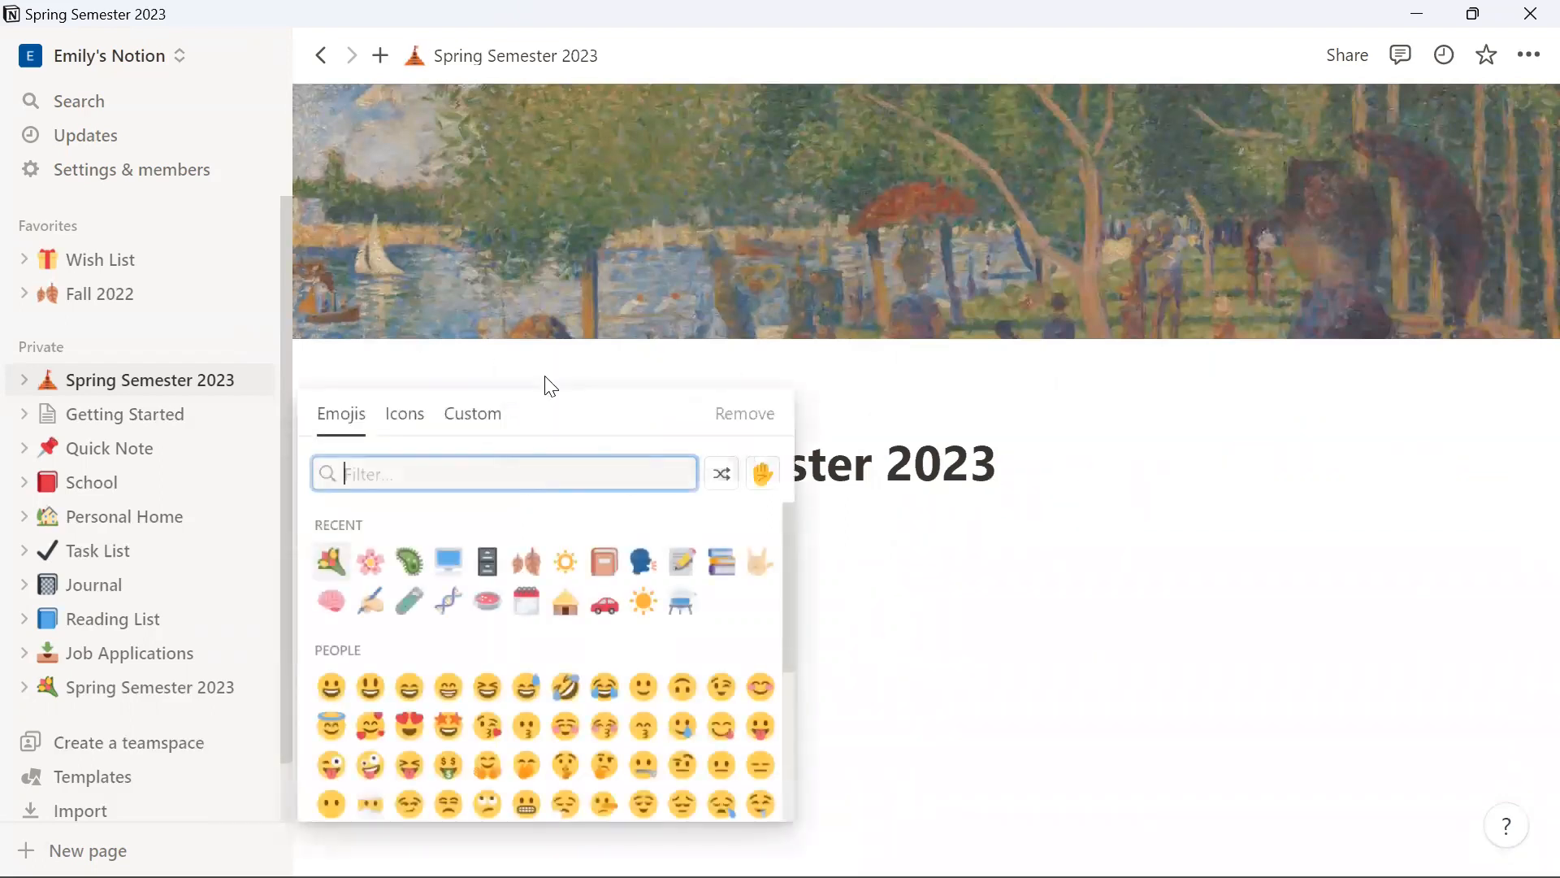
left_click(331, 561)
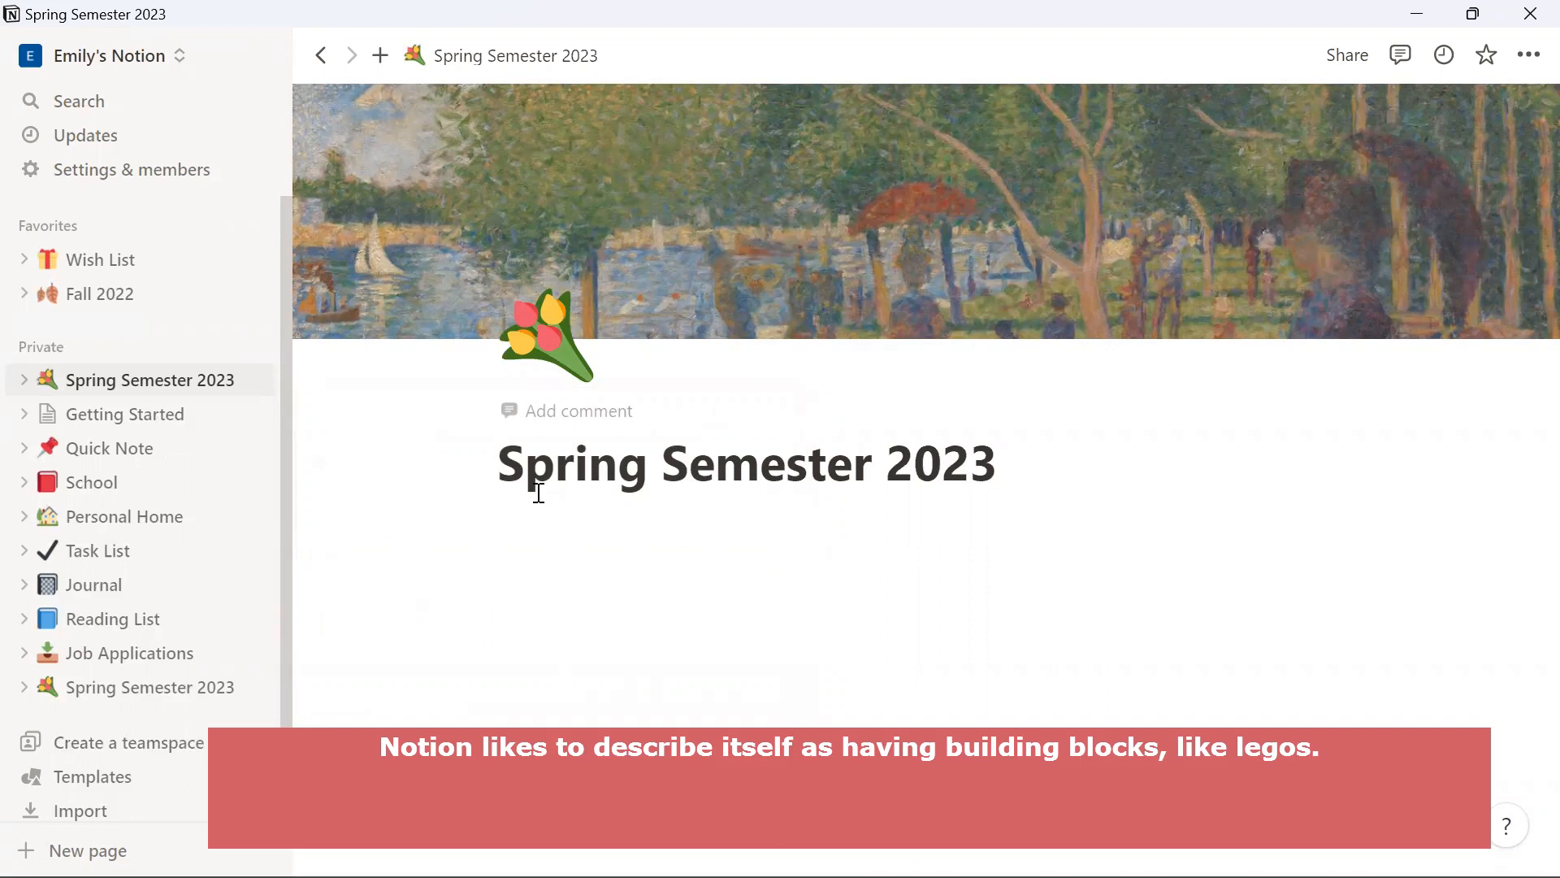
- Add a text block under the page title reading "Jan. 23 - May 19"
mouse_move(523, 512)
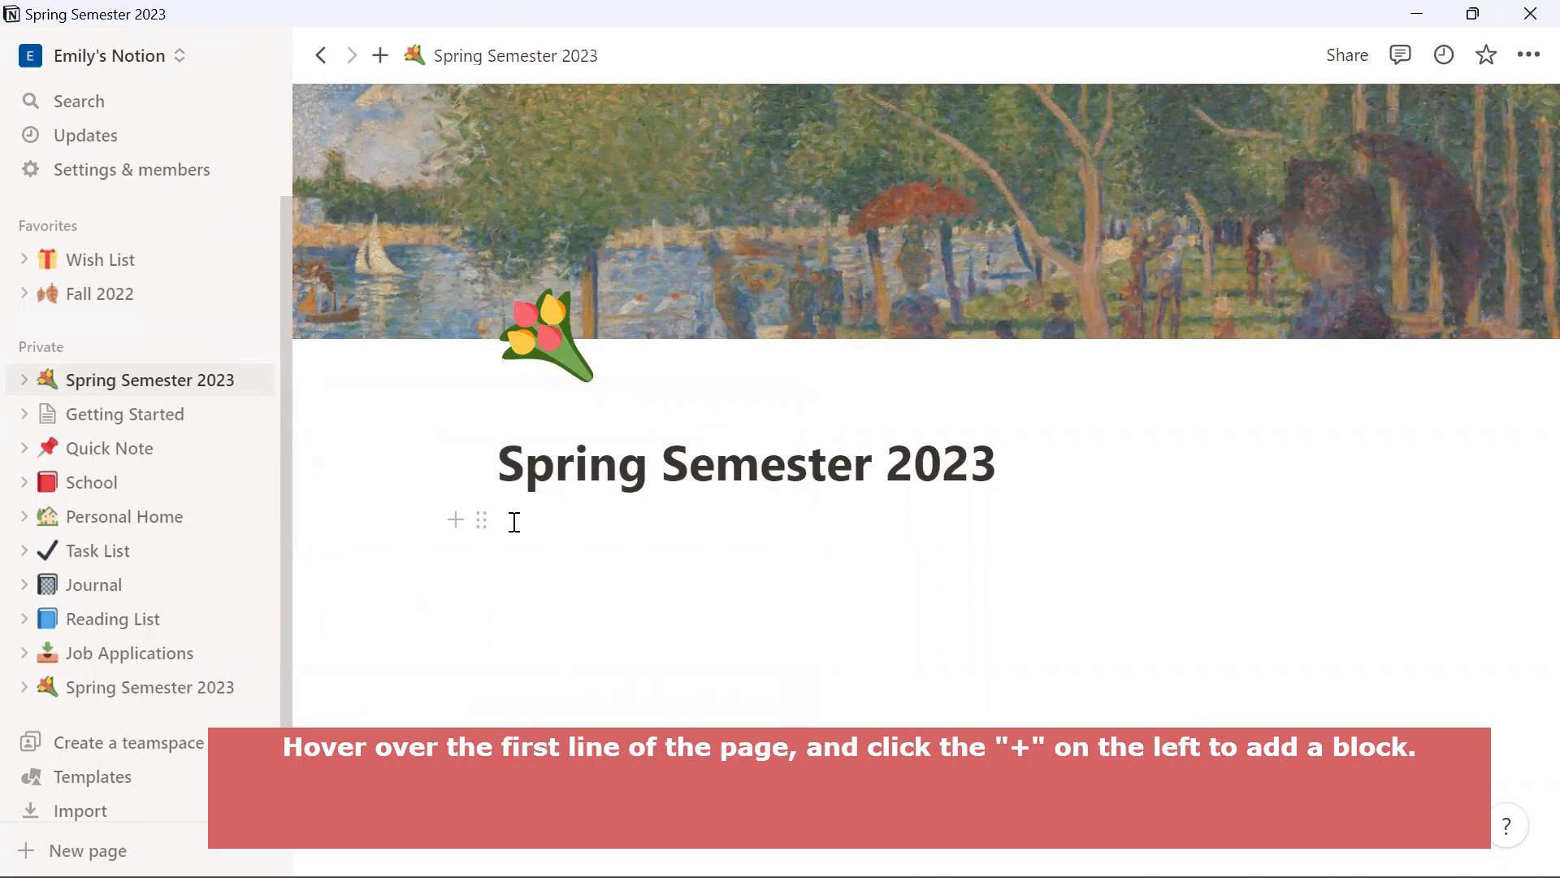
left_click(456, 520)
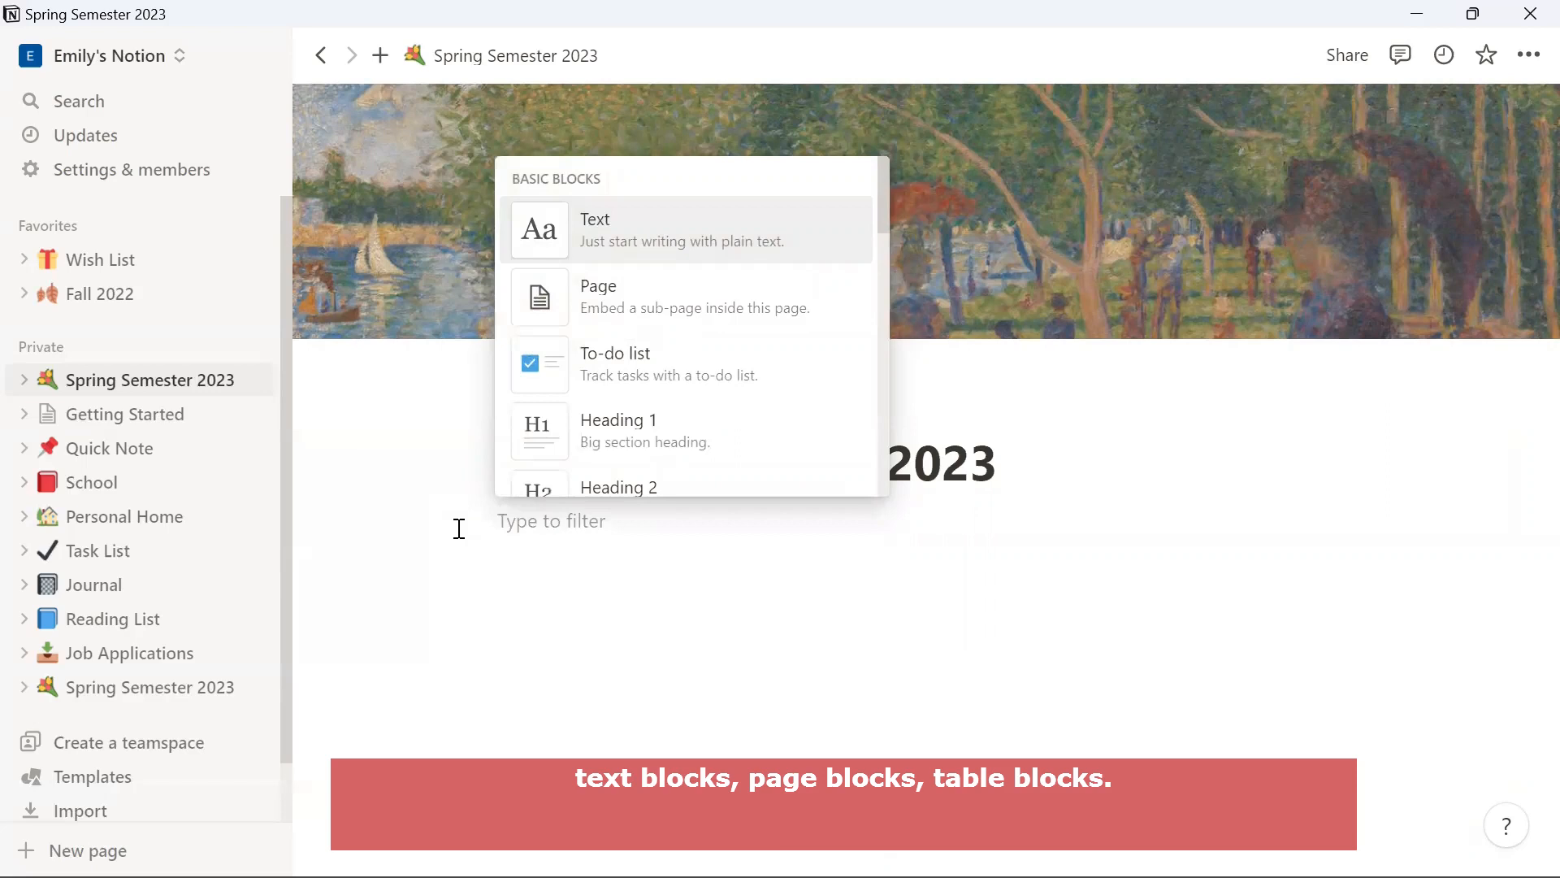
left_click(646, 255)
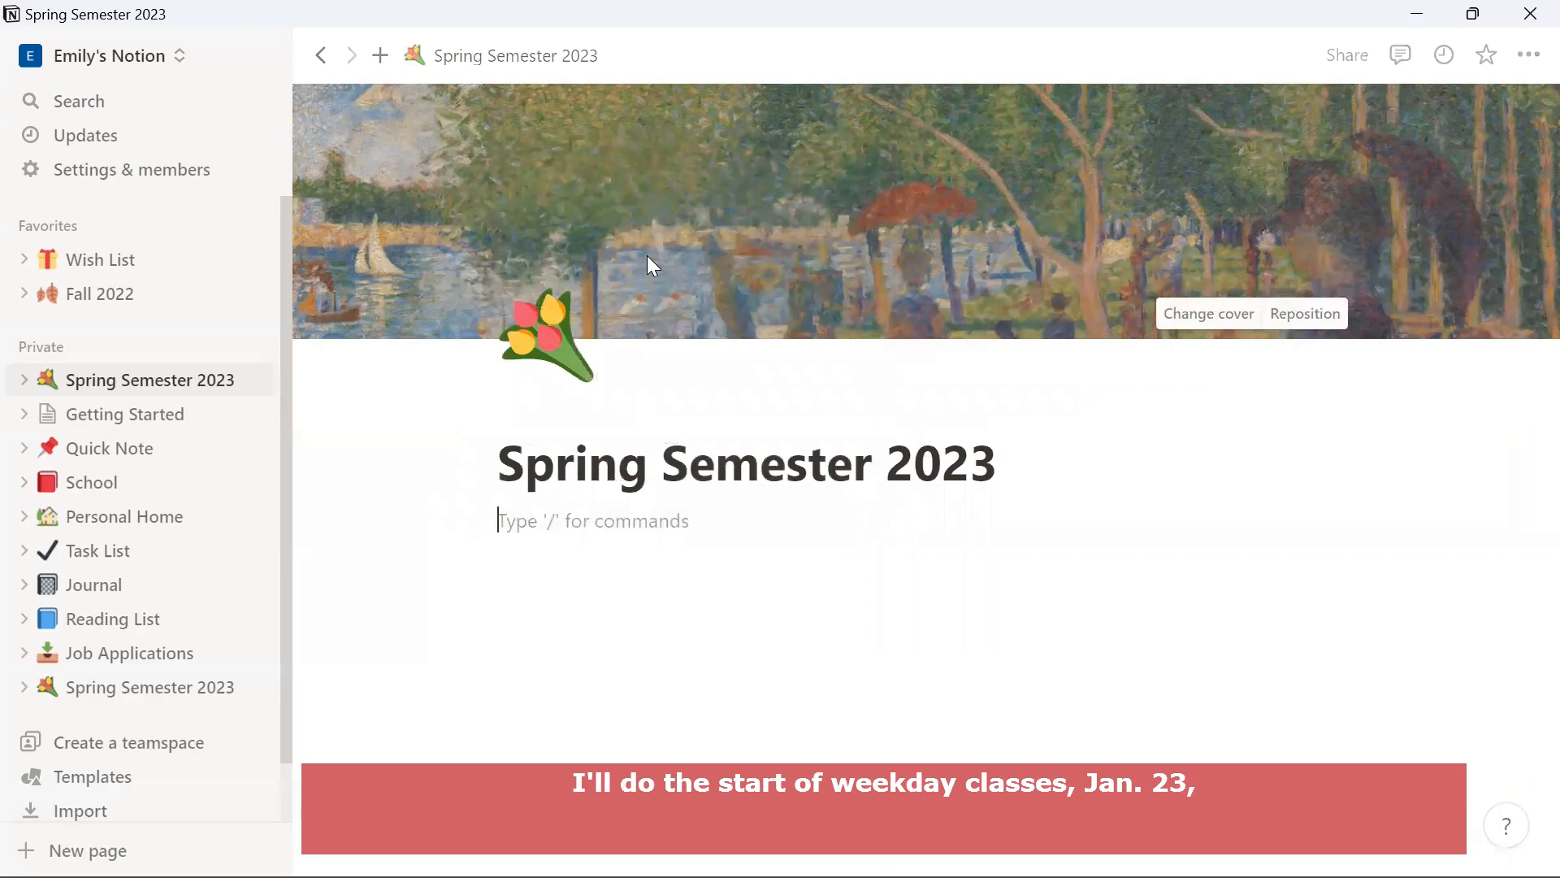
type("Jan. 23 - May 19")
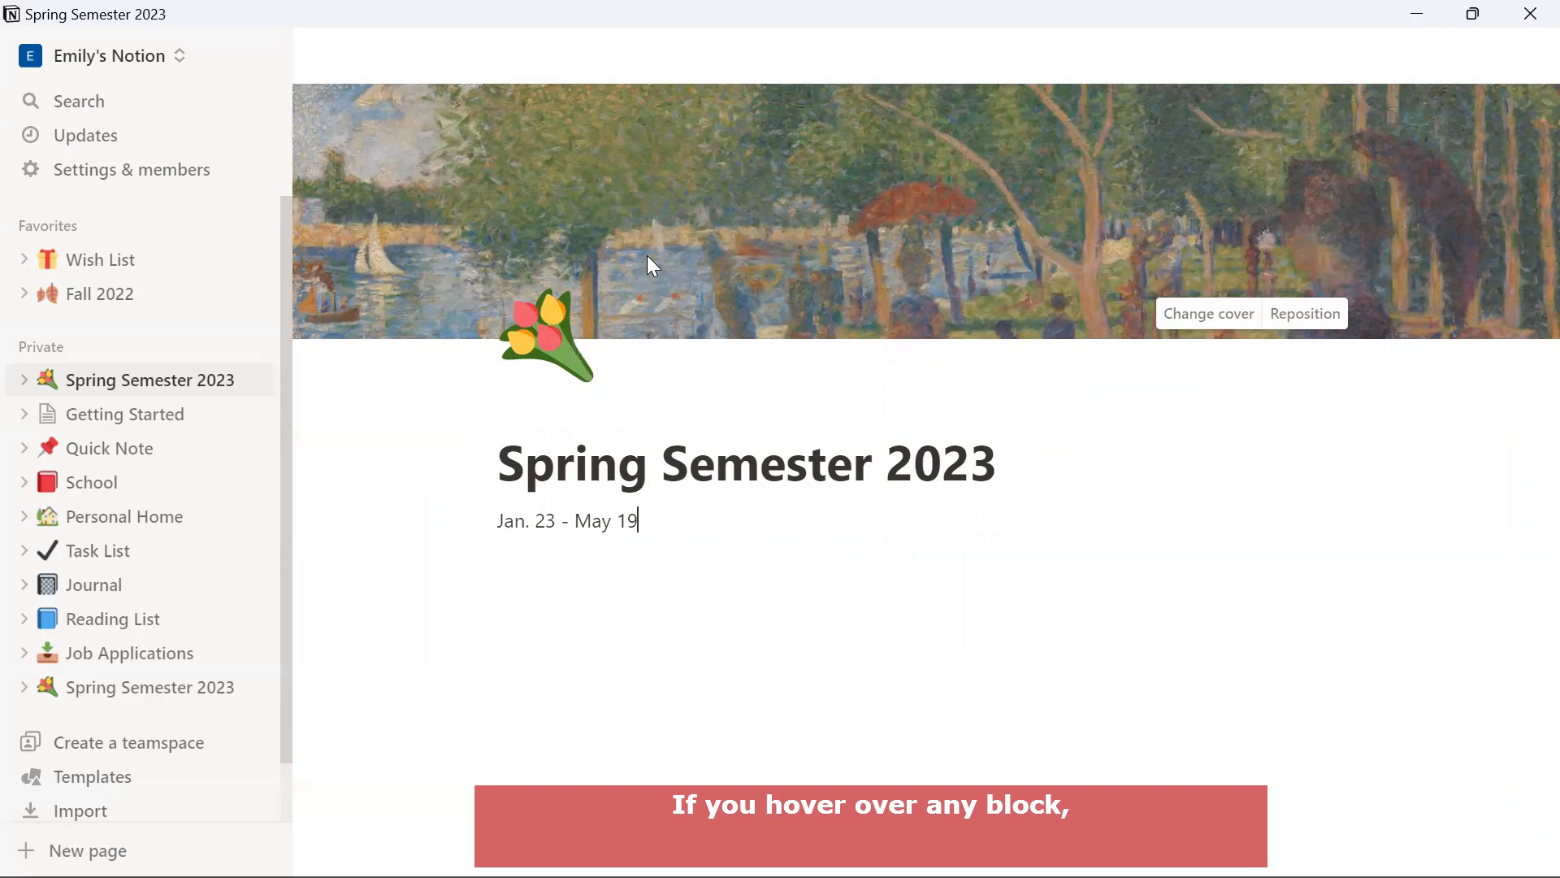
- Turn the "Jan. 23 - May 19" text block into a Heading 1
mouse_move(545, 518)
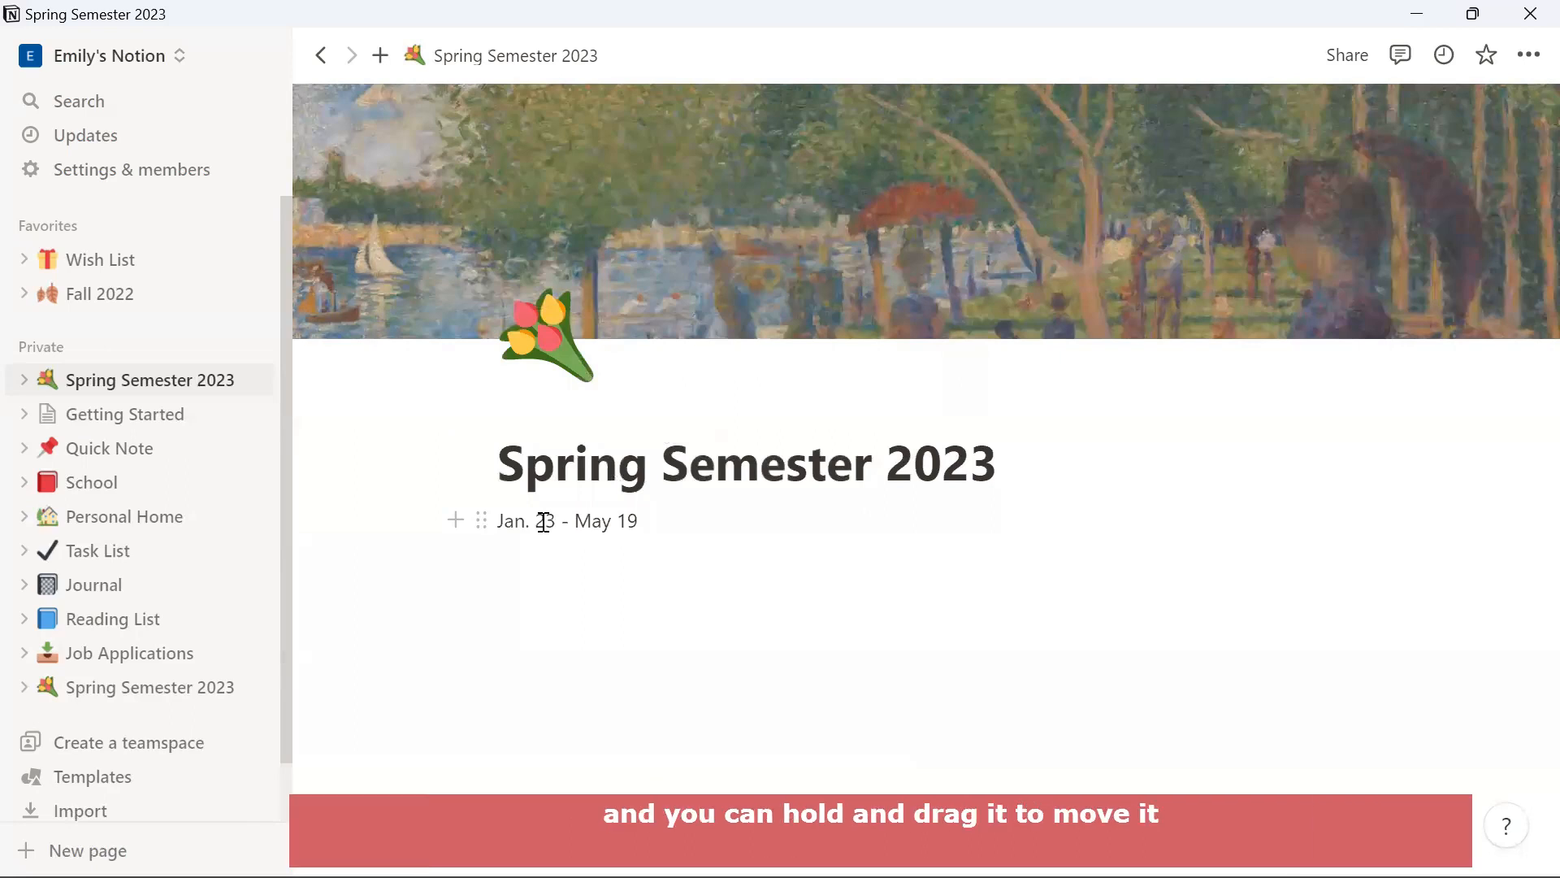
mouse_move(477, 517)
left_mouse_down()
mouse_move(668, 633)
mouse_move(623, 397)
mouse_move(745, 400)
mouse_move(480, 503)
mouse_move(494, 515)
left_mouse_up()
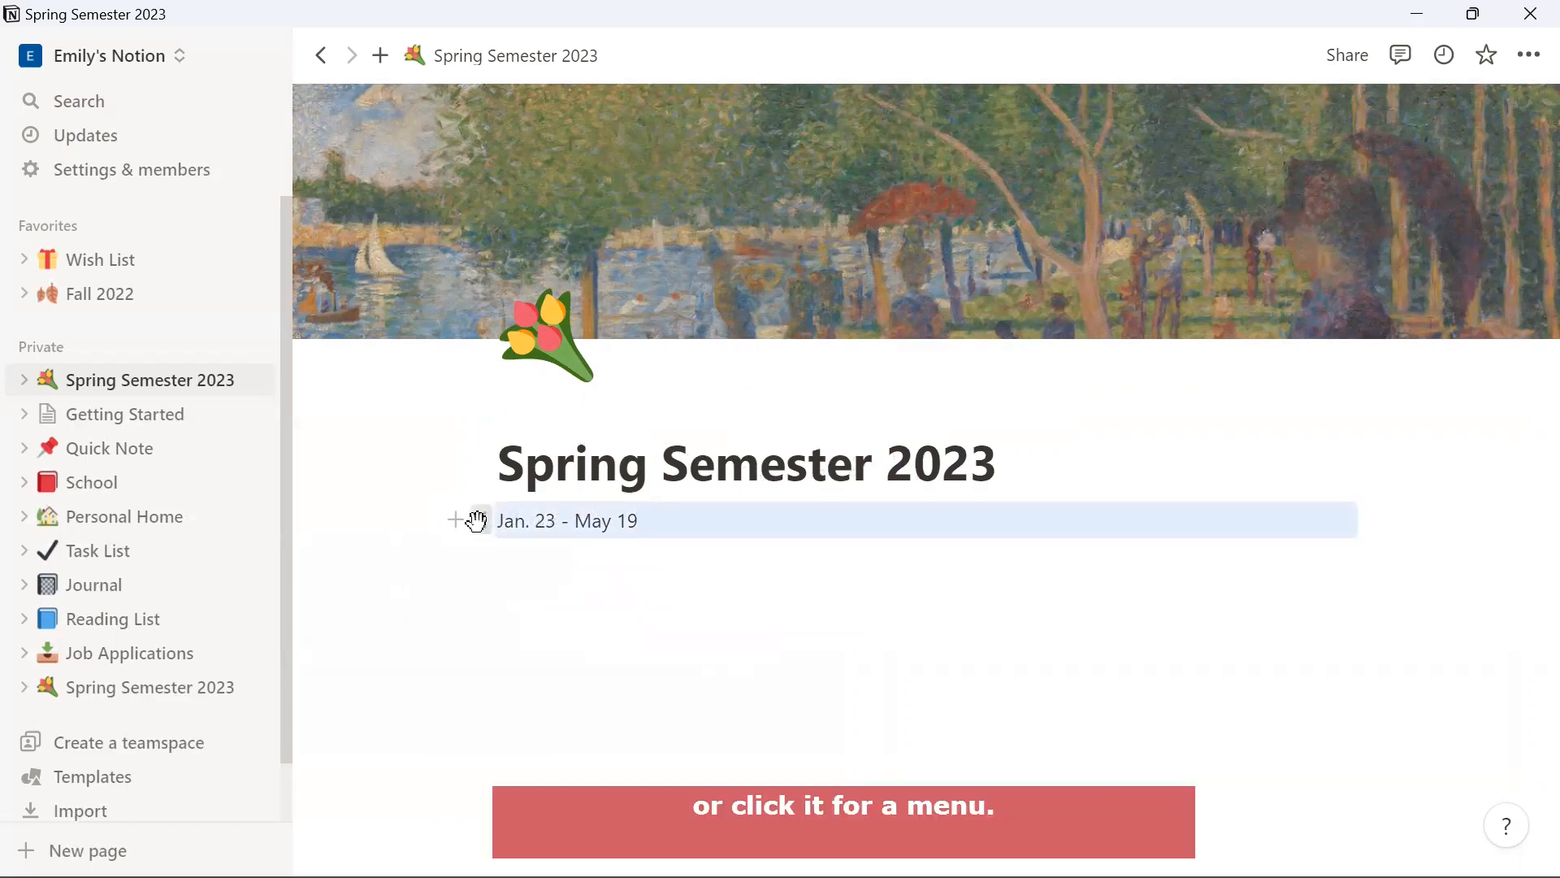
left_click(478, 520)
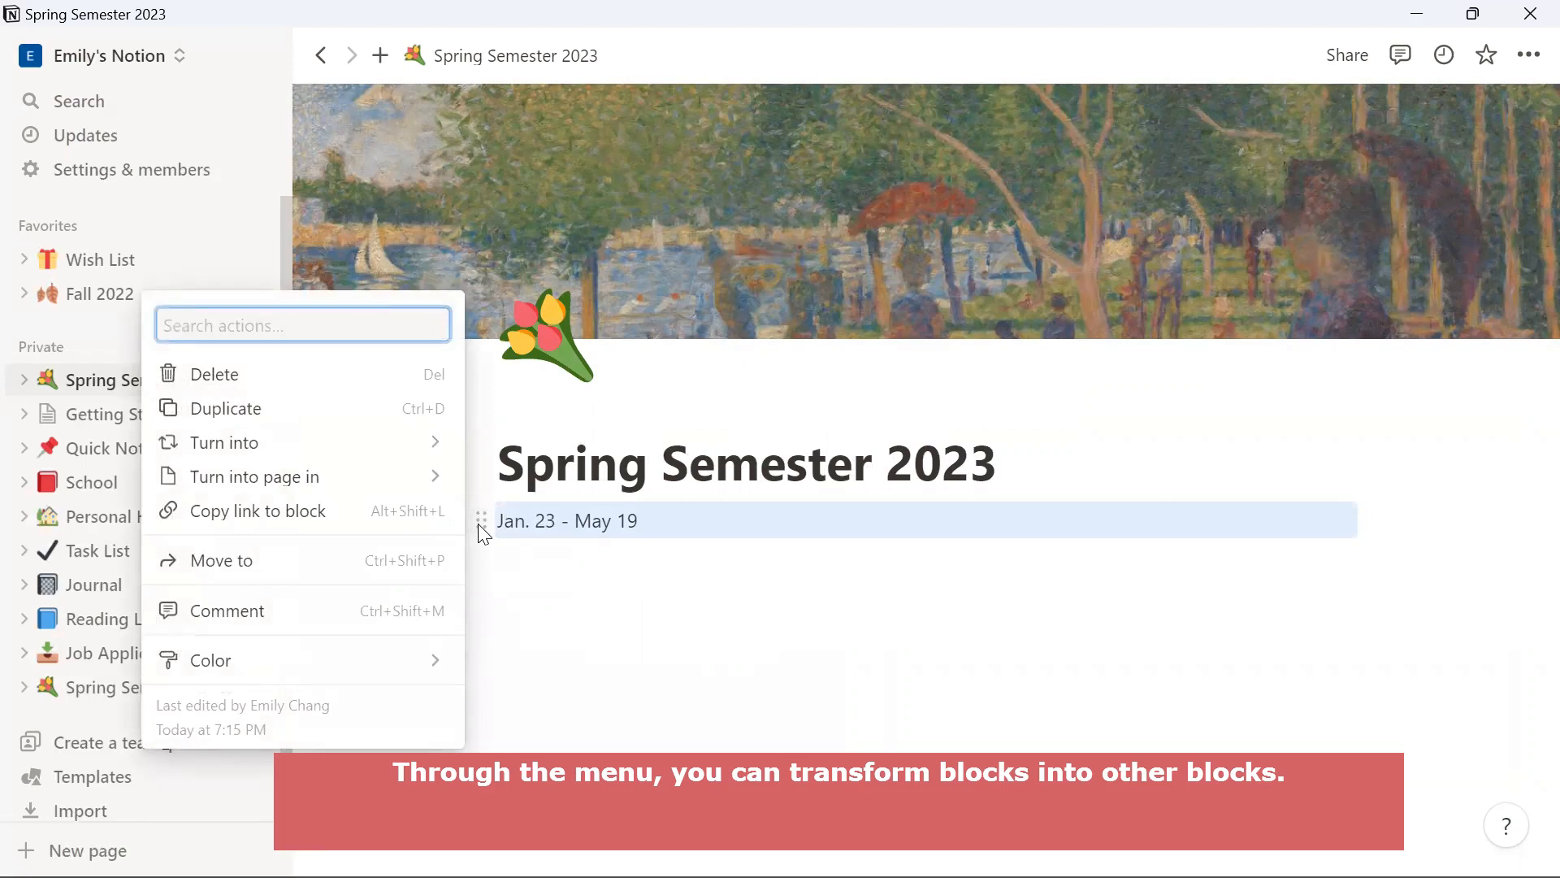
mouse_move(388, 454)
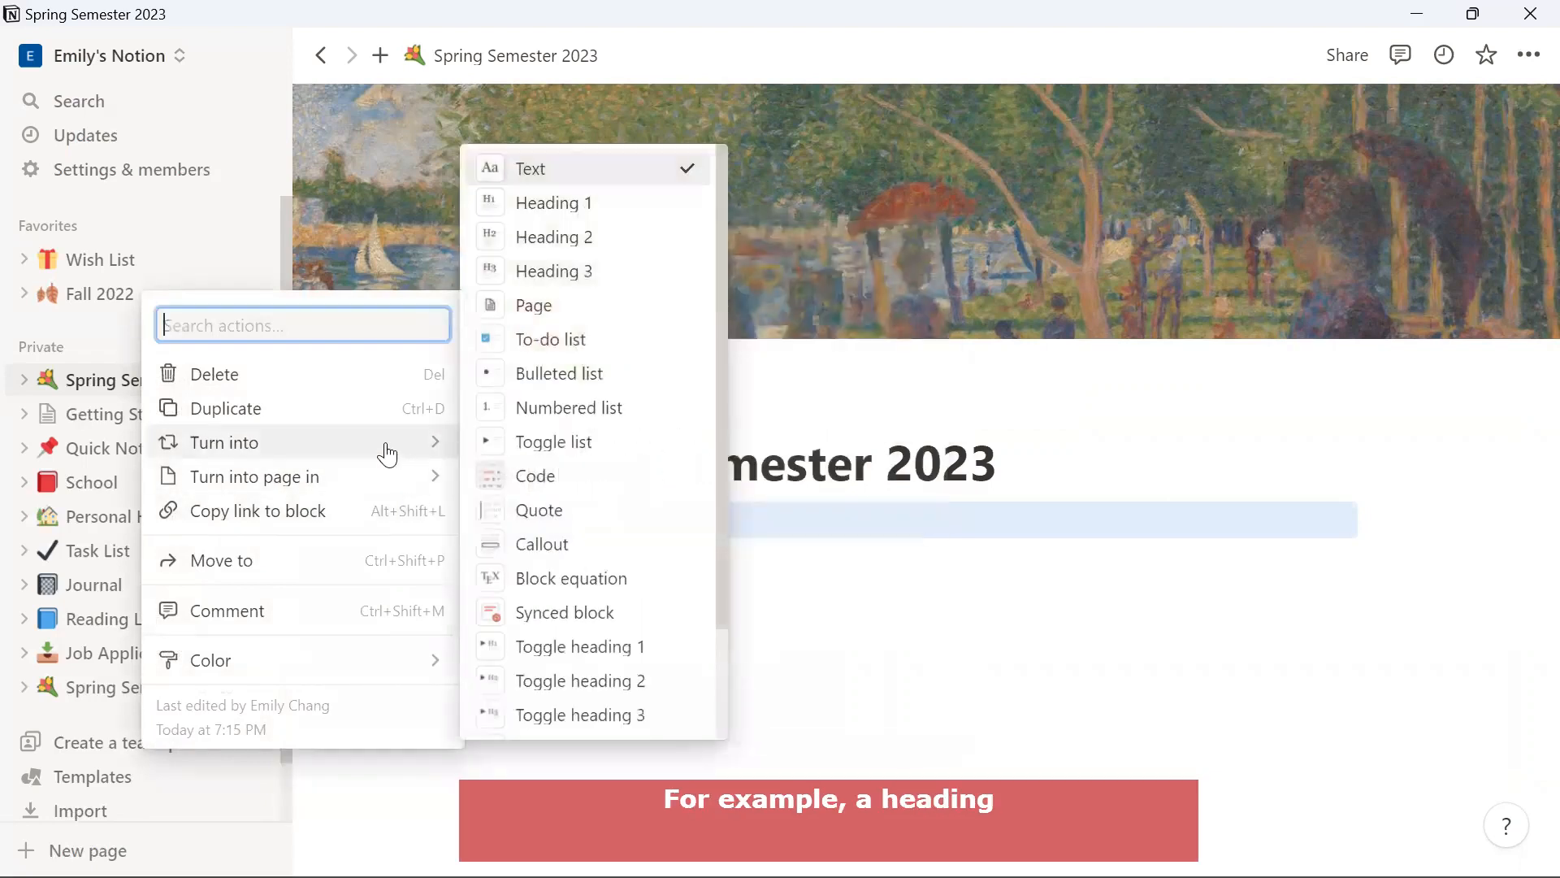
left_click(544, 205)
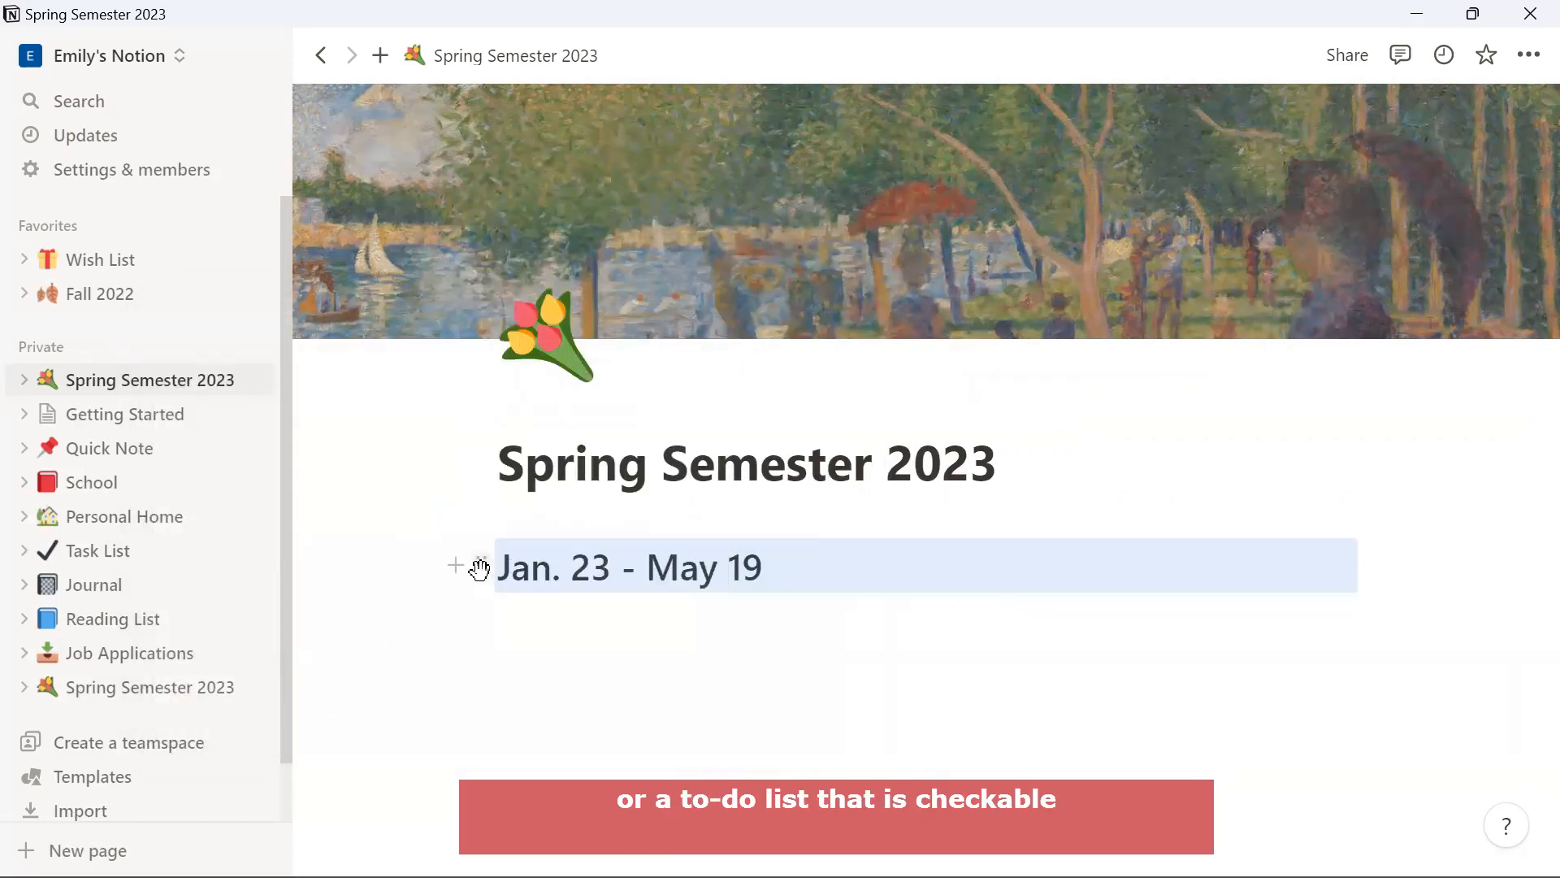
- Turn the semester dates heading into a to-do list item
left_click(479, 569)
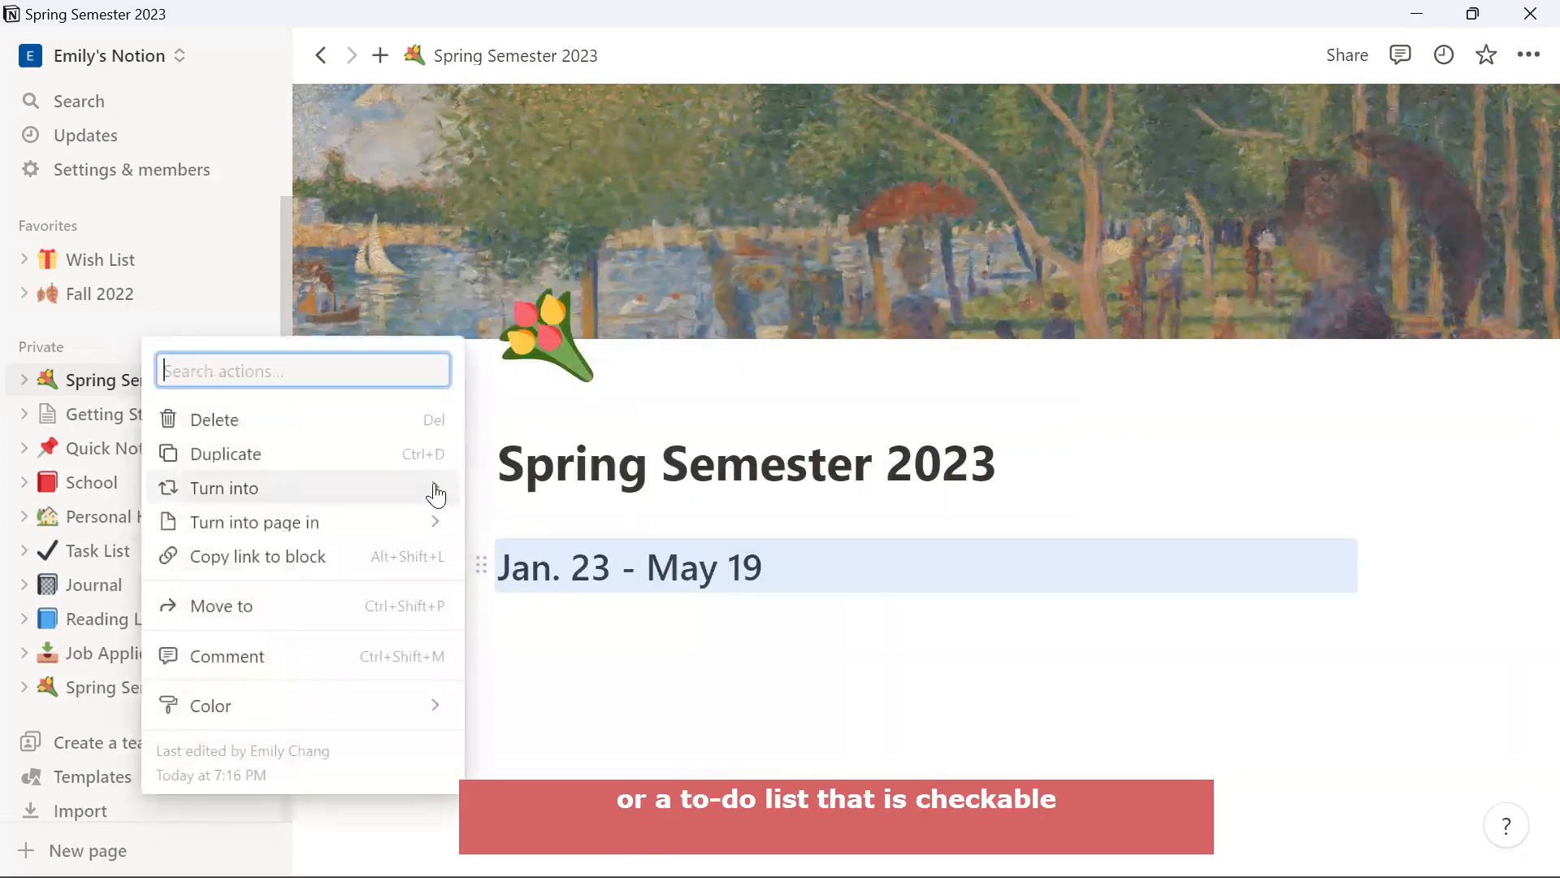
mouse_move(429, 491)
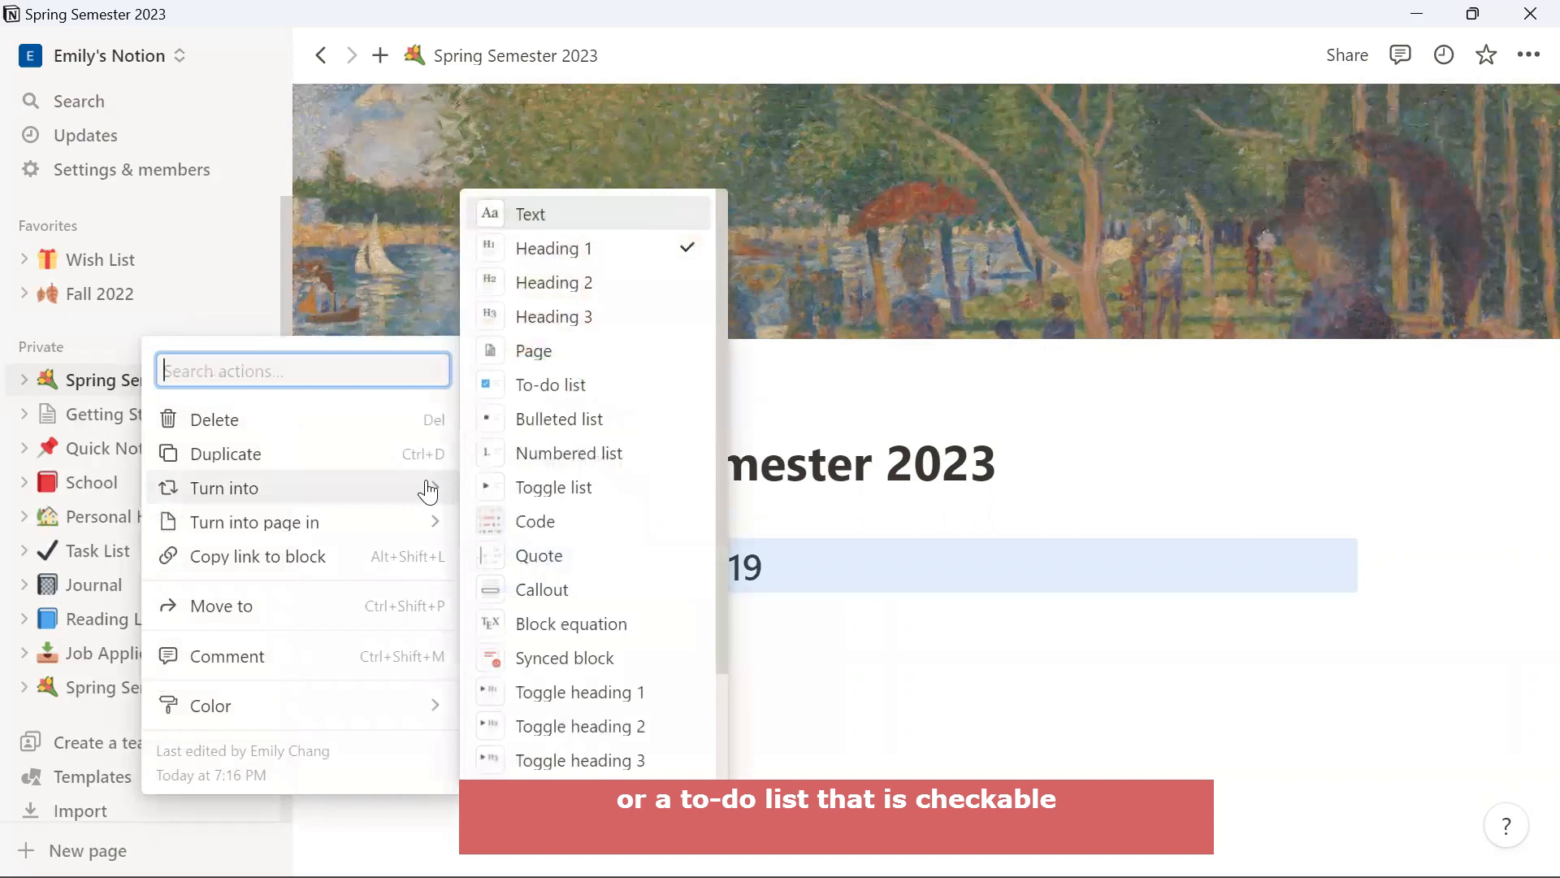
left_click(523, 384)
left_click(513, 526)
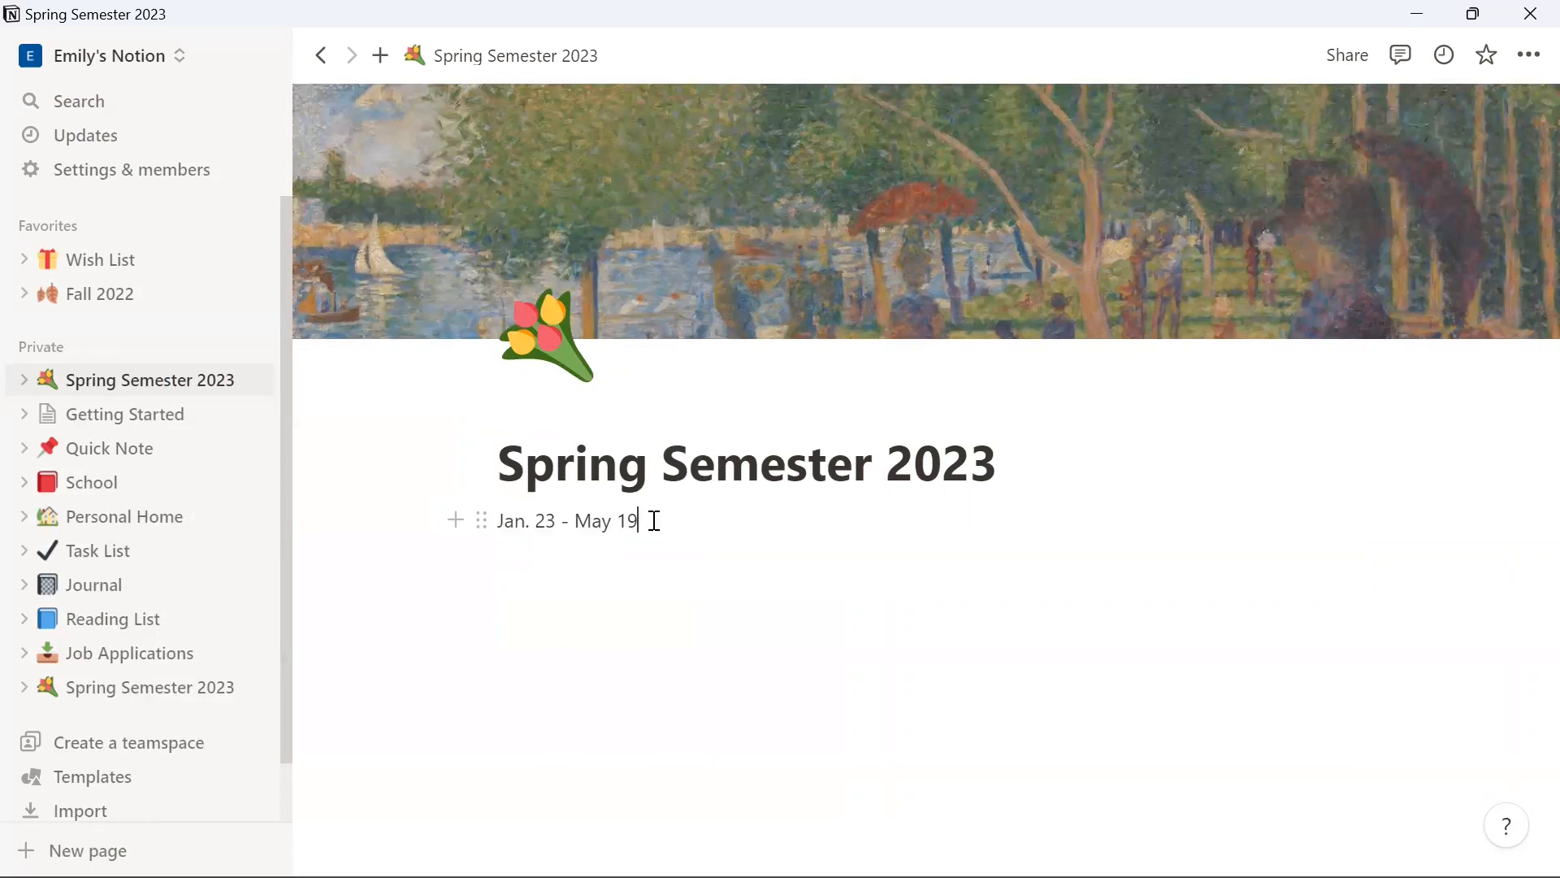
- Insert a table view below the semester dates, using a new database titled "Due Dates"
left_click(508, 549)
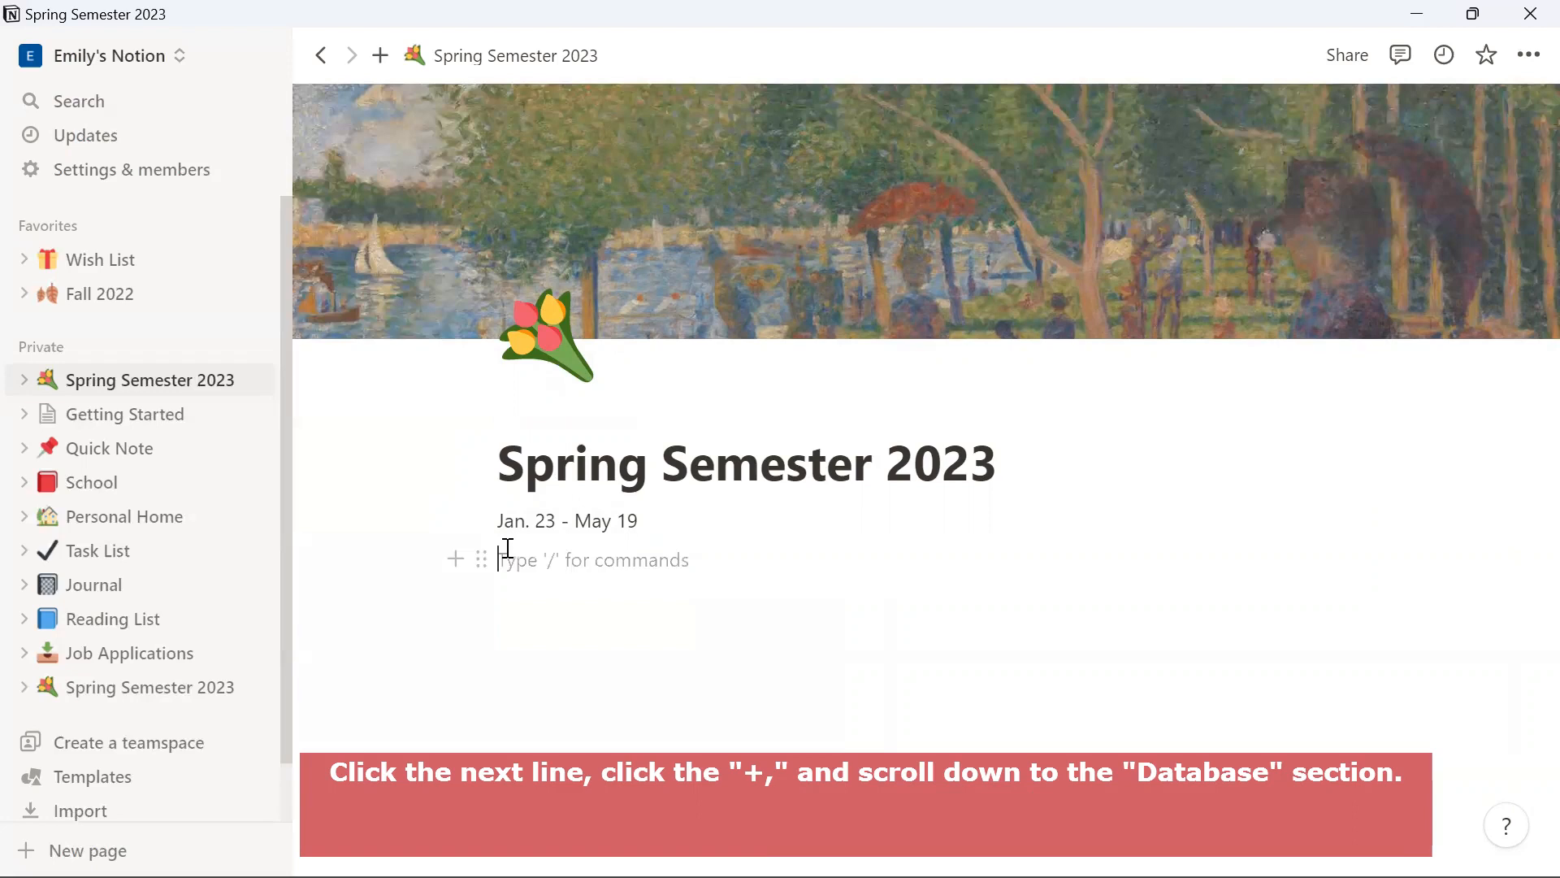
left_click(452, 562)
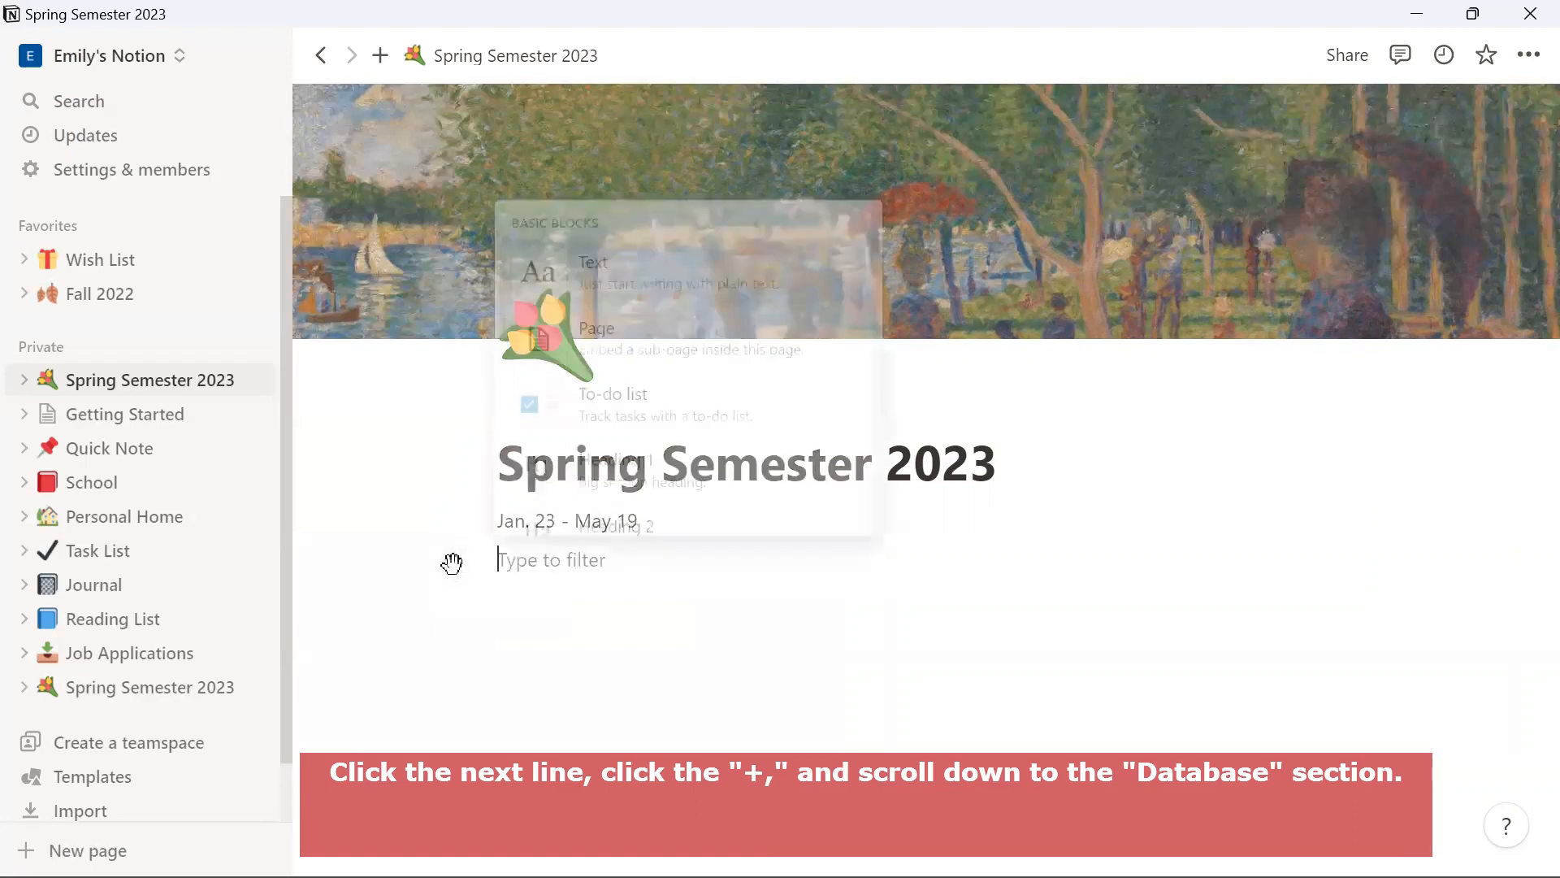
scroll(644, 439, "down", 8)
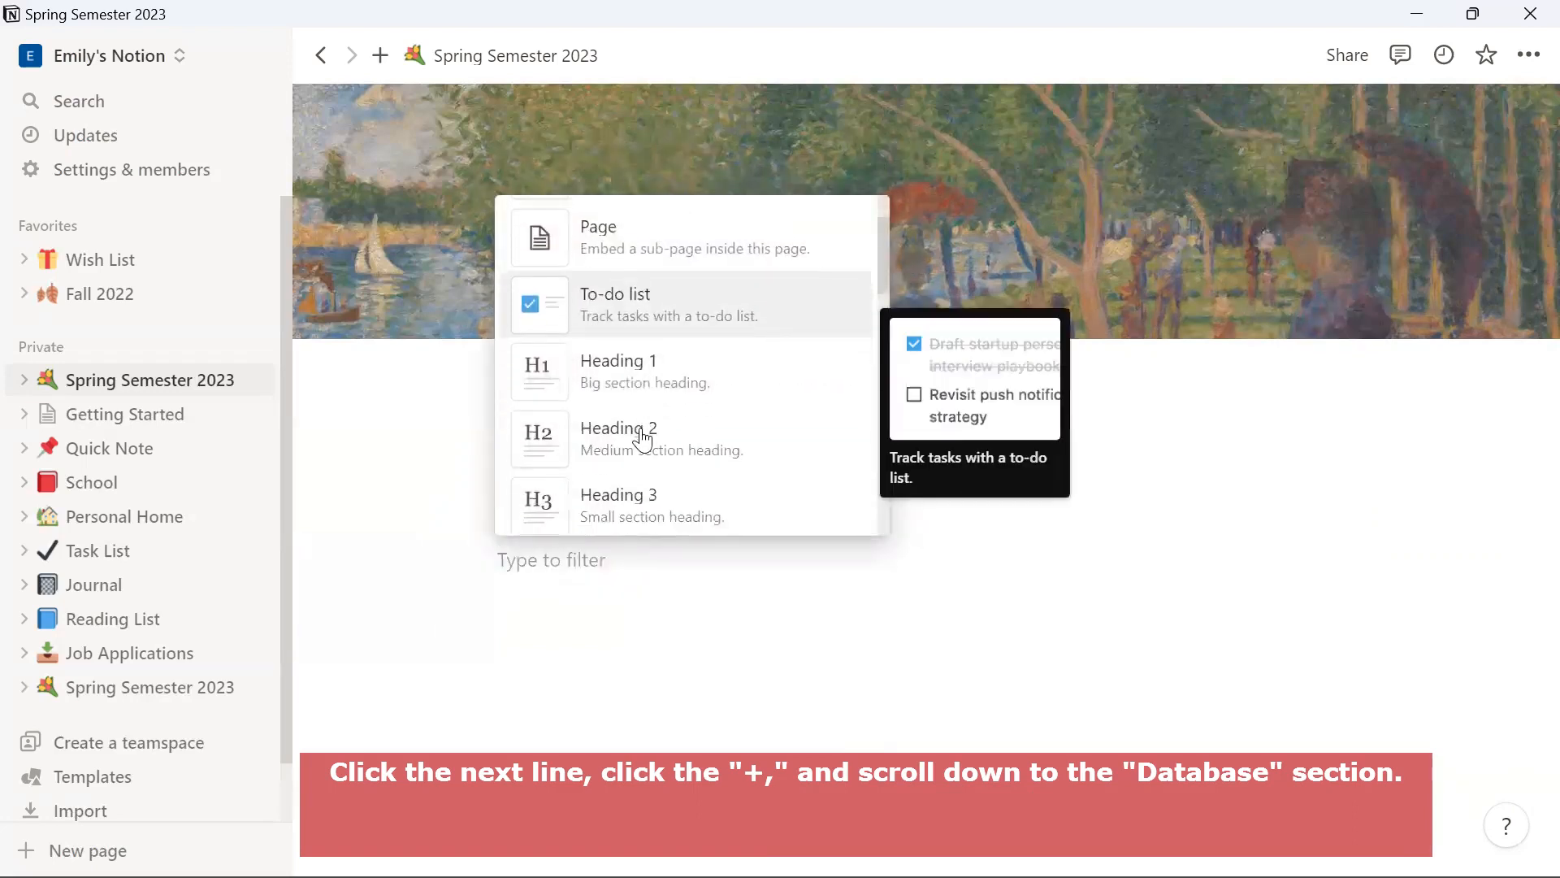
scroll(646, 439, "down", 6)
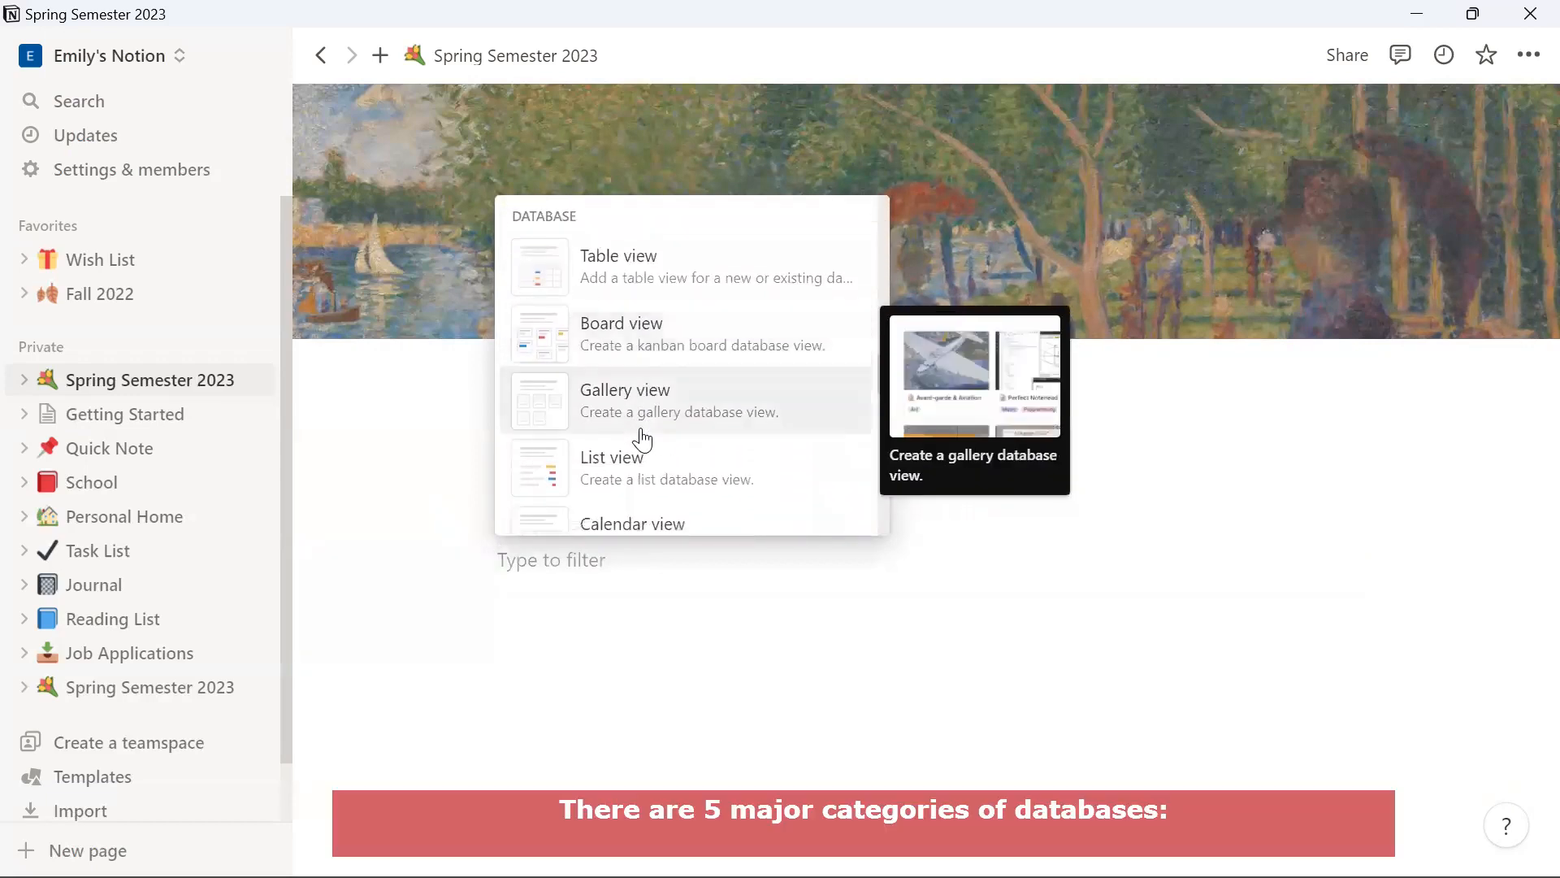
scroll(692, 315, "up", 1)
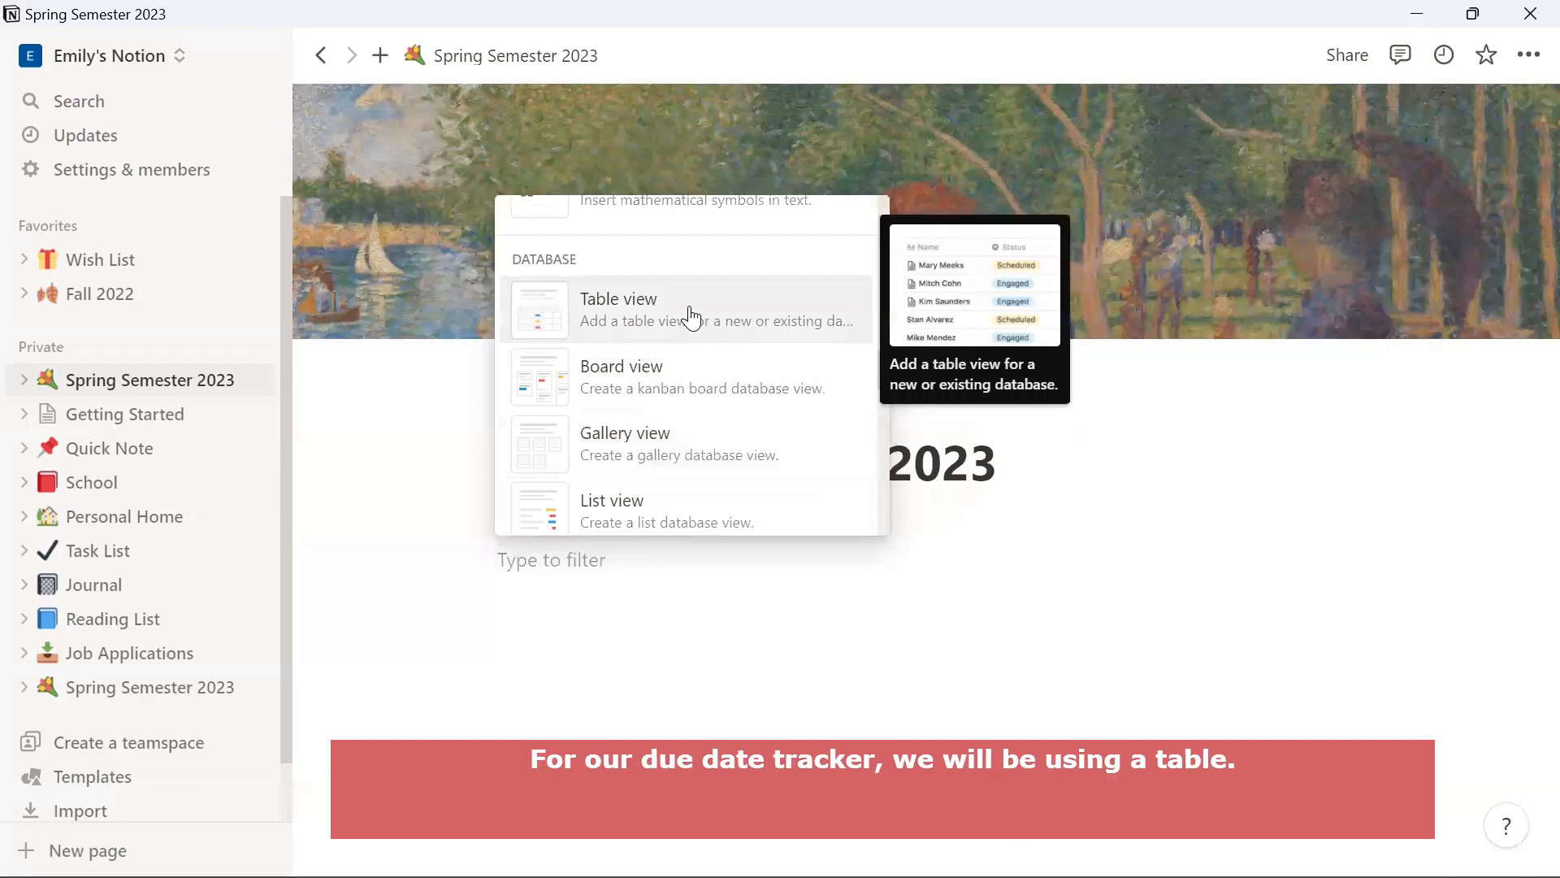
left_click(692, 315)
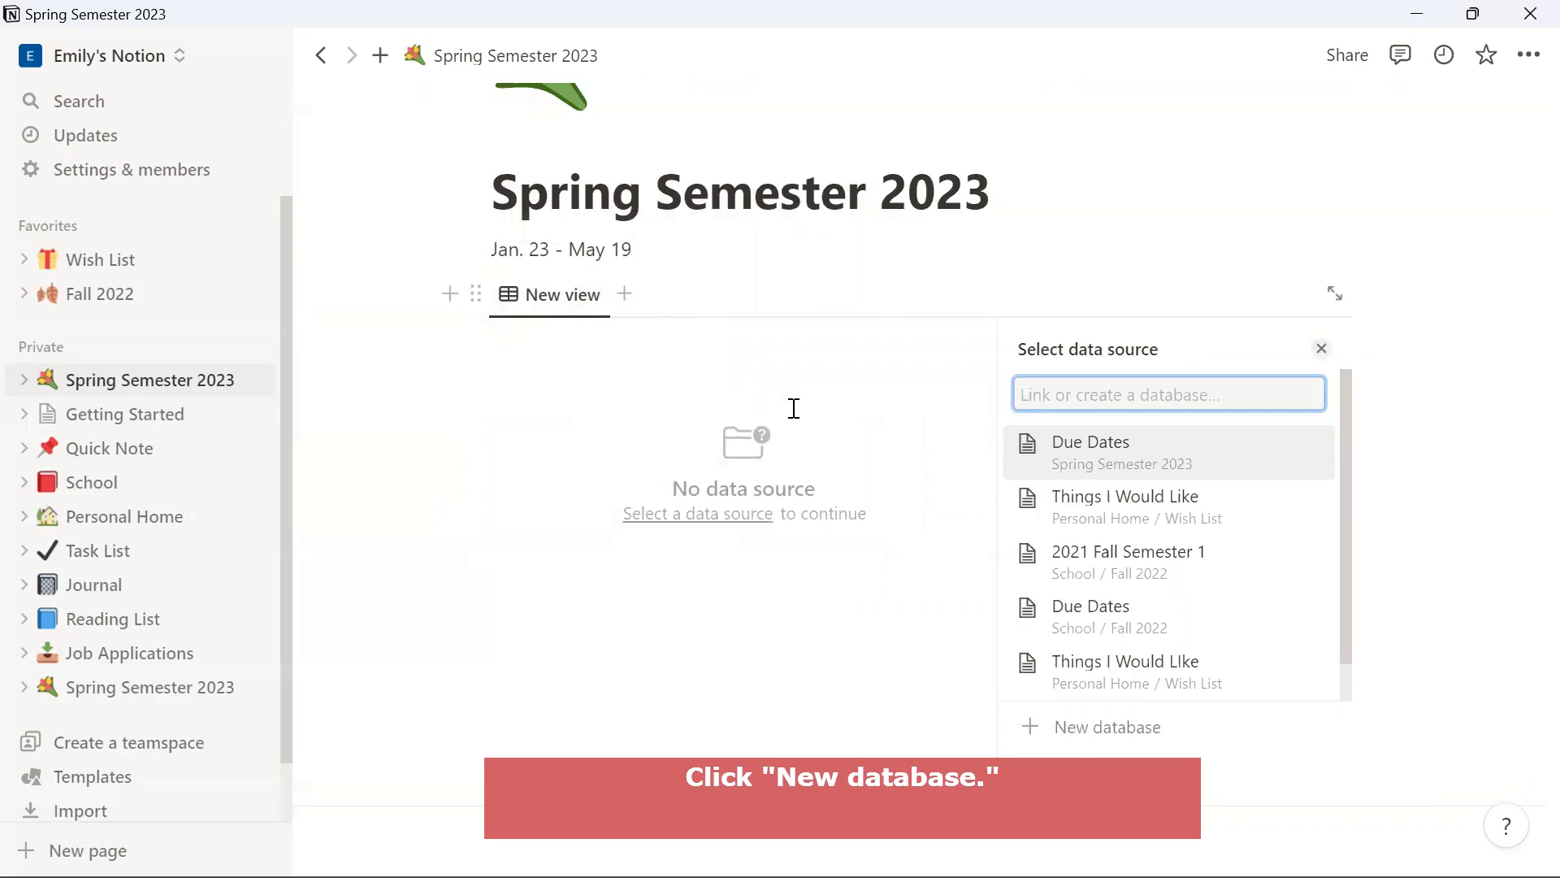
left_click(1043, 728)
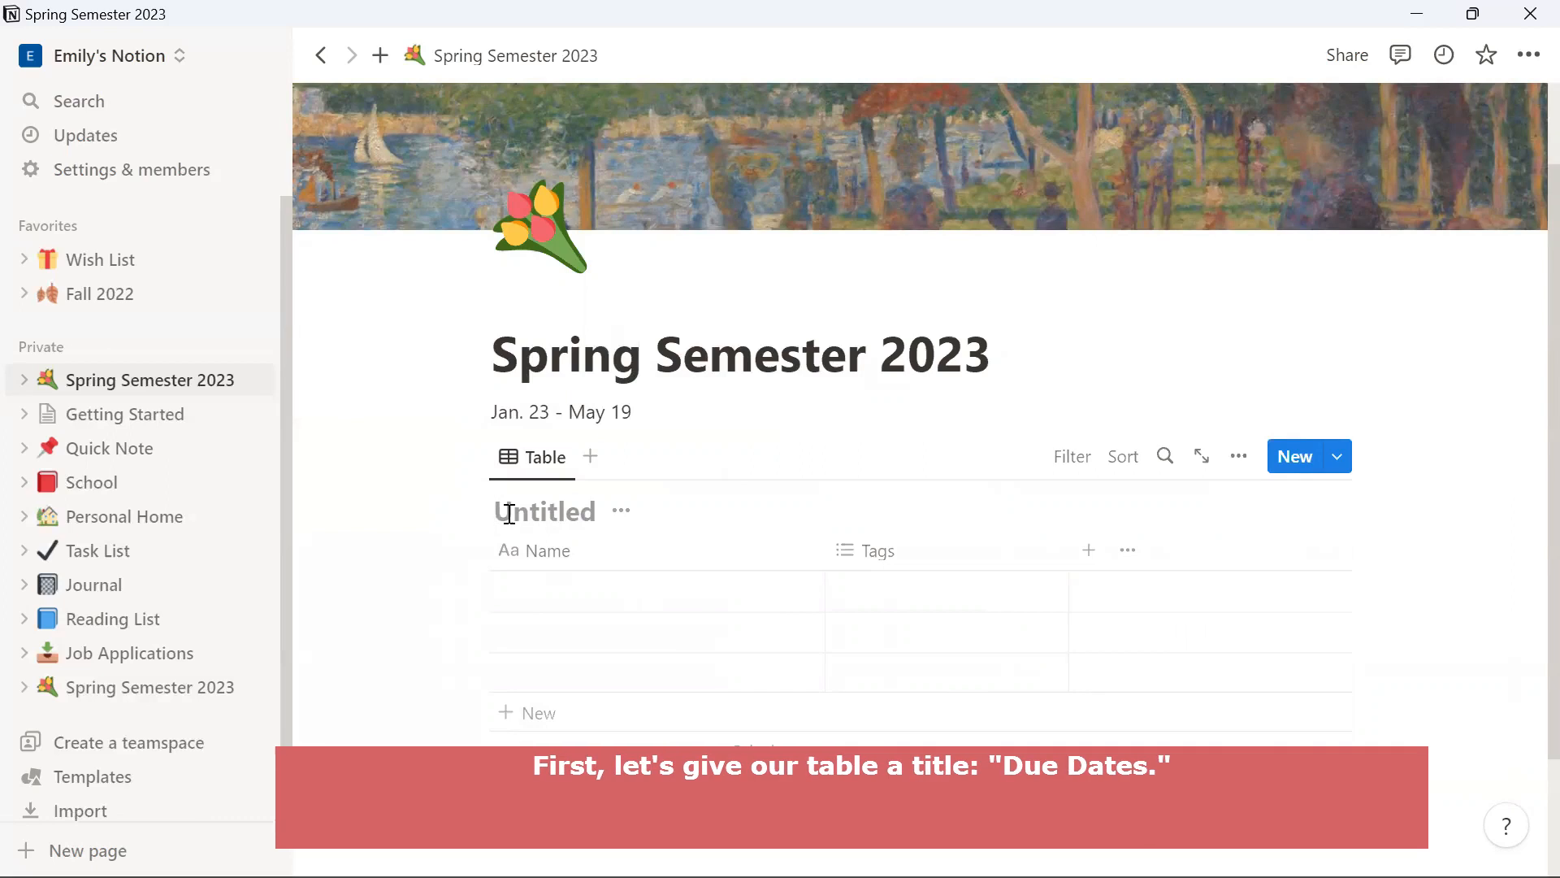
type("Due Dates")
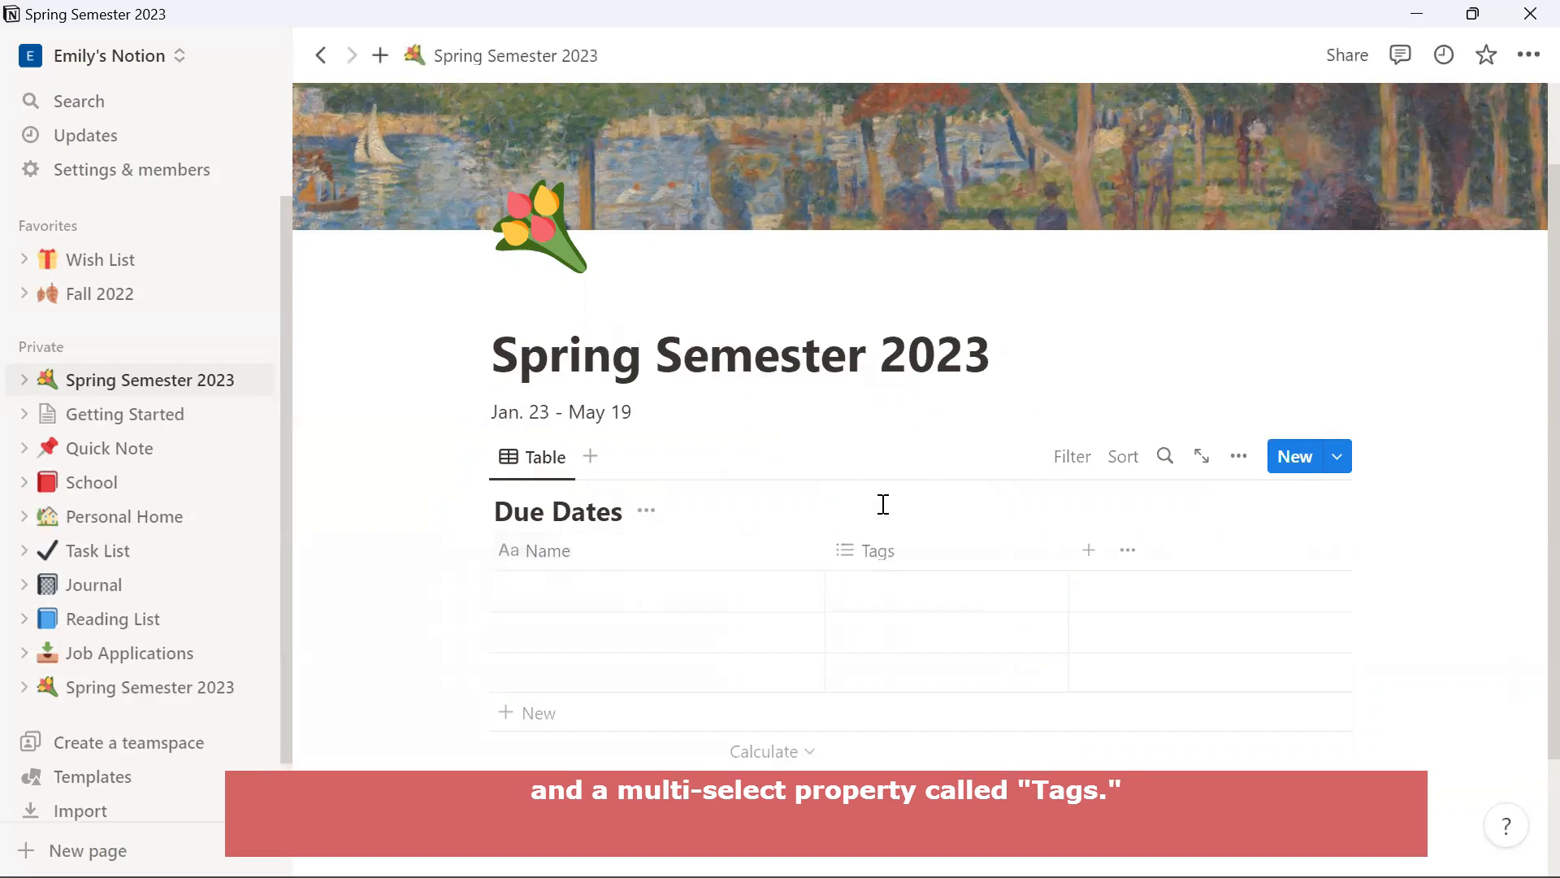
- Rename the "Tags" property of the Due Dates table to "Type"
right_click(948, 555)
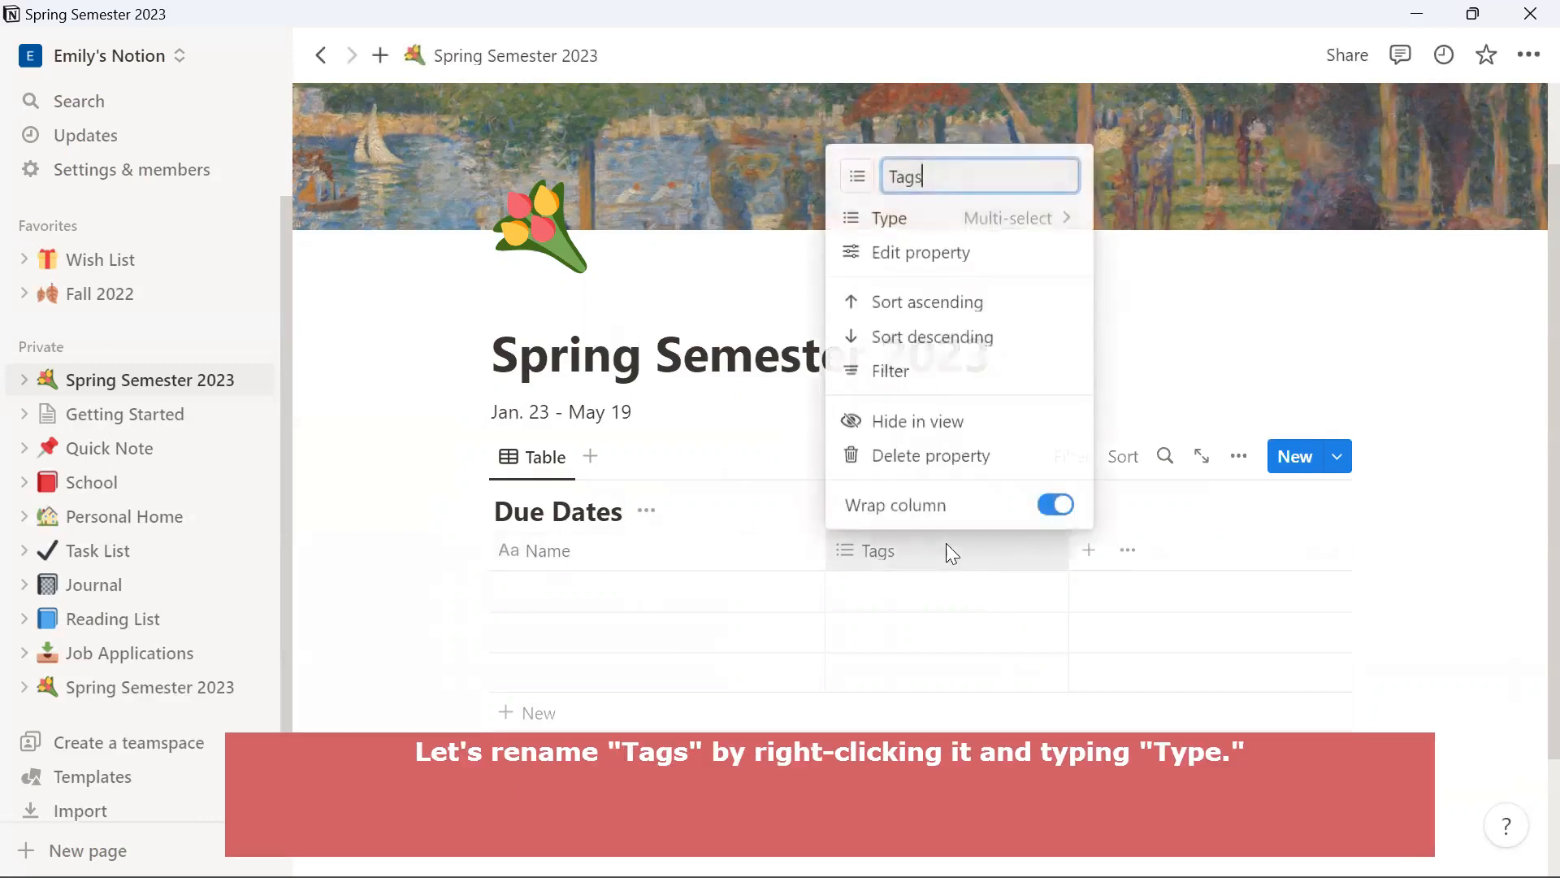
key("BackSpace")
key("BackSpace")
key("BackSpace")
type("ype")
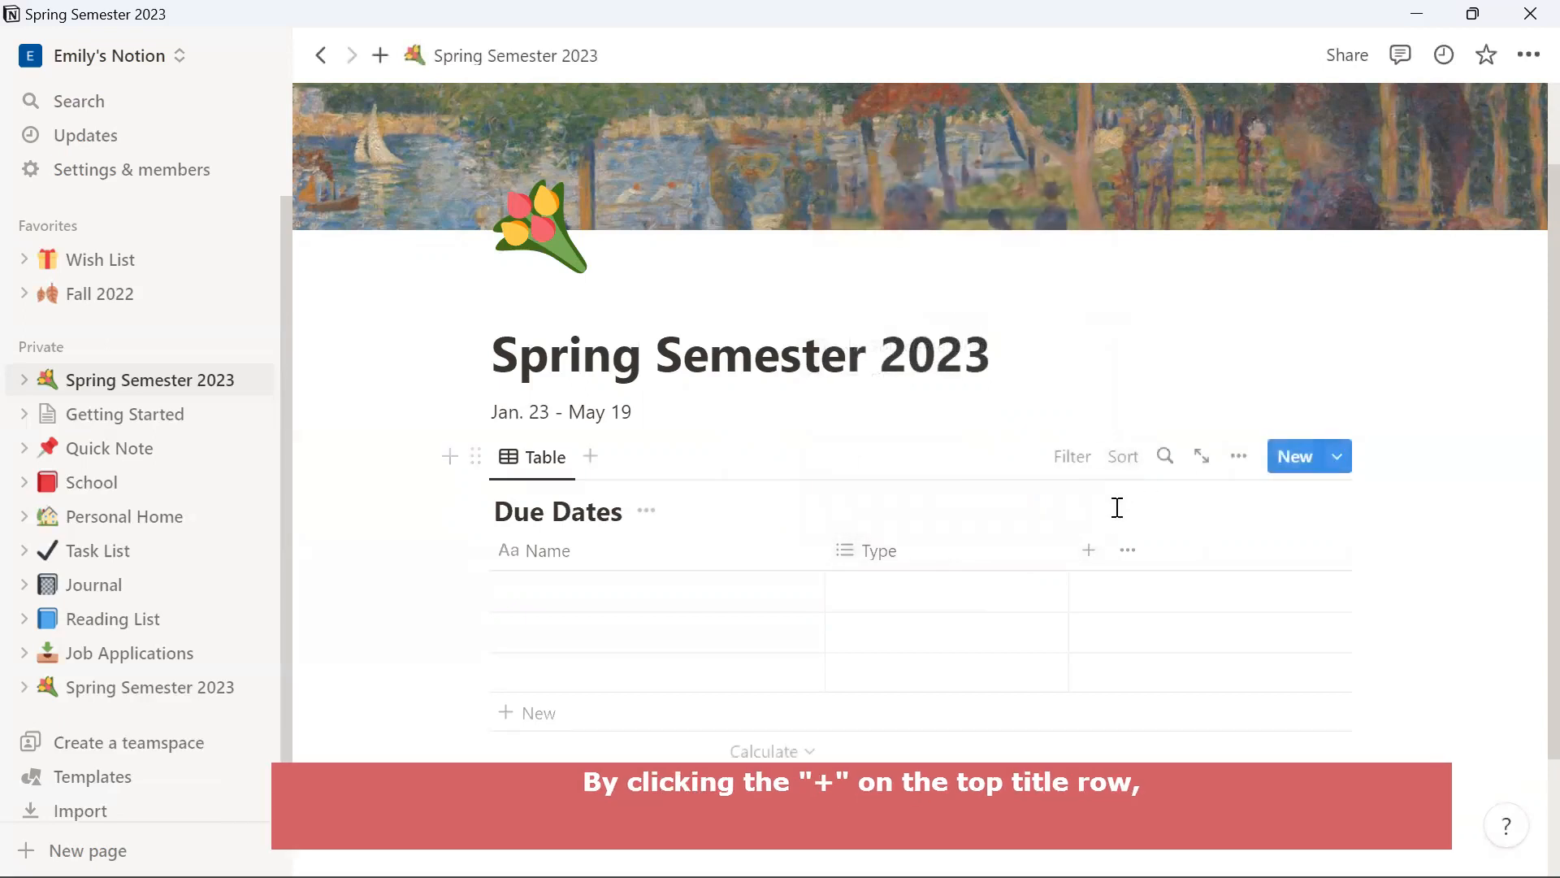
- Add a checkbox property named "Status" to the Due Dates table
left_click(1090, 553)
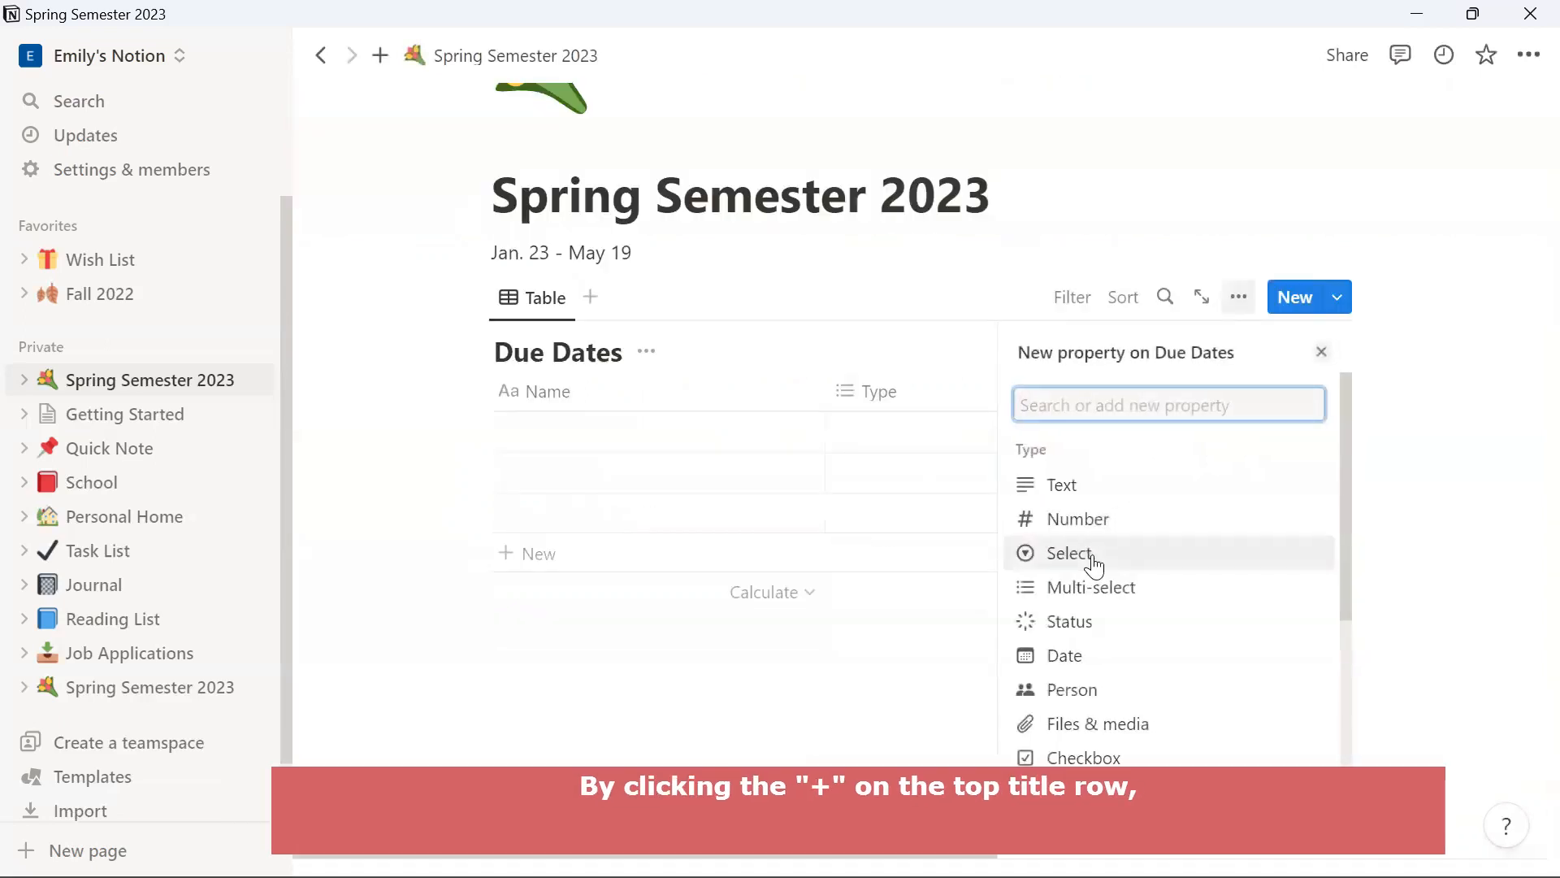
left_click(1085, 757)
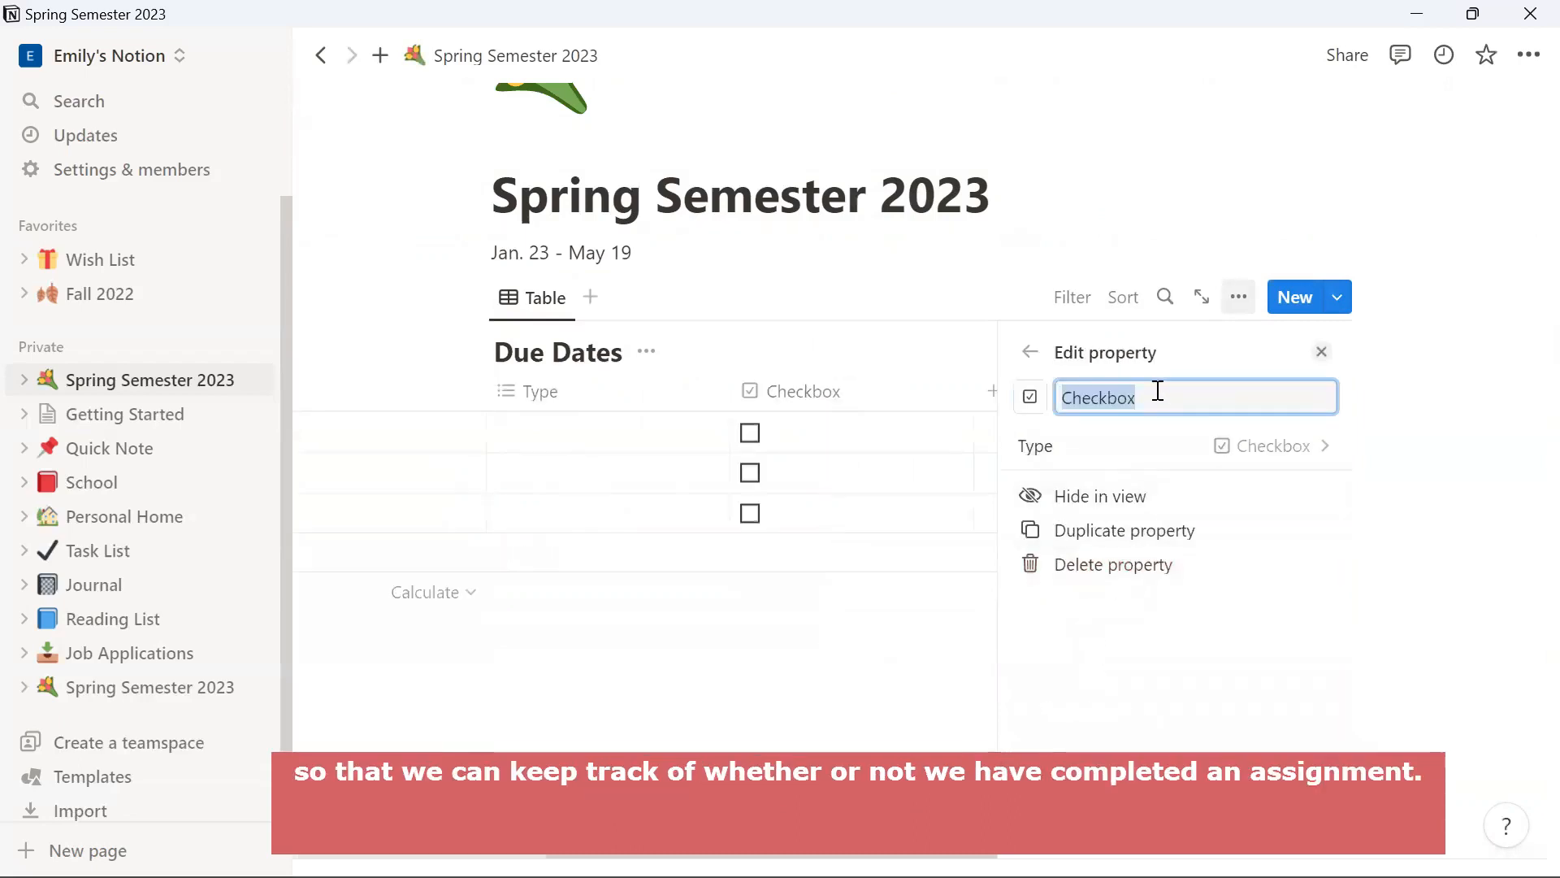
type("Status")
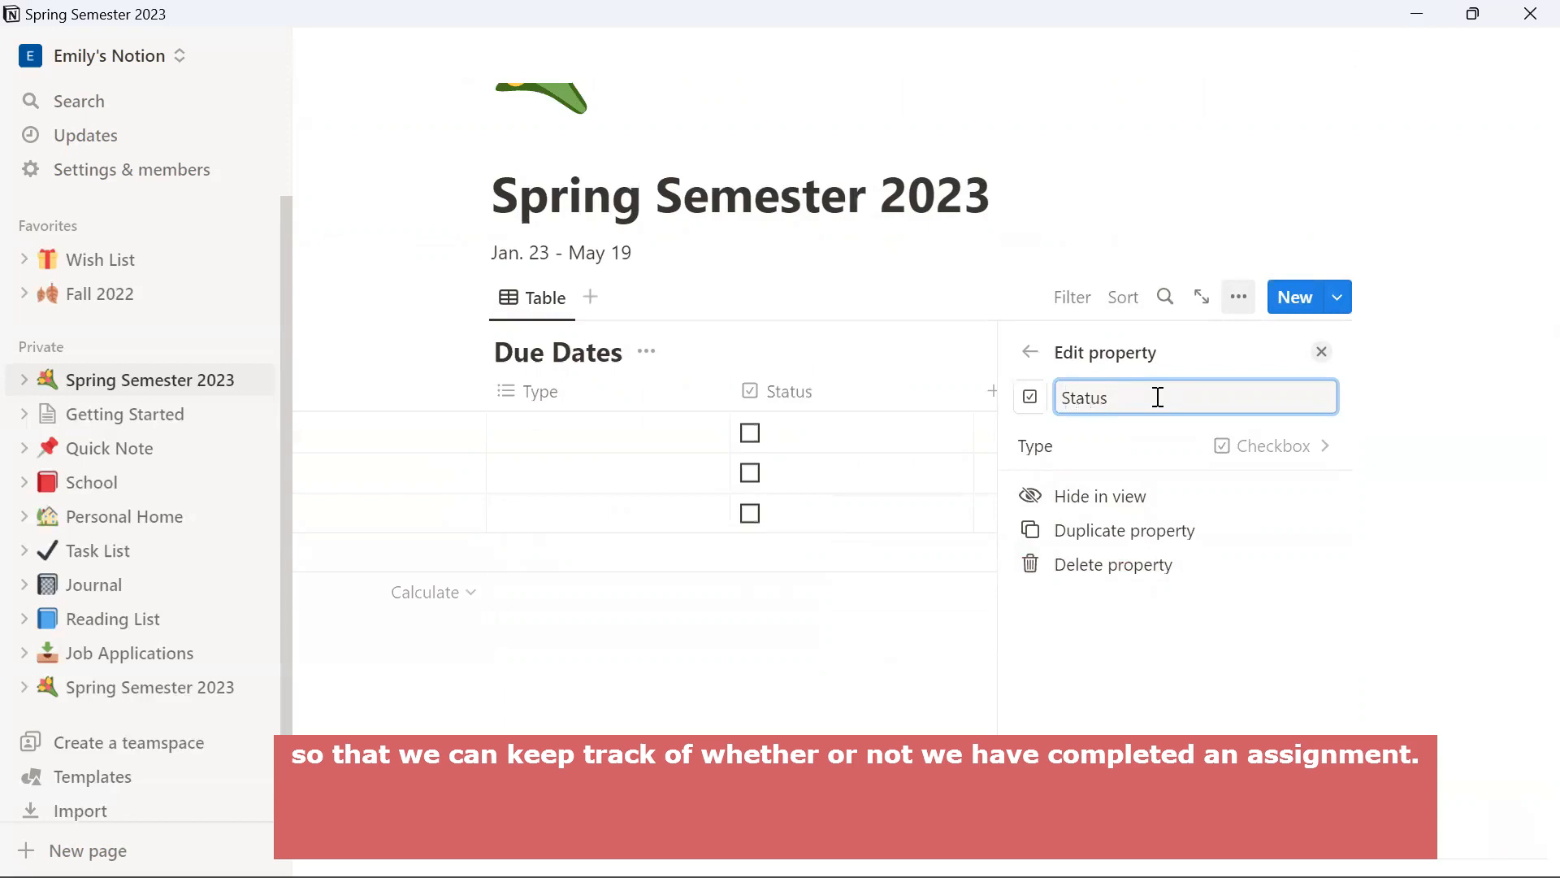
left_click(943, 347)
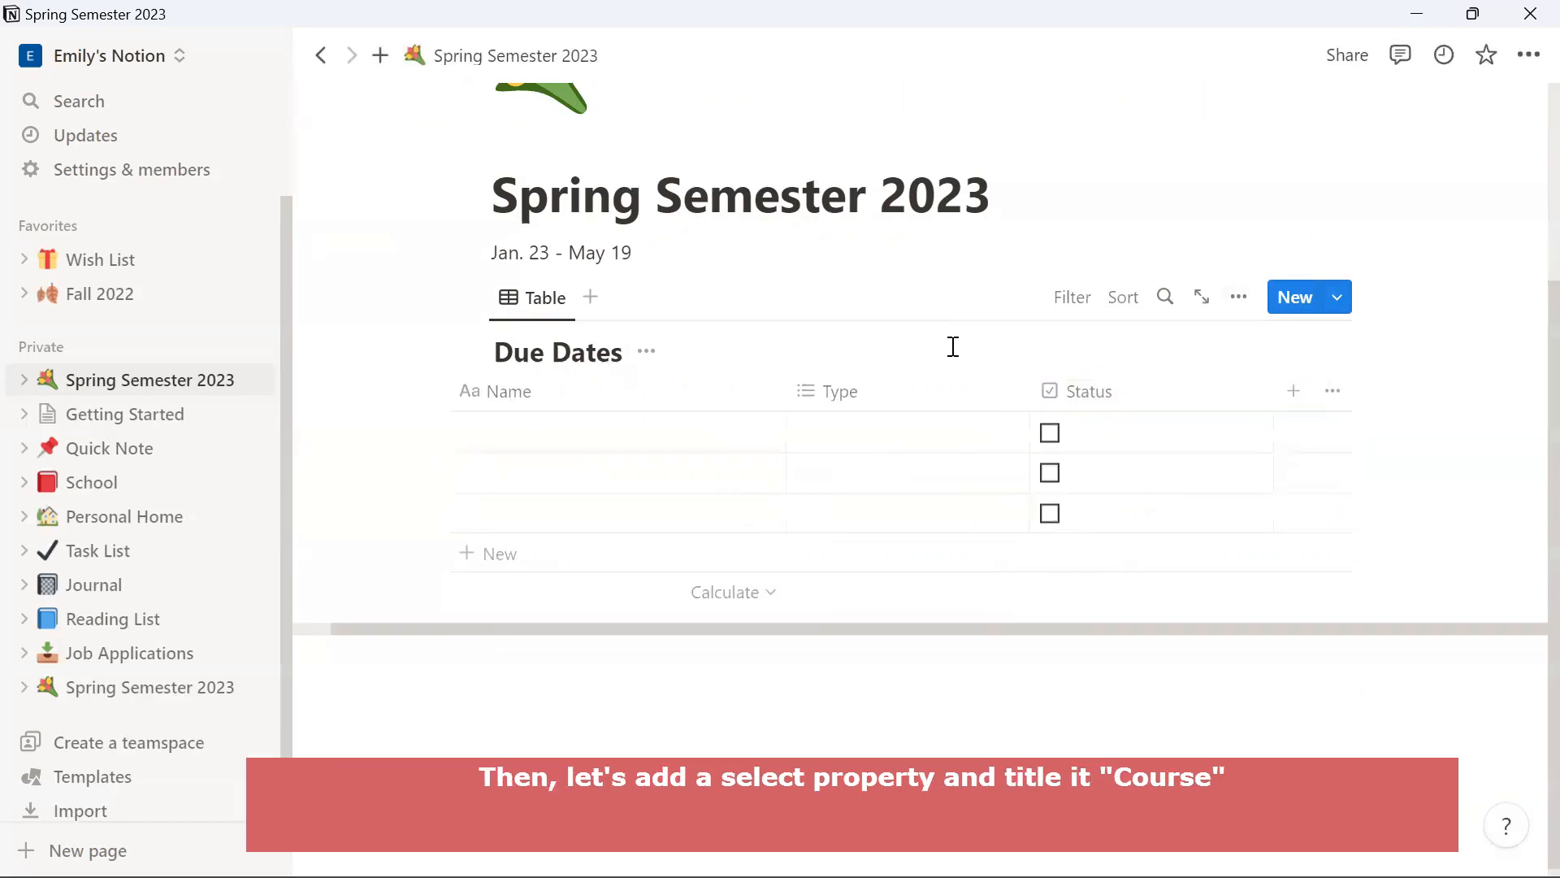
- Add a select property named "Course" to the Due Dates table
left_click(1293, 390)
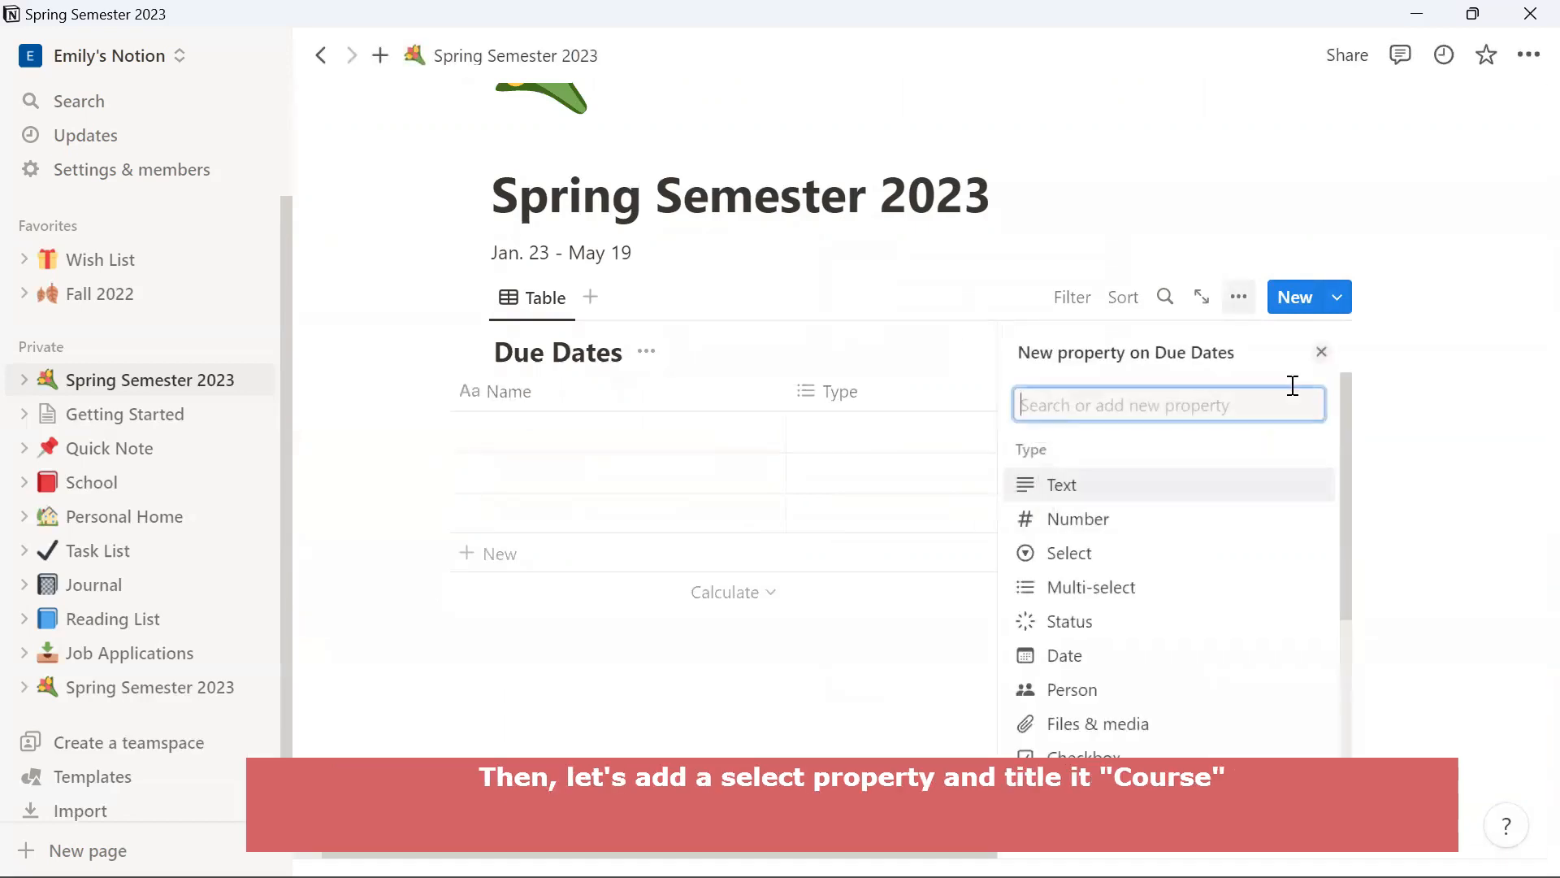
left_click(1099, 563)
type("Course")
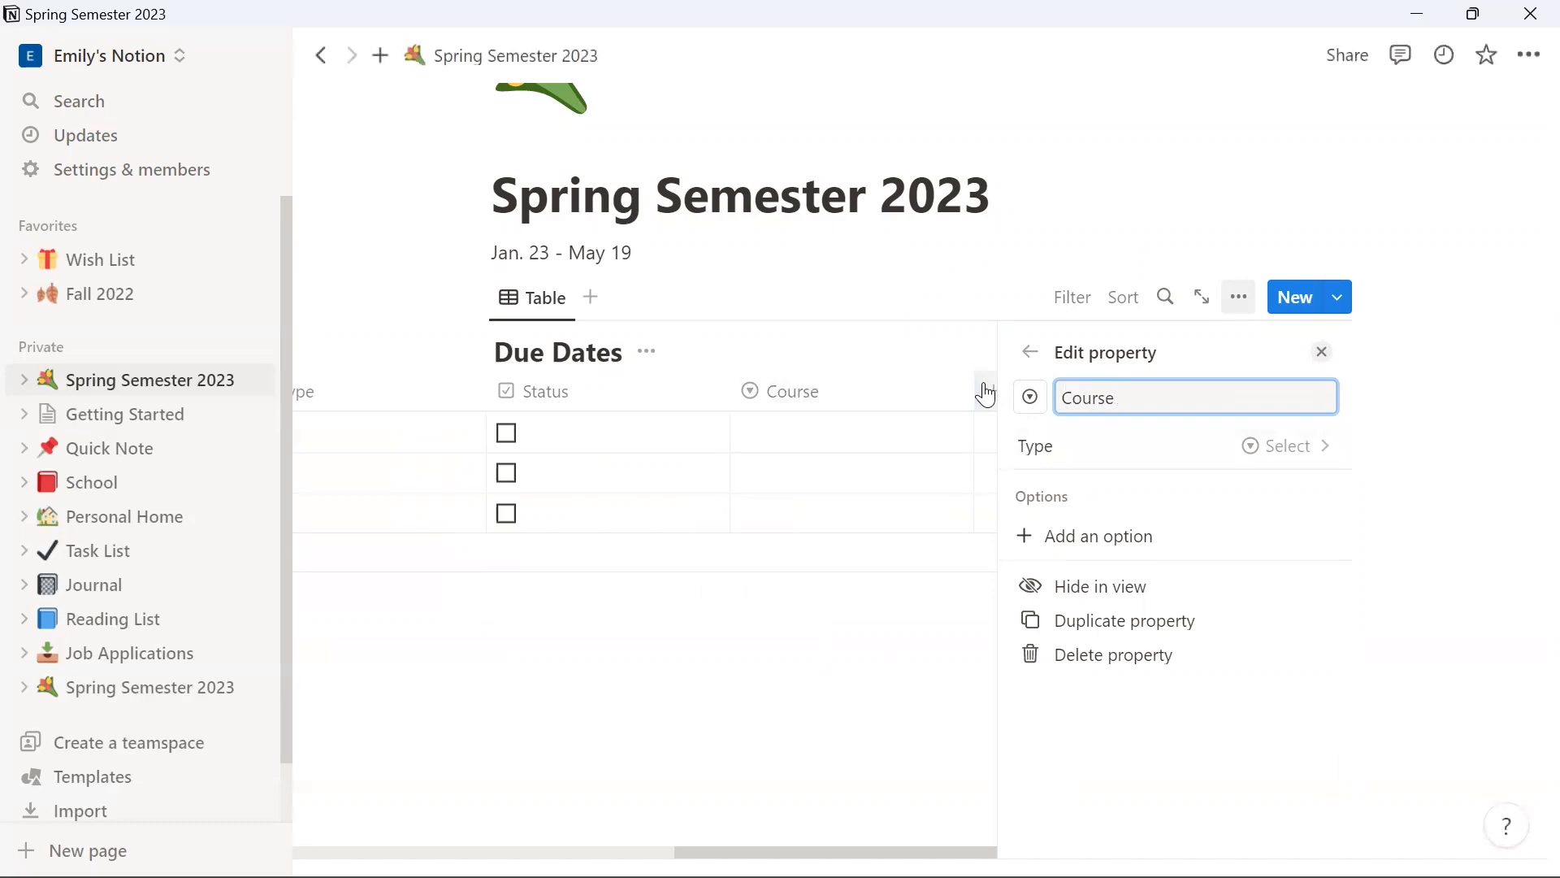
left_click(952, 336)
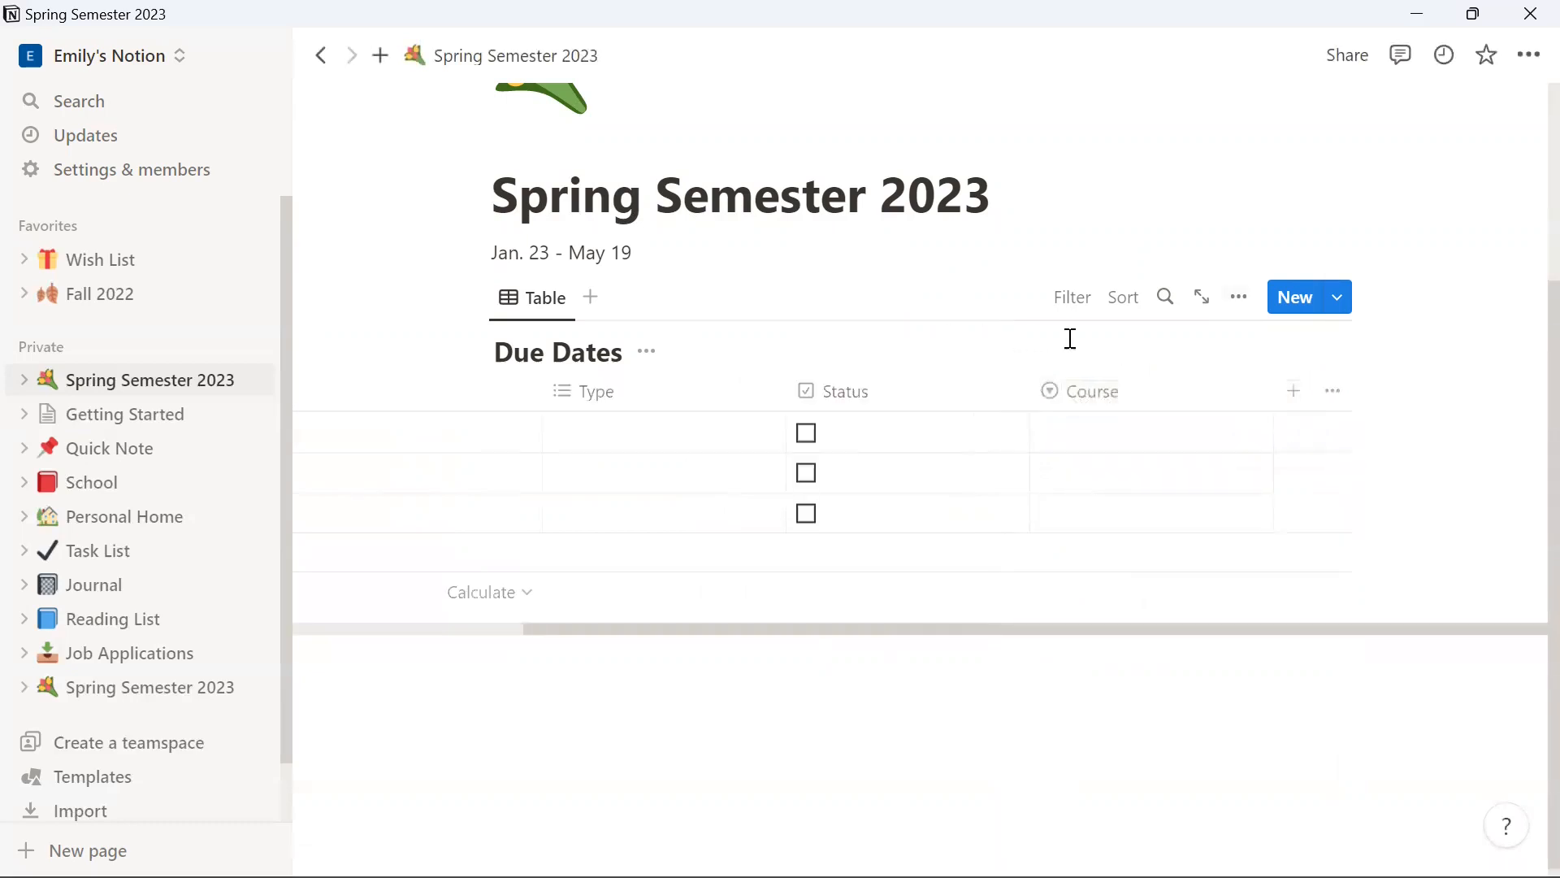
- Add a date property to the Due Dates table, keeping the default name "Date"
left_click(1288, 390)
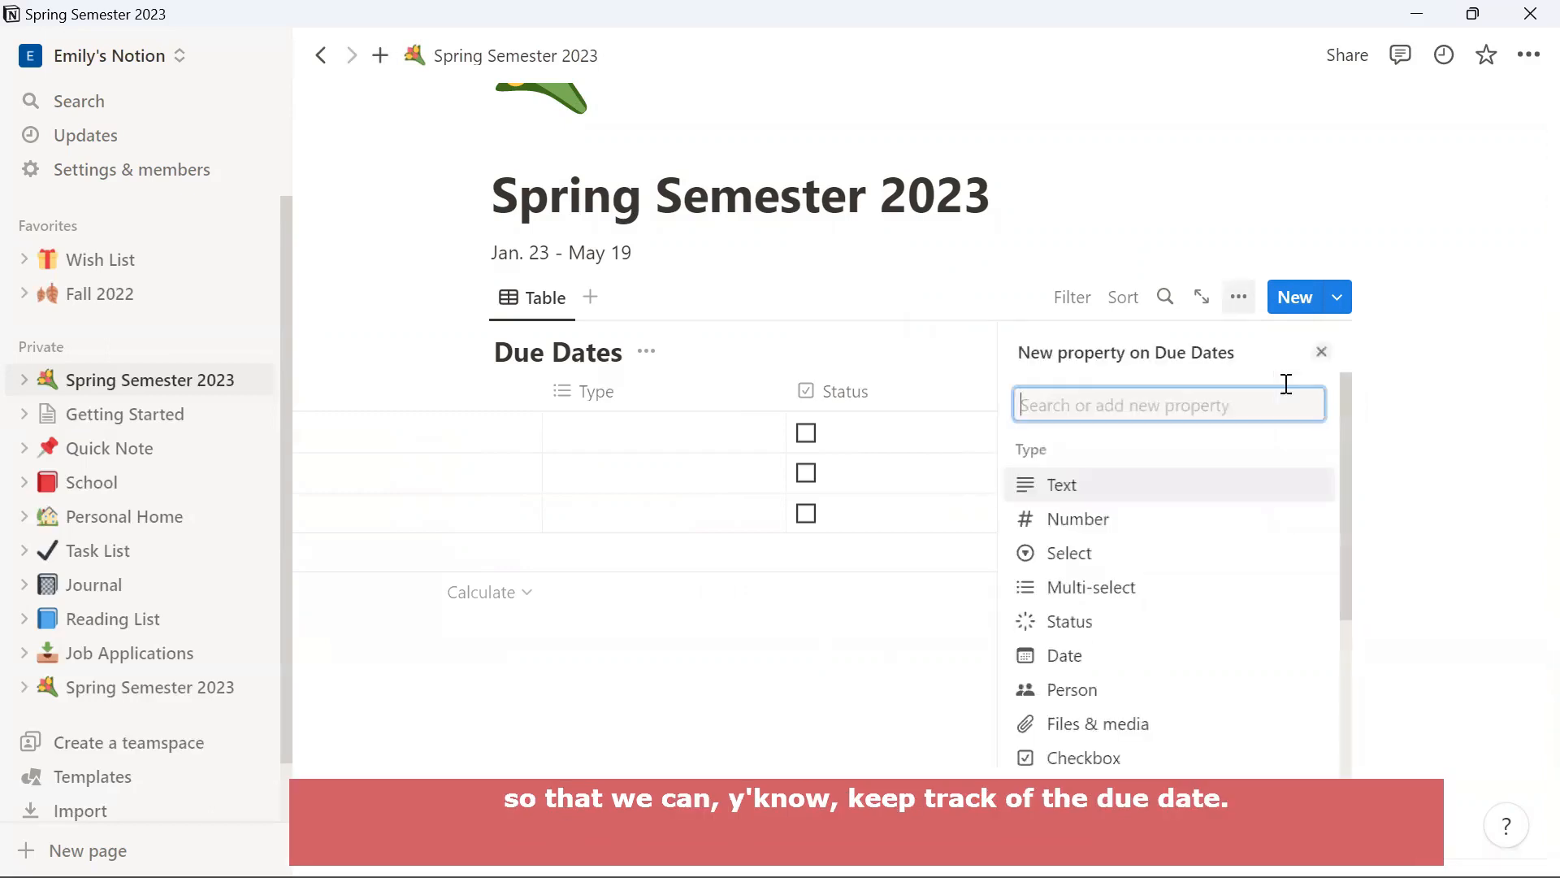
left_click(1105, 665)
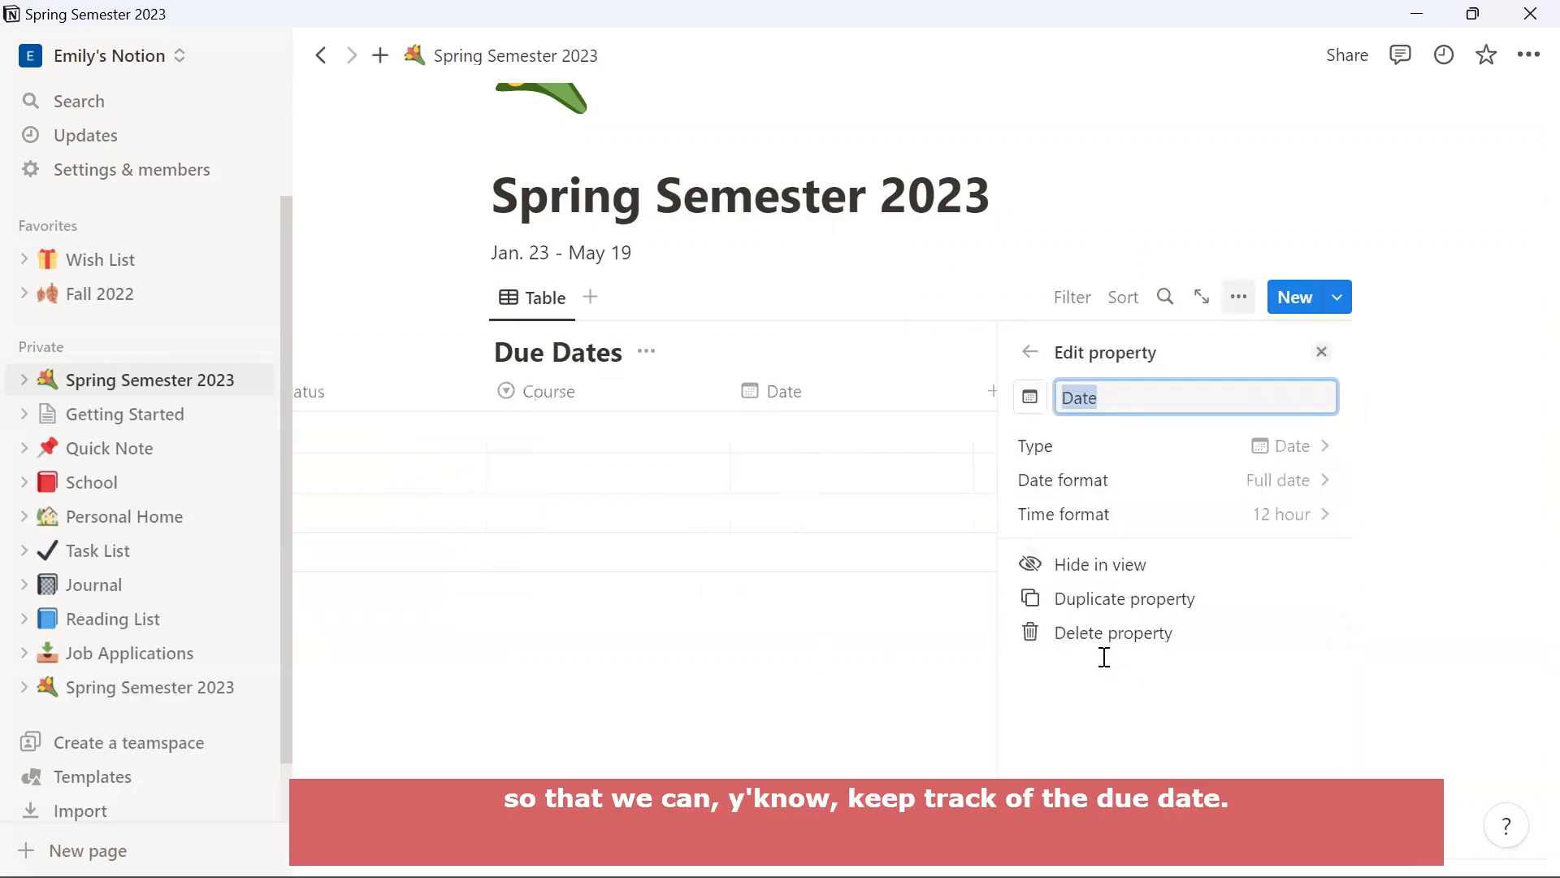
left_click(934, 347)
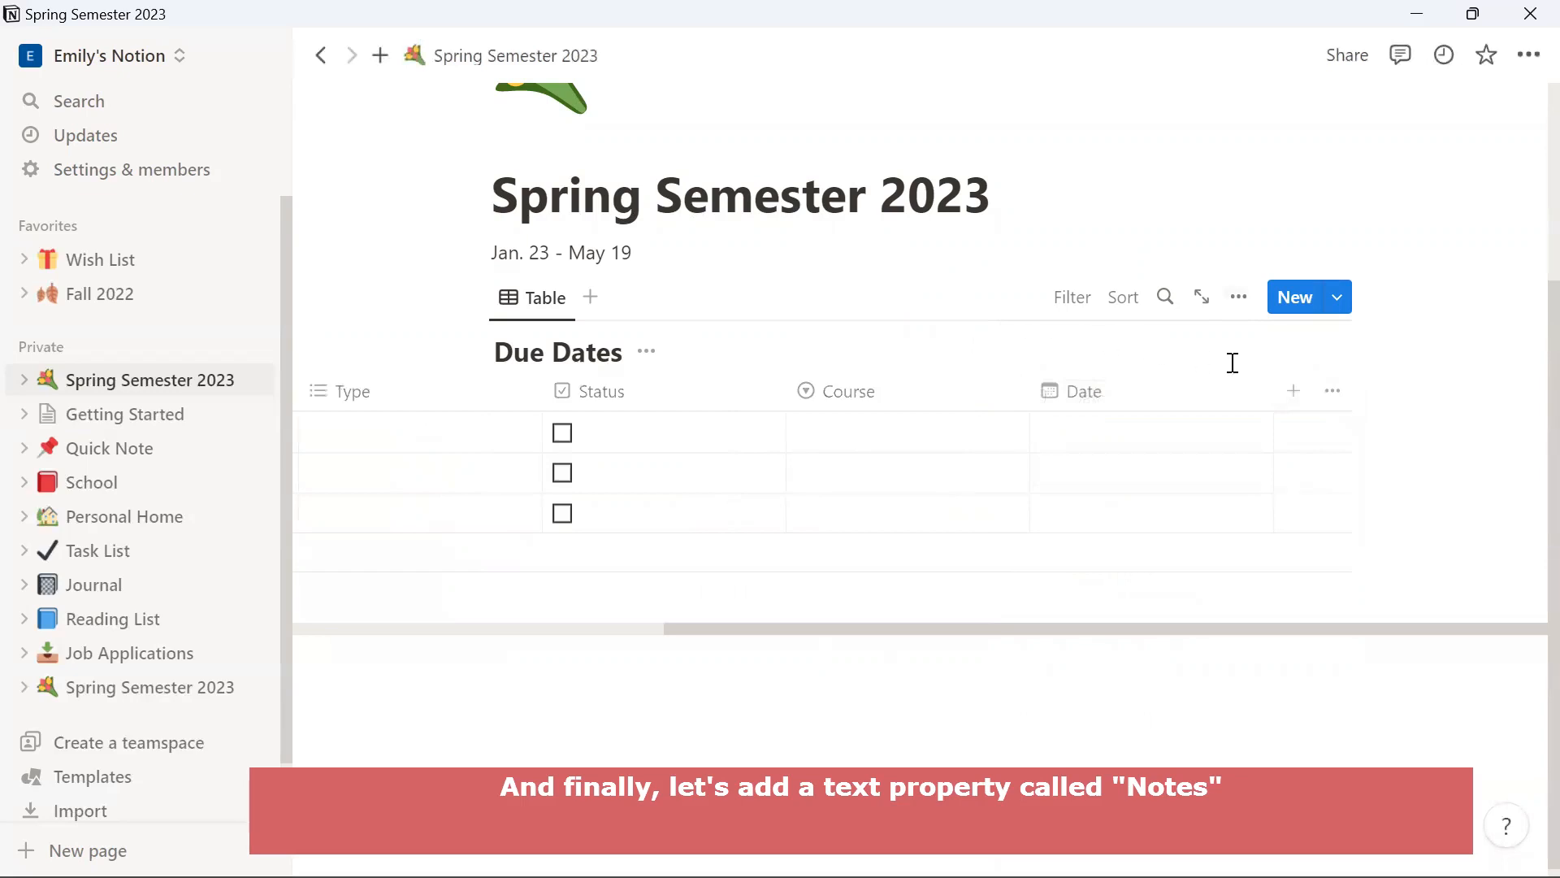
- Add a text property named "Notes" to the Due Dates table
left_click(1291, 390)
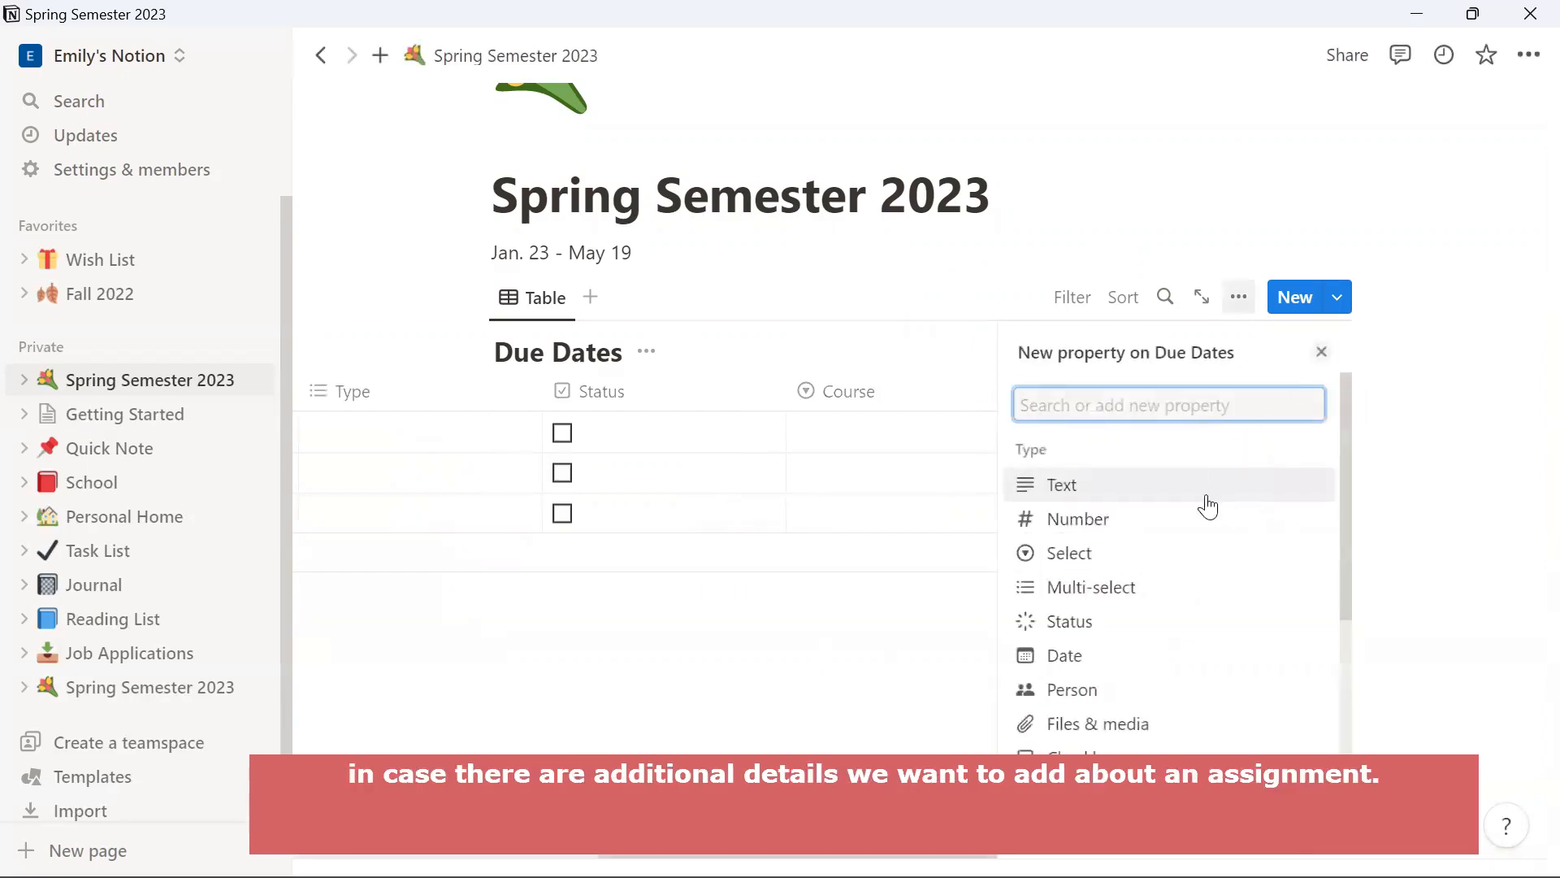
left_click(1134, 504)
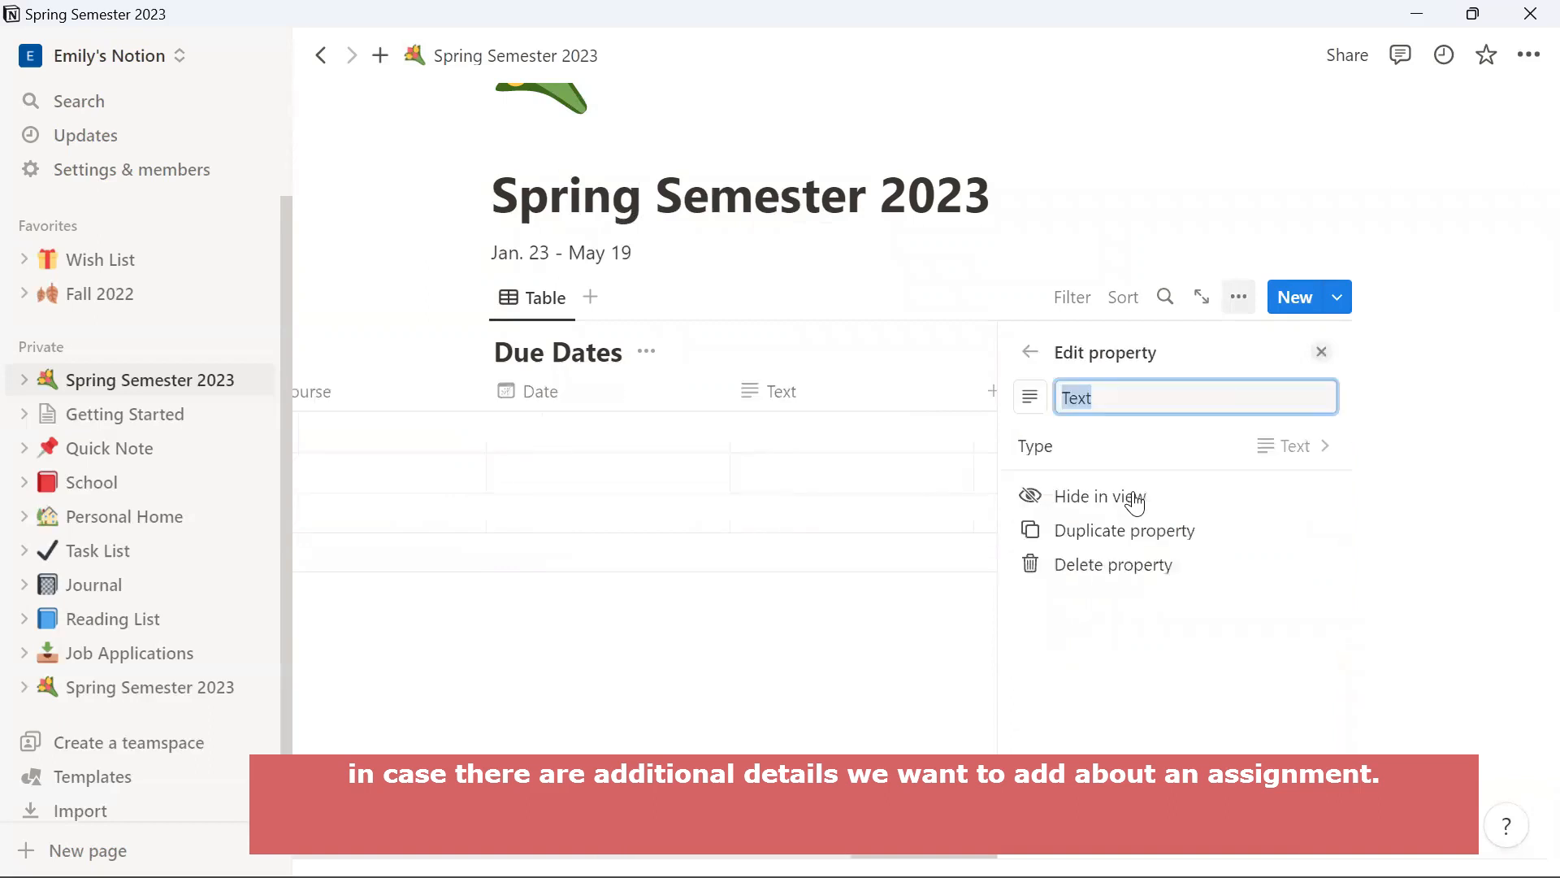
type("Notes")
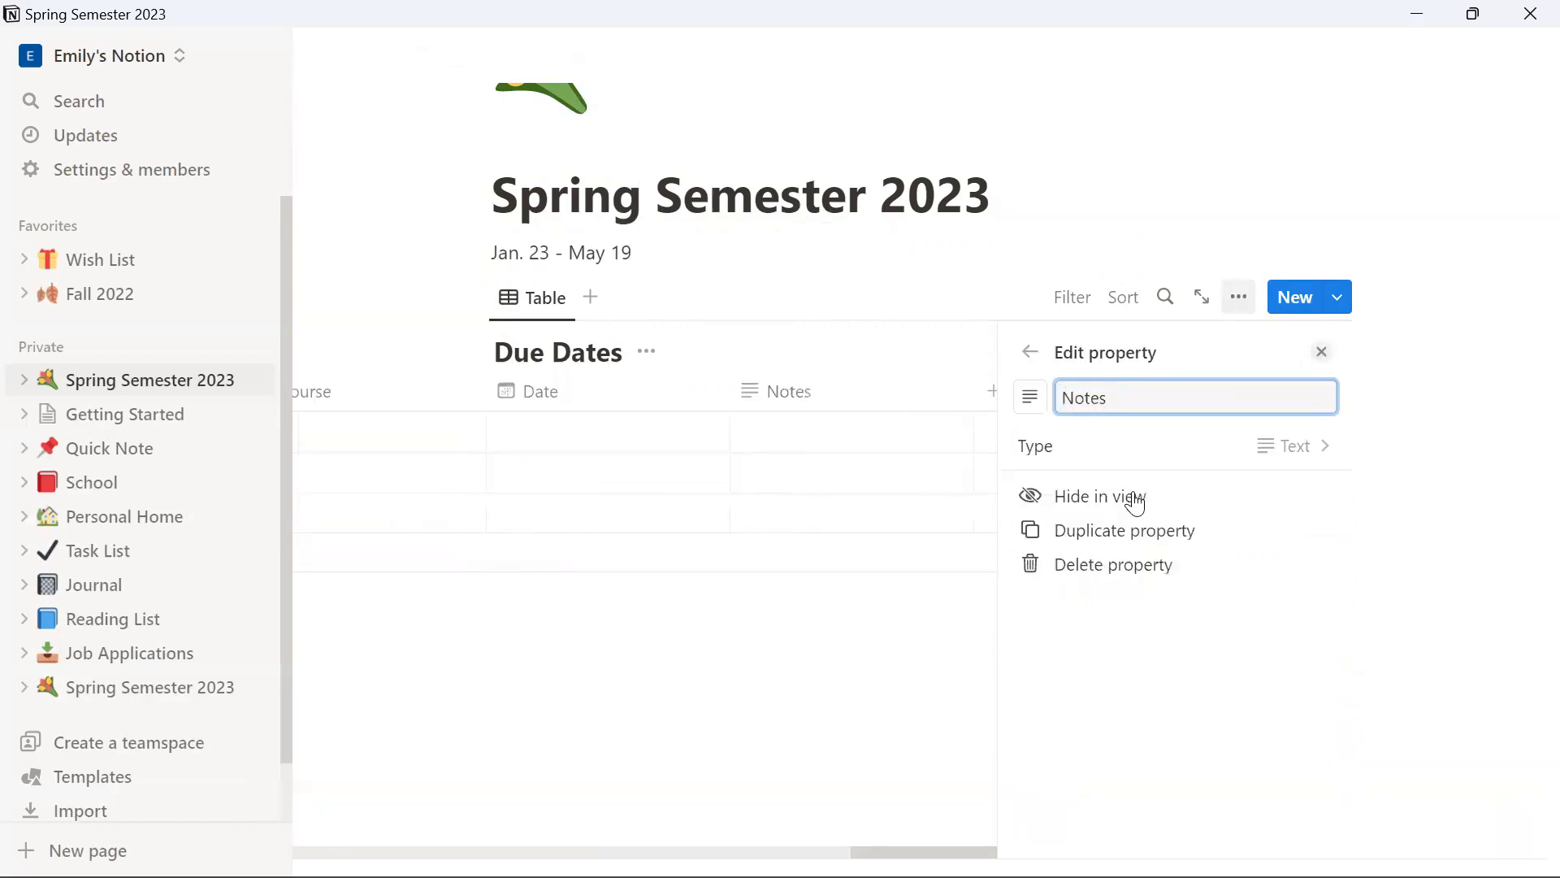
left_click(895, 334)
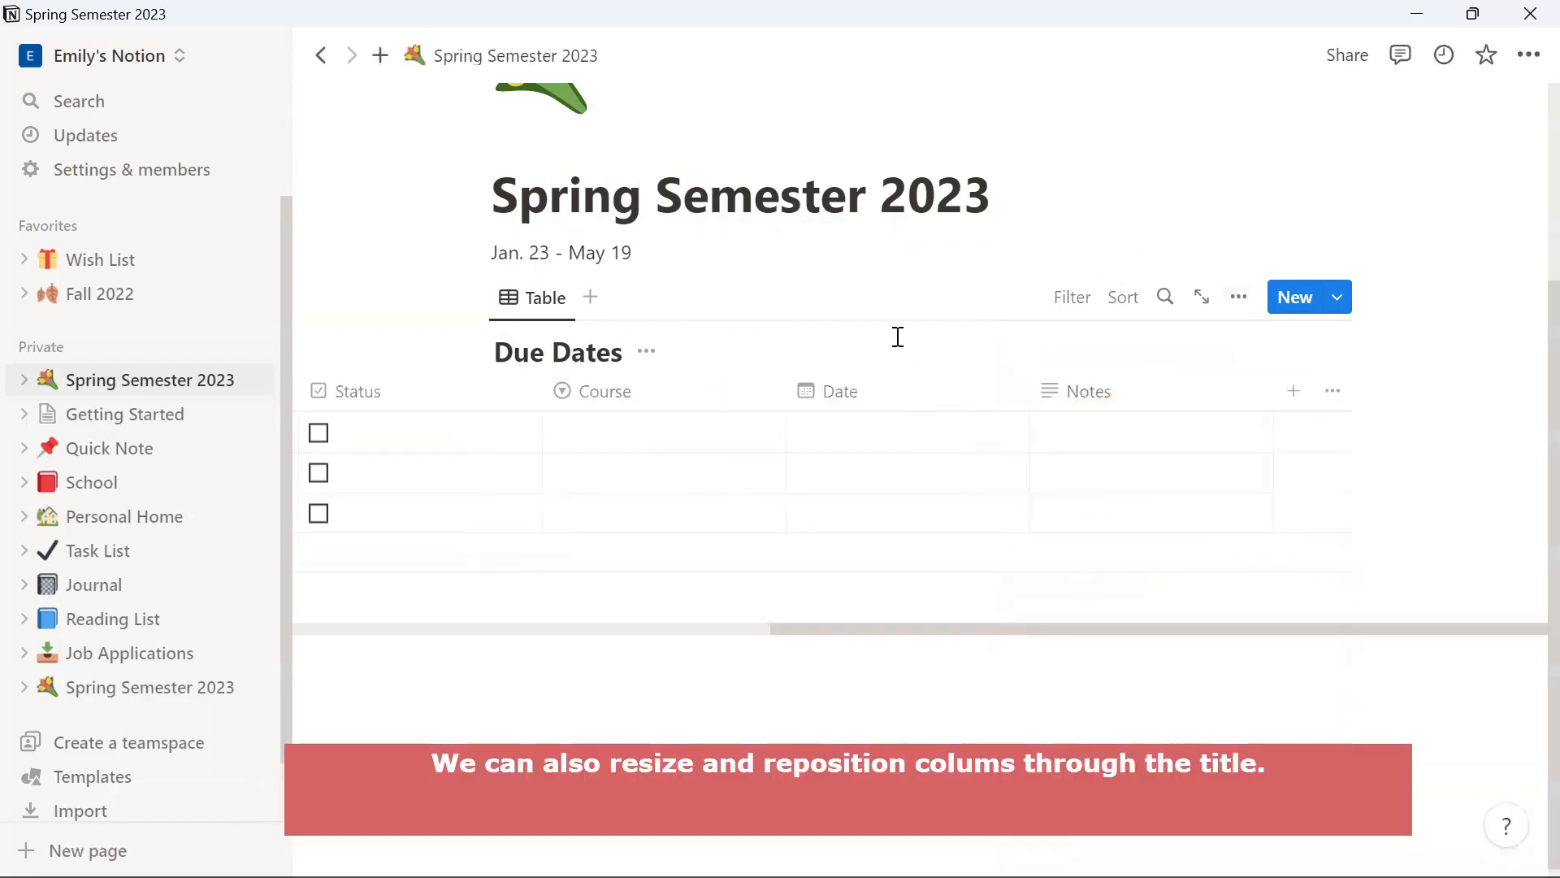
- Narrow the Name, Type, Status, Course and Date columns of the Due Dates table, making Status just wide enough for its title
left_click_drag(792, 628, 404, 651)
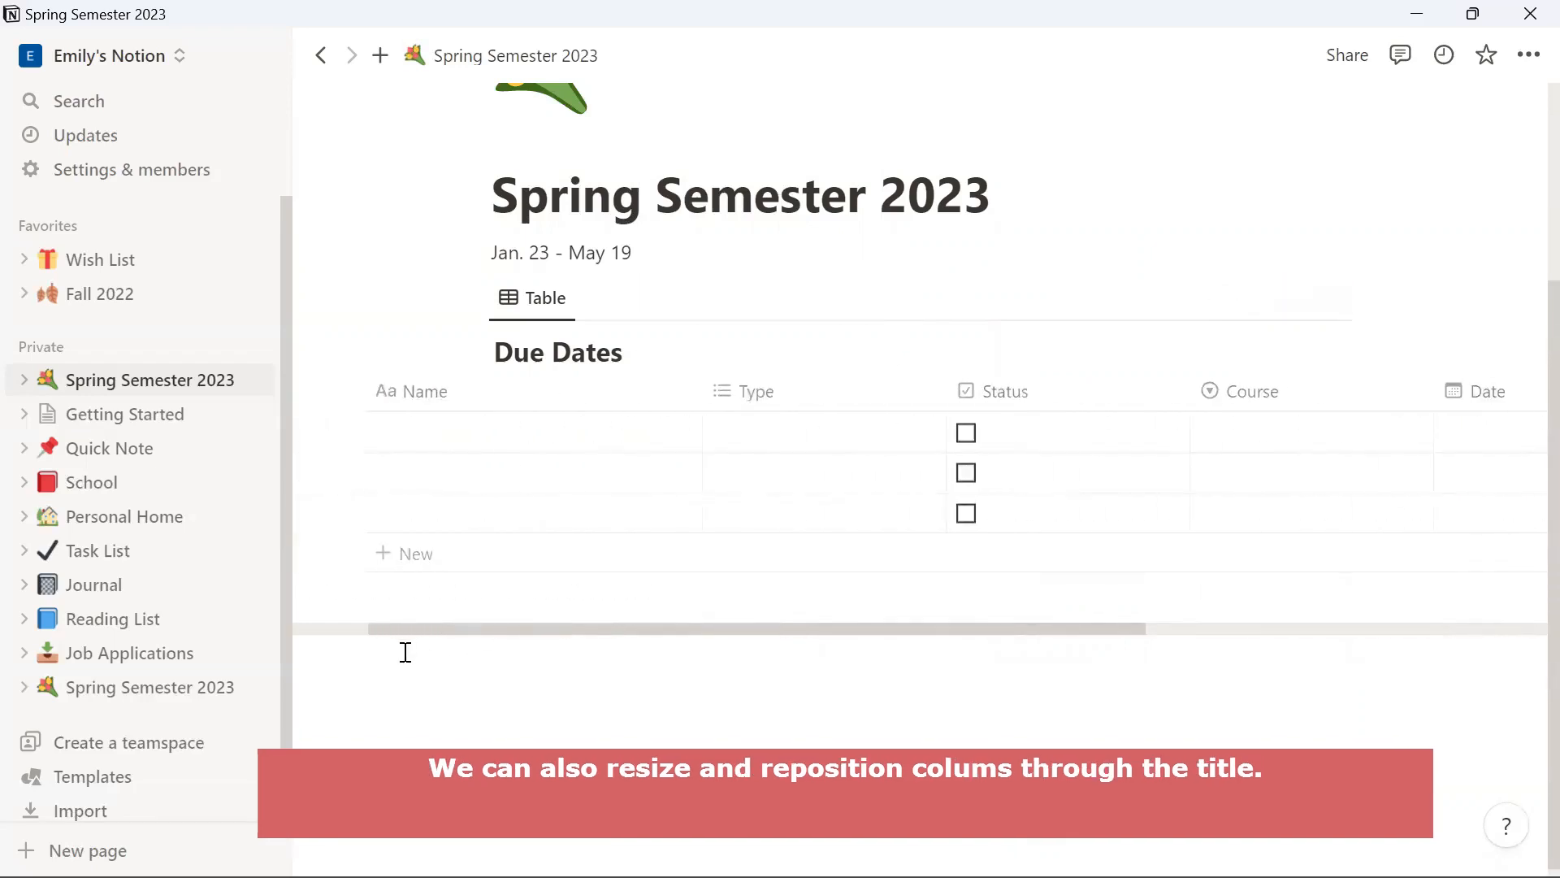
mouse_move(699, 394)
left_mouse_down()
mouse_move(571, 393)
mouse_move(676, 393)
left_mouse_up()
left_click_drag(921, 394, 888, 393)
left_click_drag(1126, 404, 989, 390)
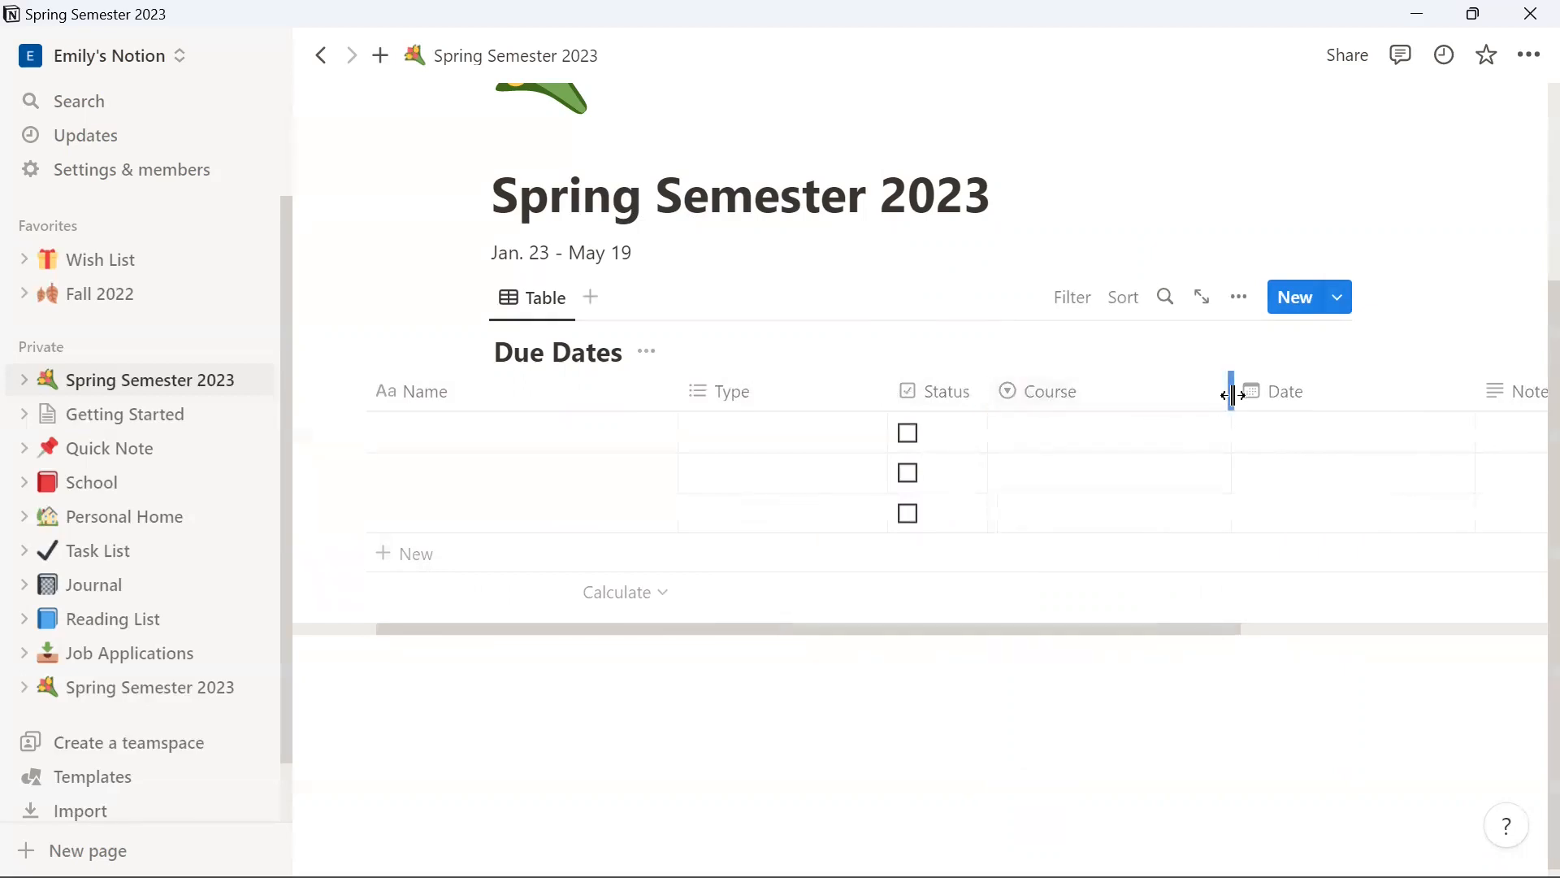
left_click_drag(1226, 390, 1150, 398)
left_click_drag(1394, 391, 1292, 393)
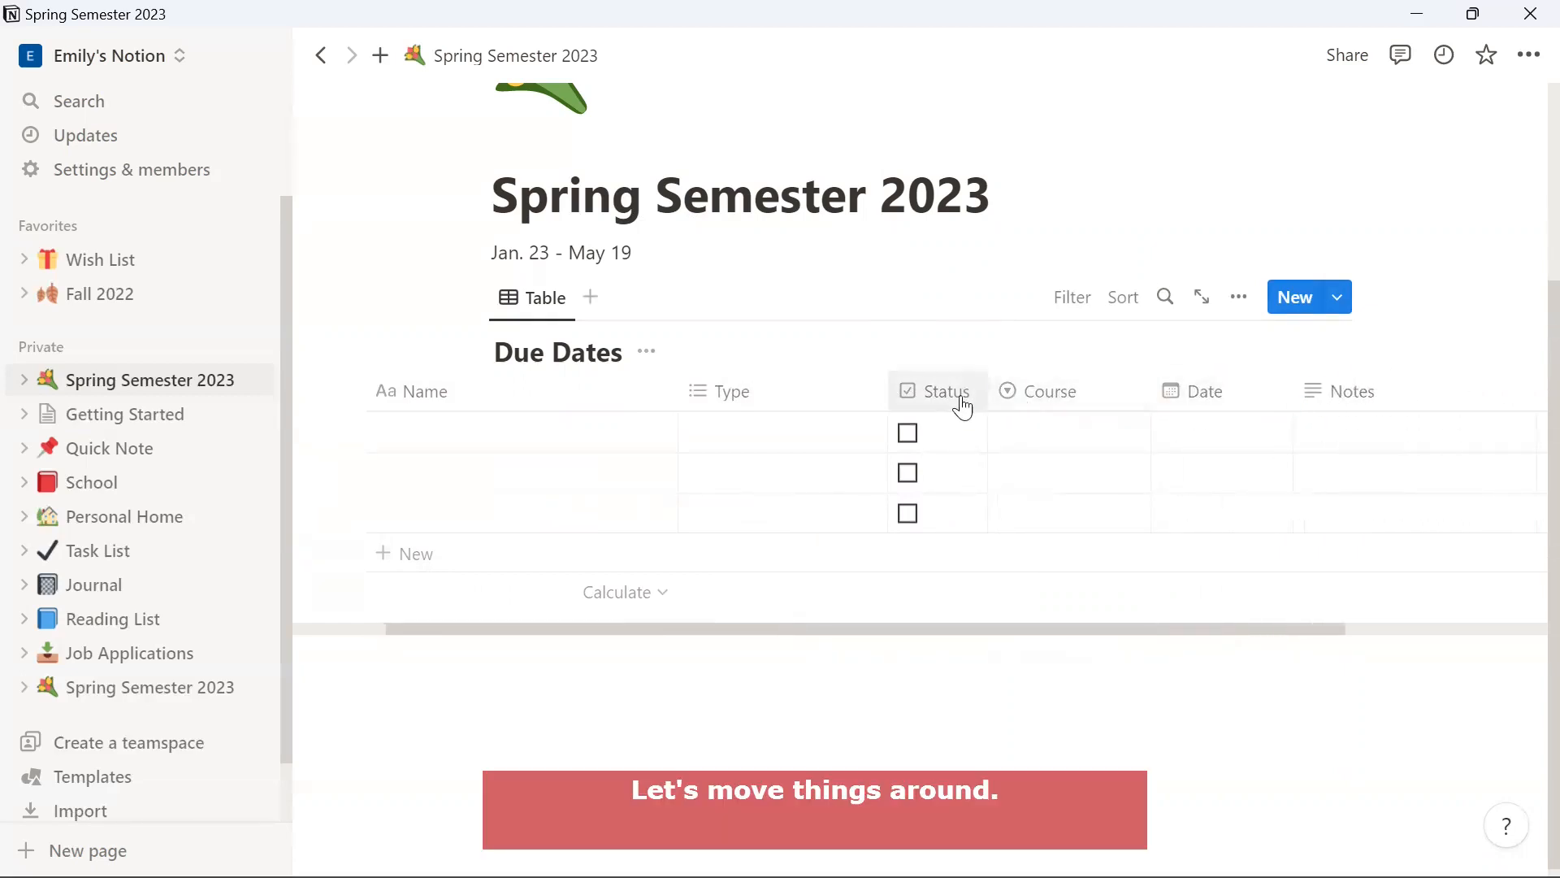
- Reorder the Due Dates columns so Status comes first and Course second, ahead of Name
left_click_drag(952, 404, 410, 411)
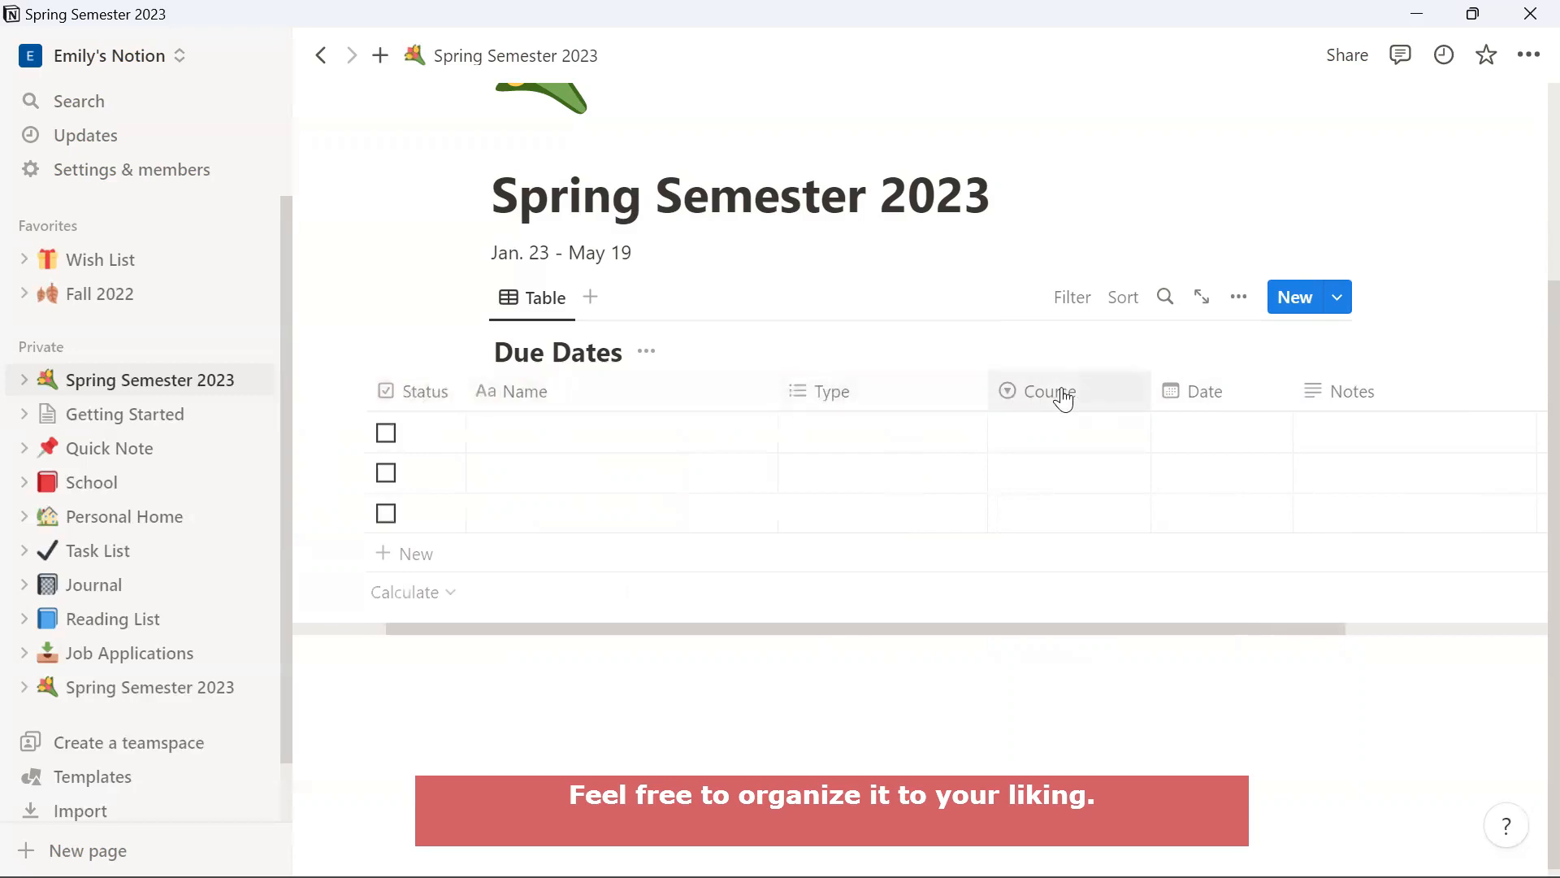
left_click_drag(1063, 399, 552, 404)
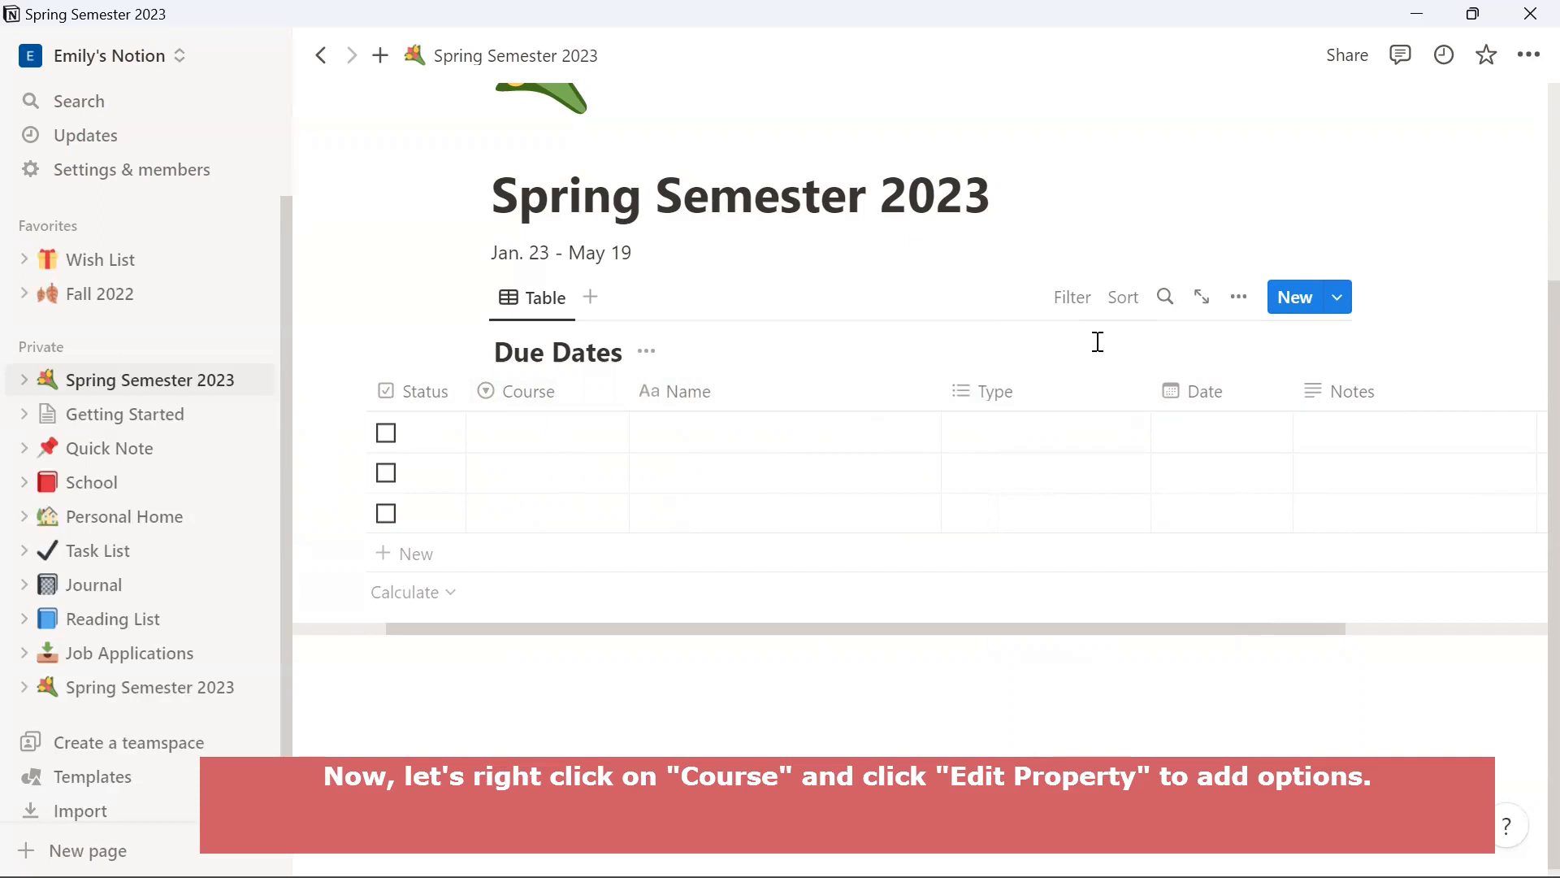
- Add an option "Class A" to the Course property and set its color to Red
right_click(537, 398)
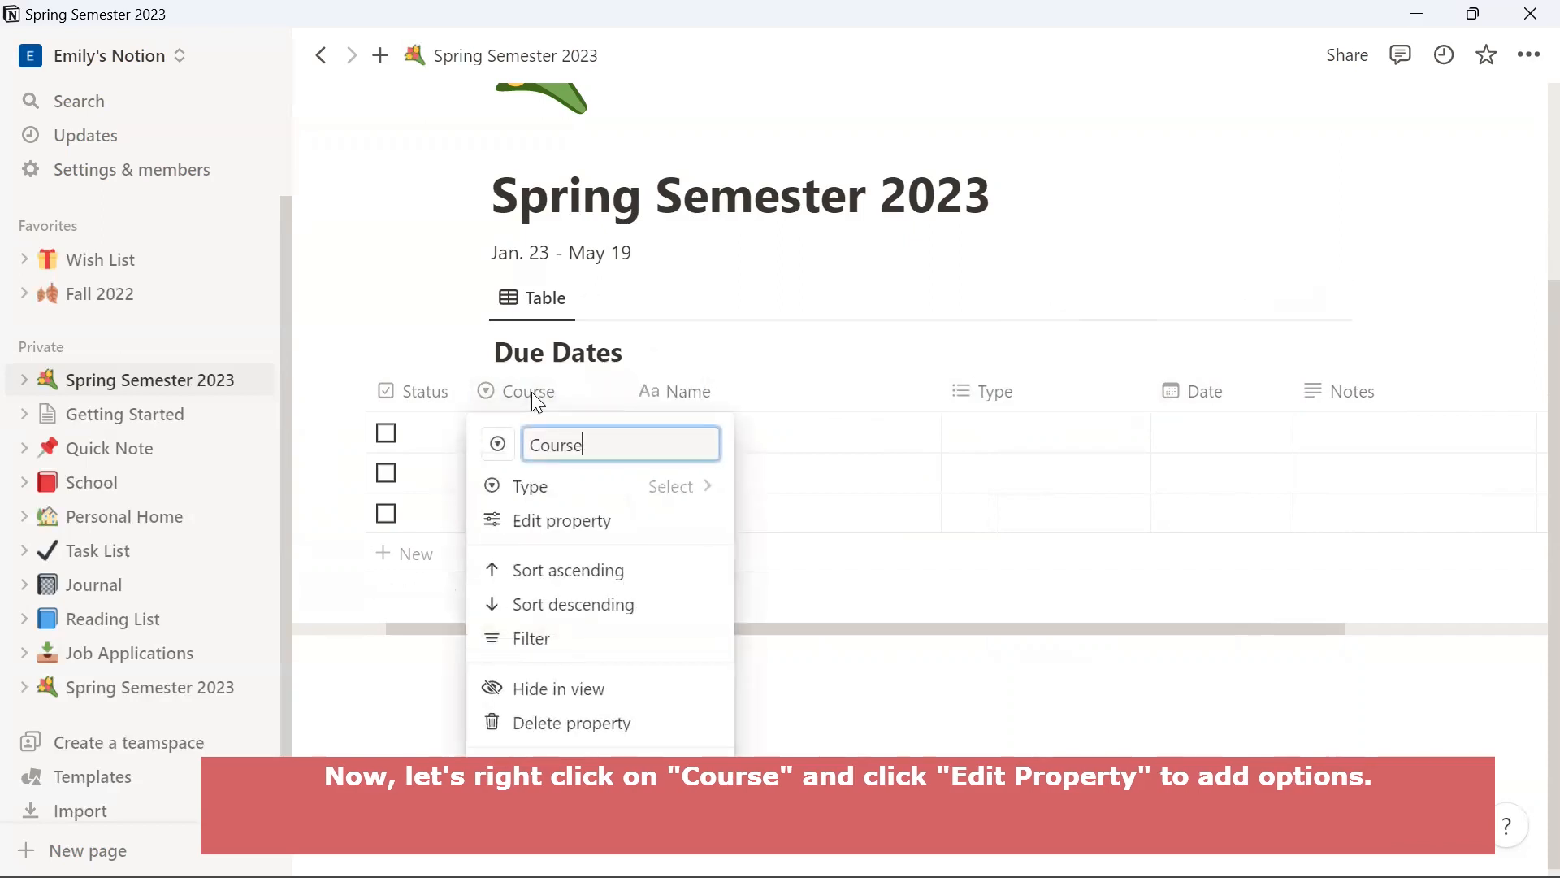
left_click(545, 522)
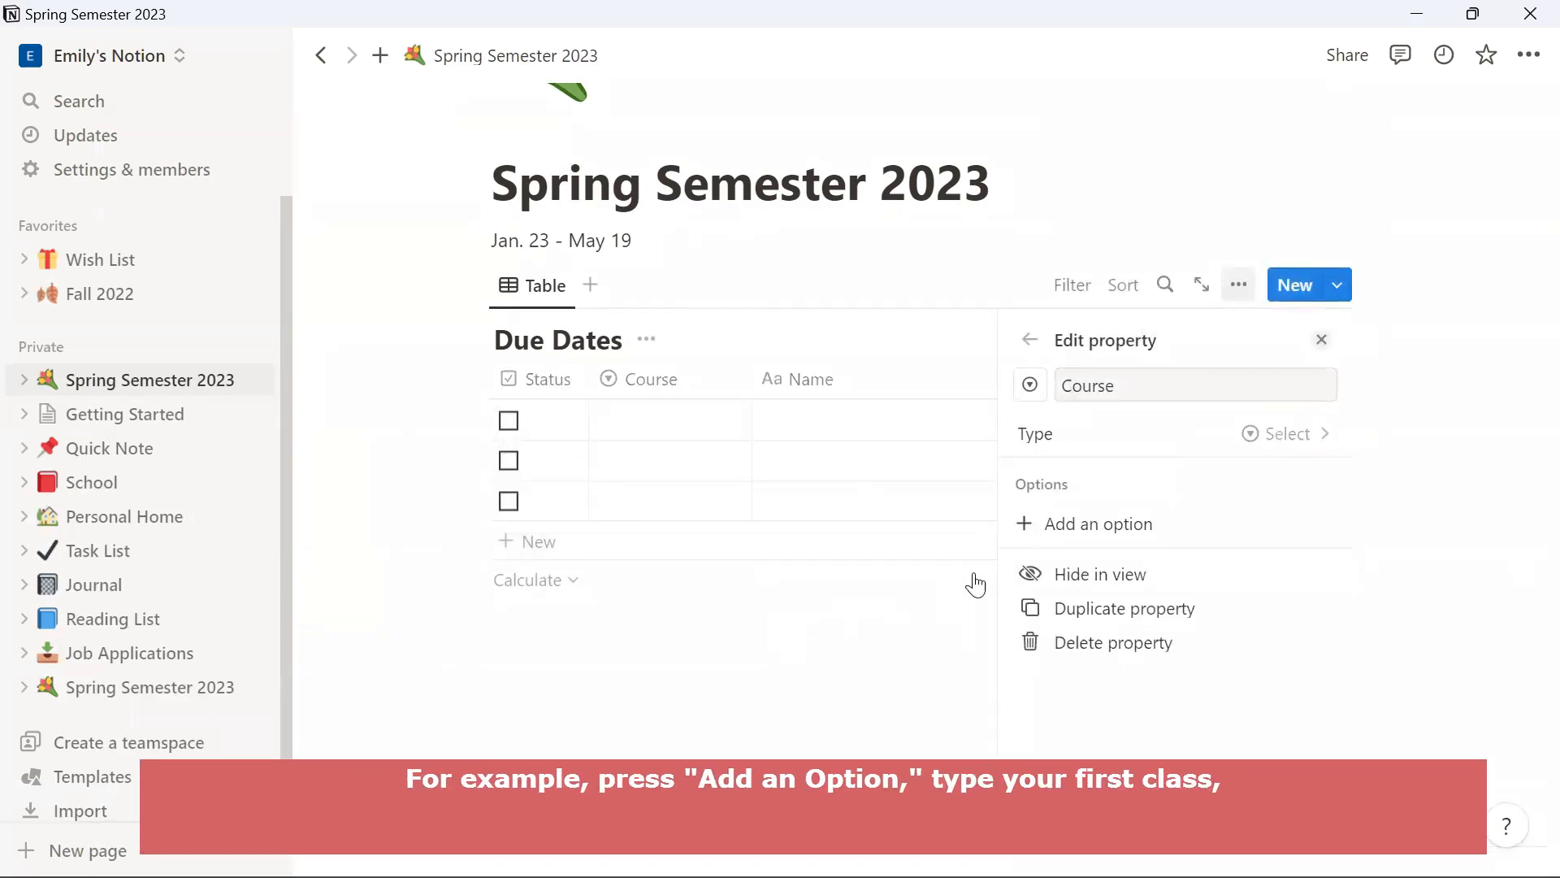
left_click(1057, 524)
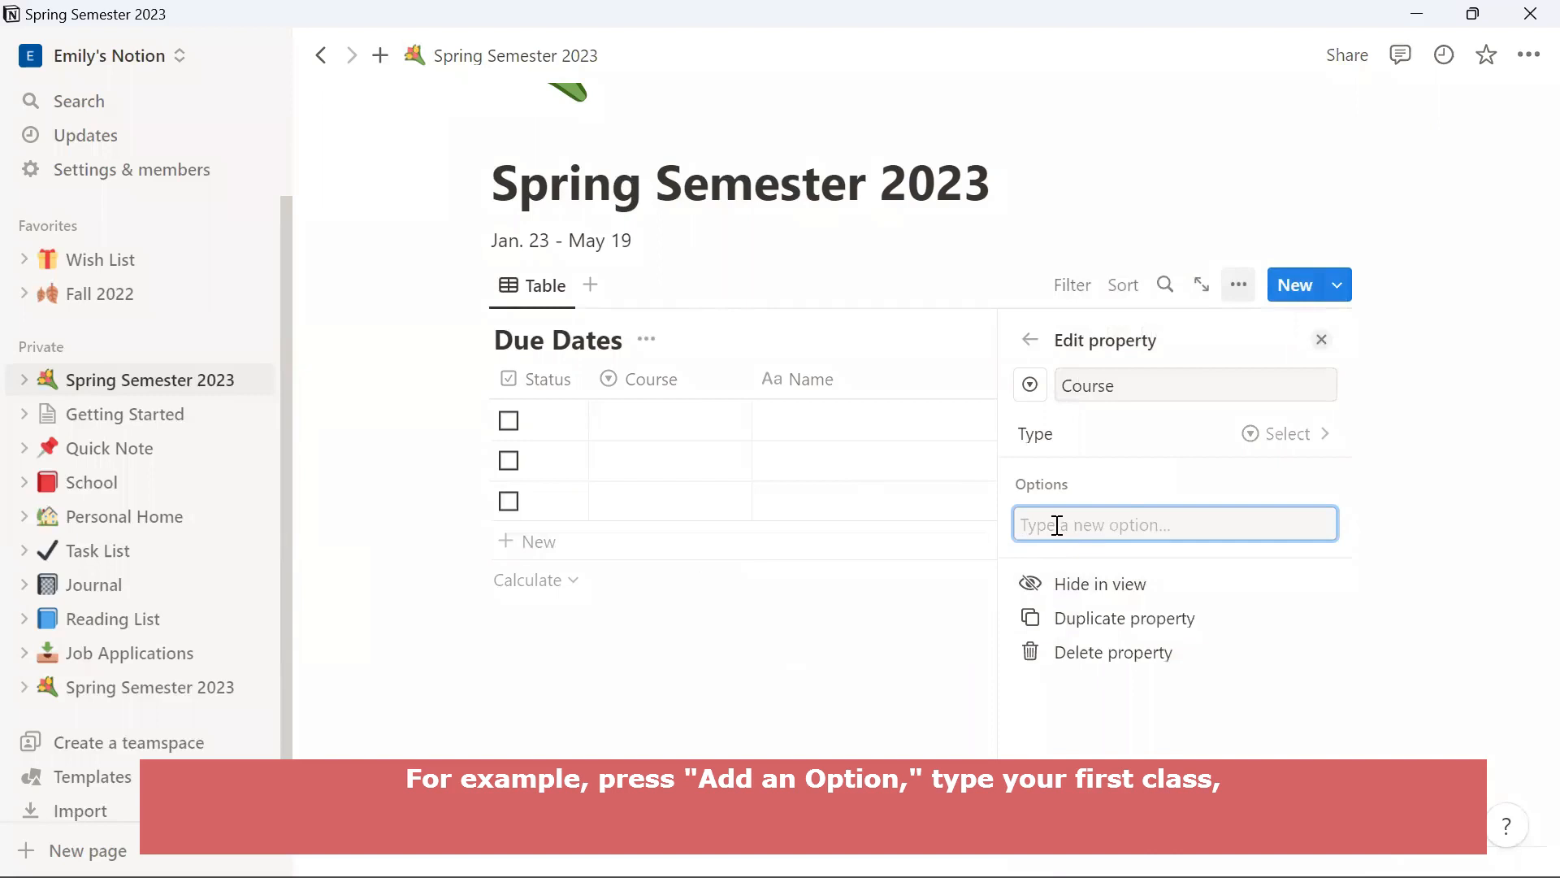
type("Class A")
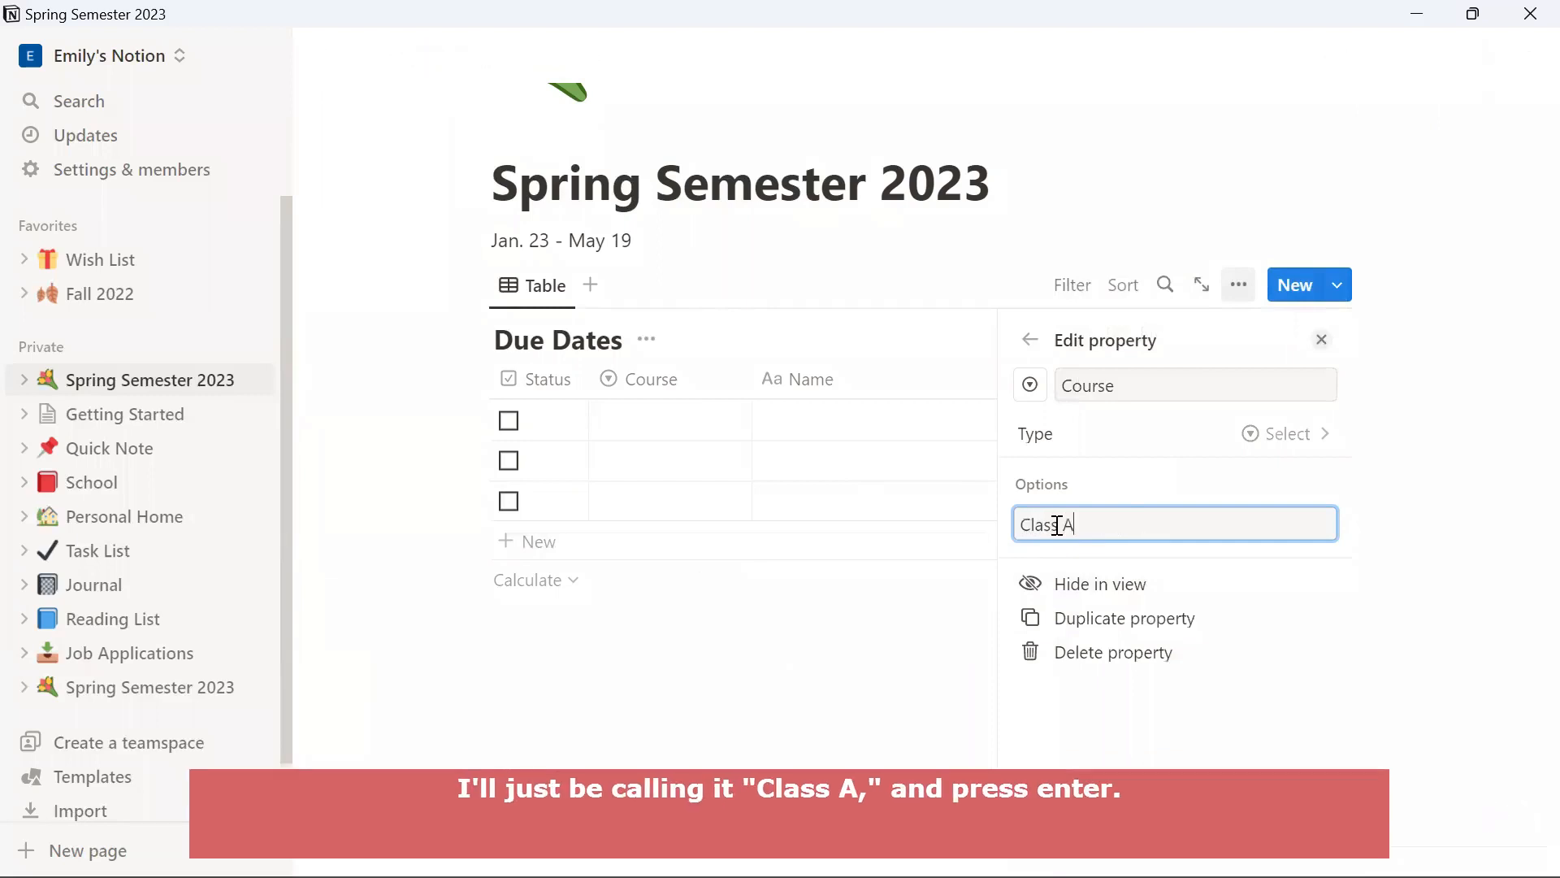
key("Return")
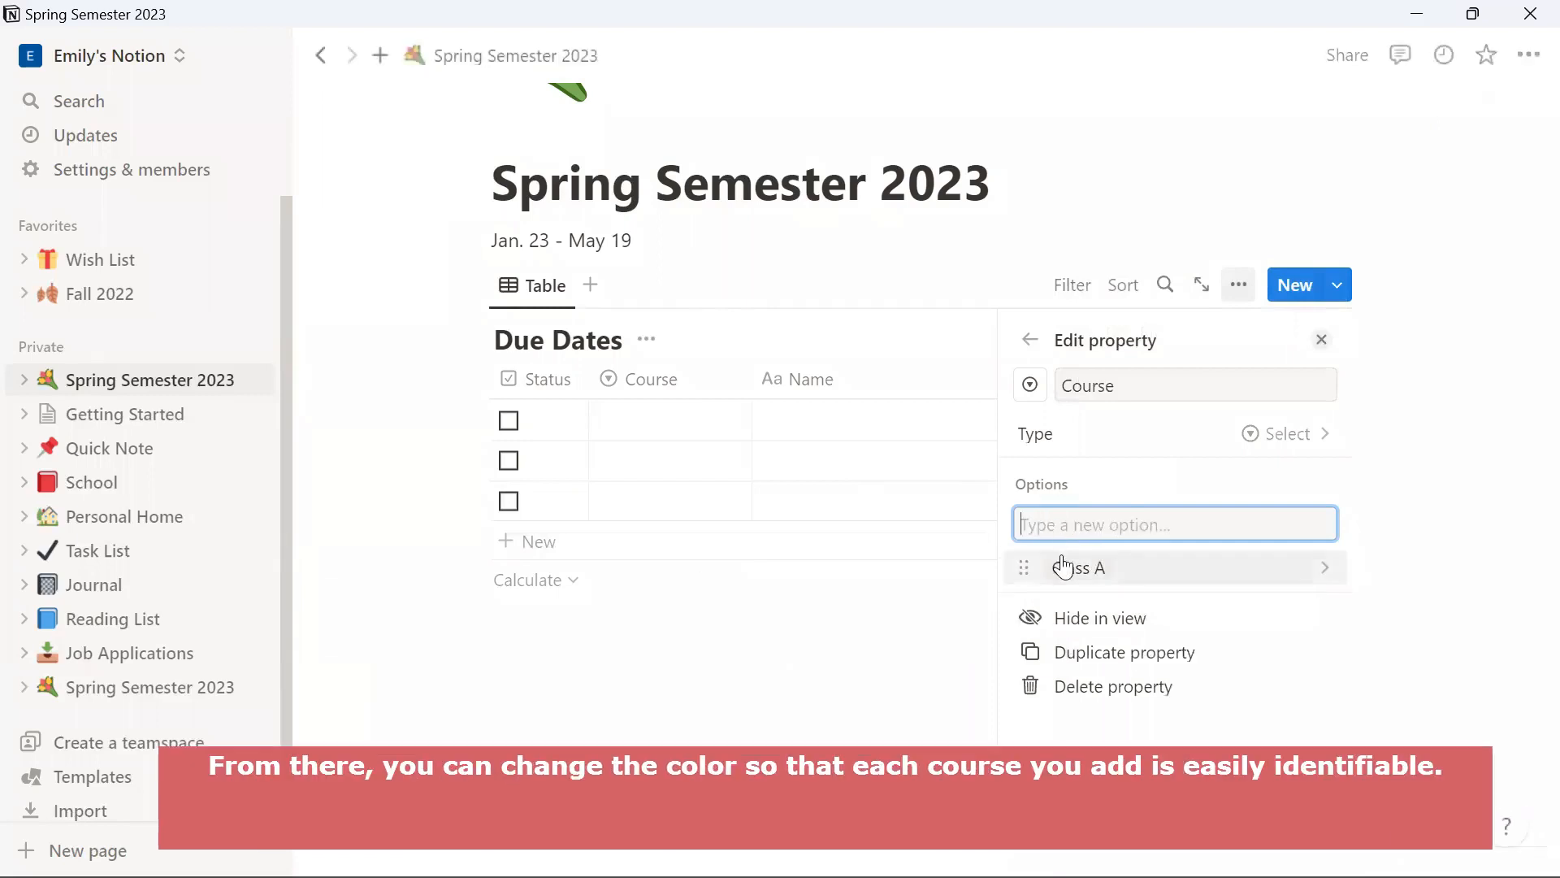
left_click(1061, 560)
left_click(1134, 528)
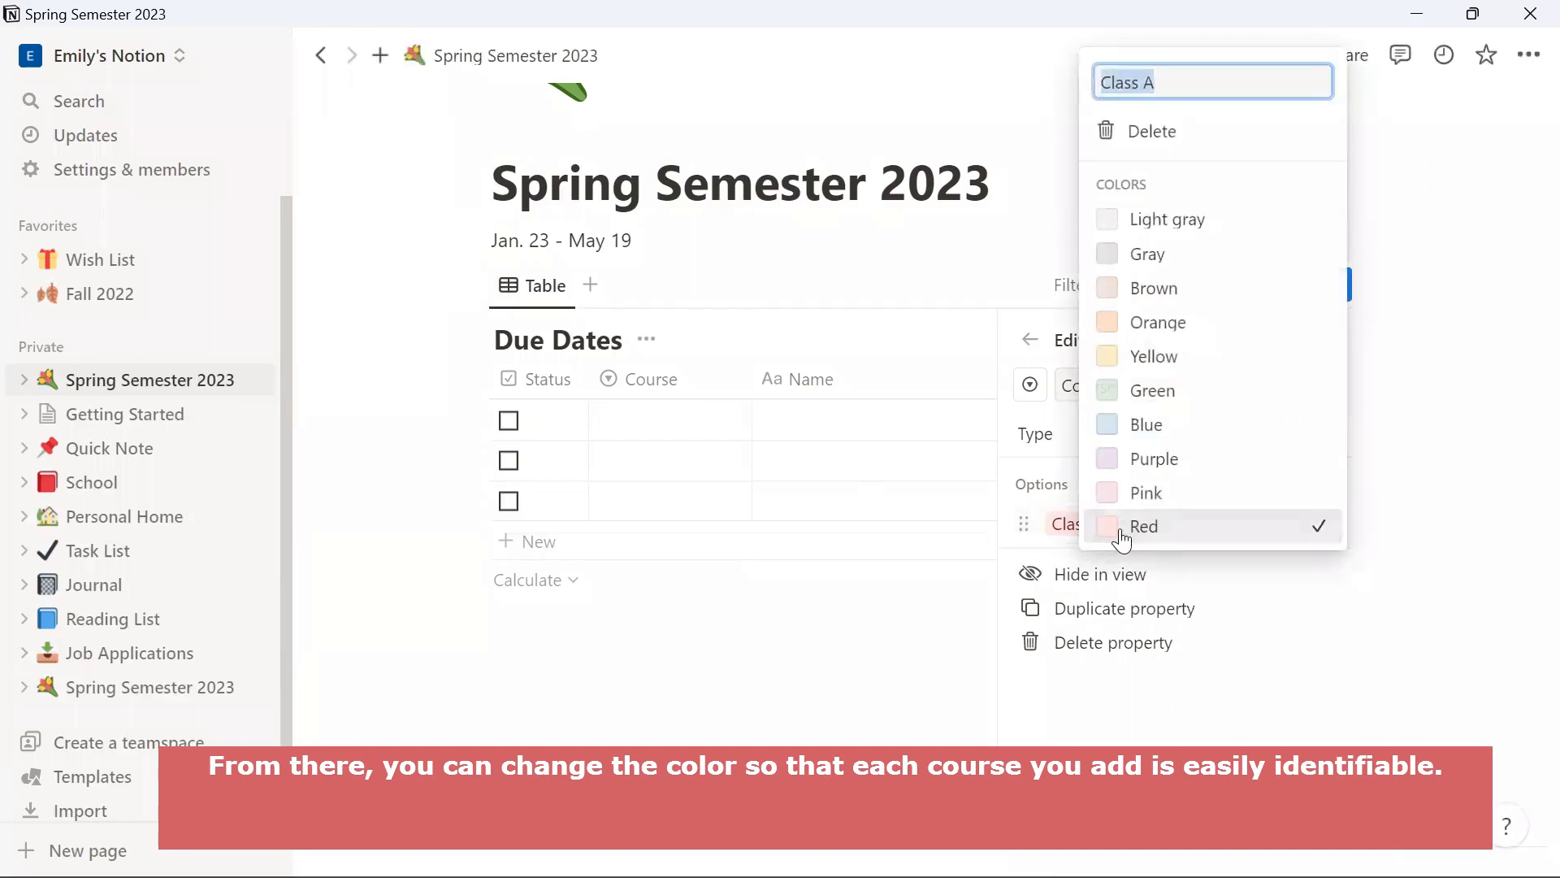
left_click(953, 606)
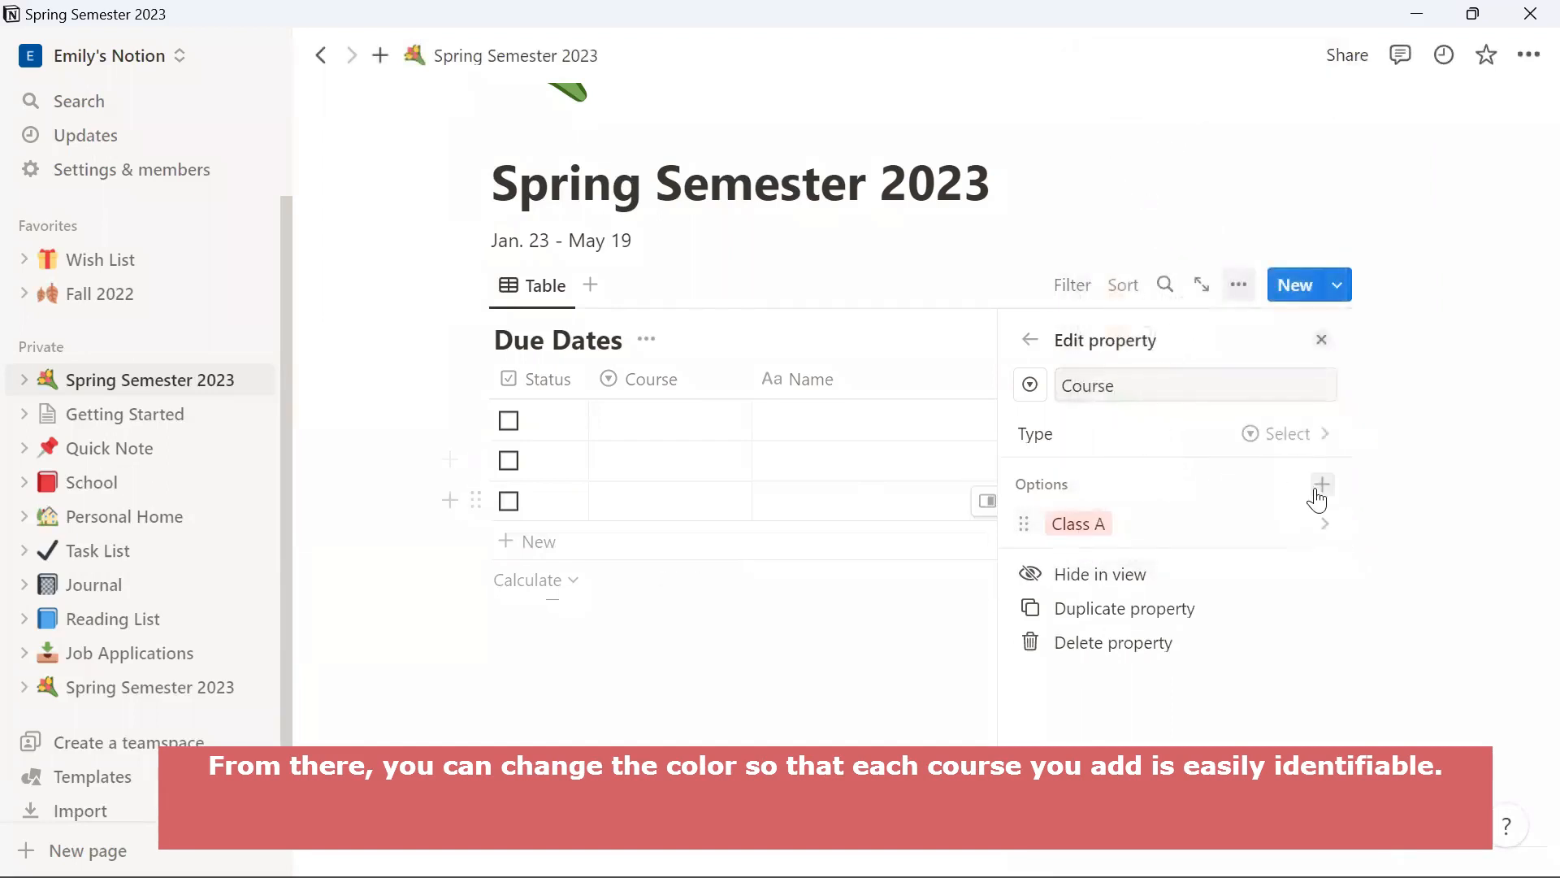
- Add the options "Class B" and "Class C" to the Course property and close its settings
left_click(1321, 485)
type("C")
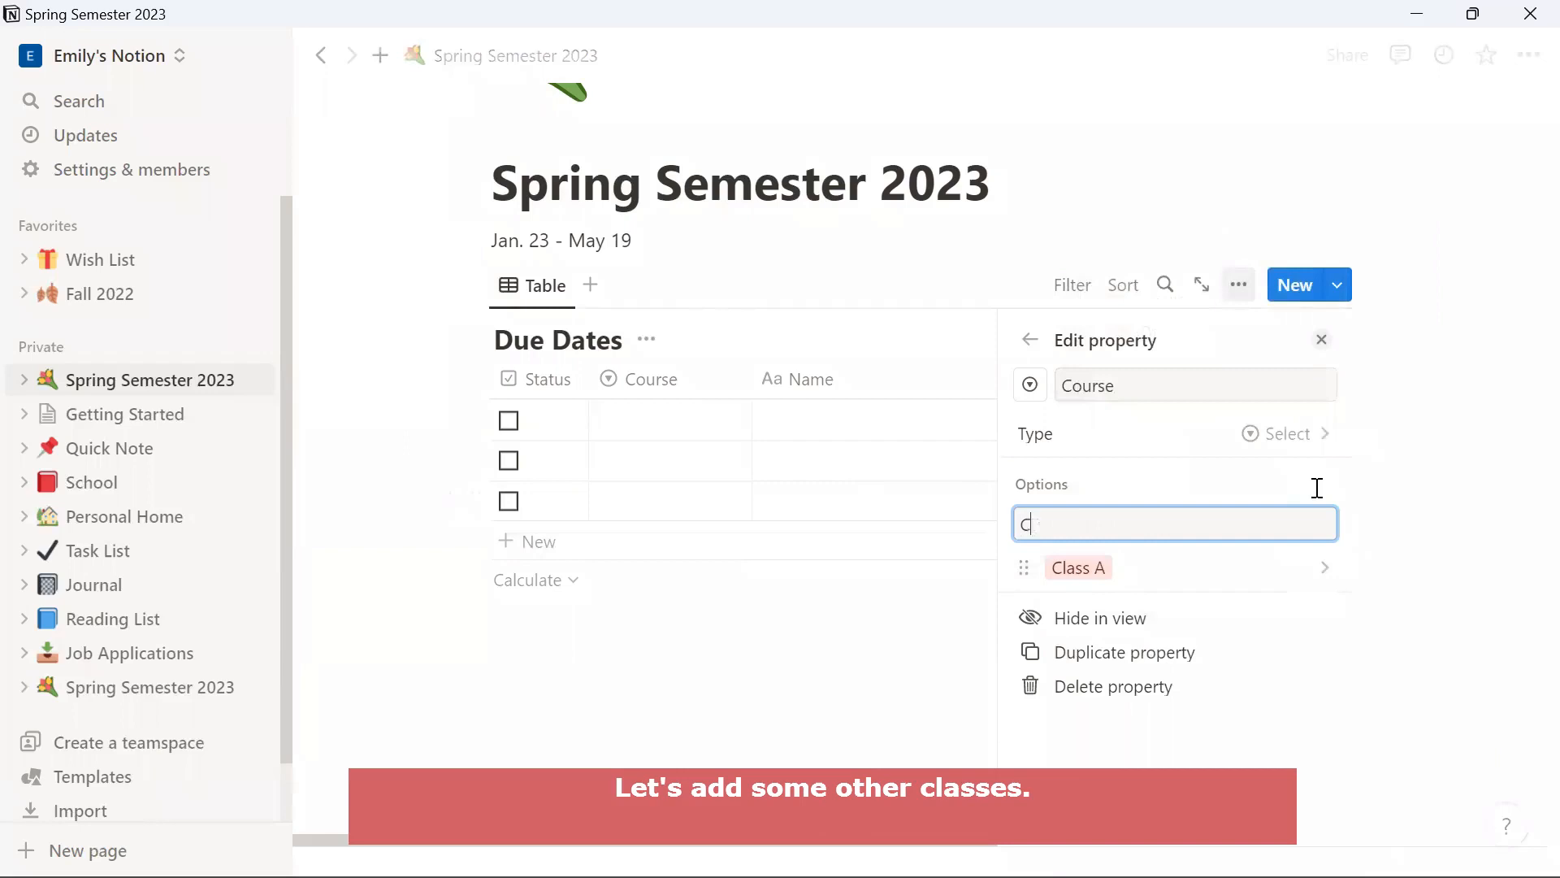
type("lass B")
key("Return")
type("Cl")
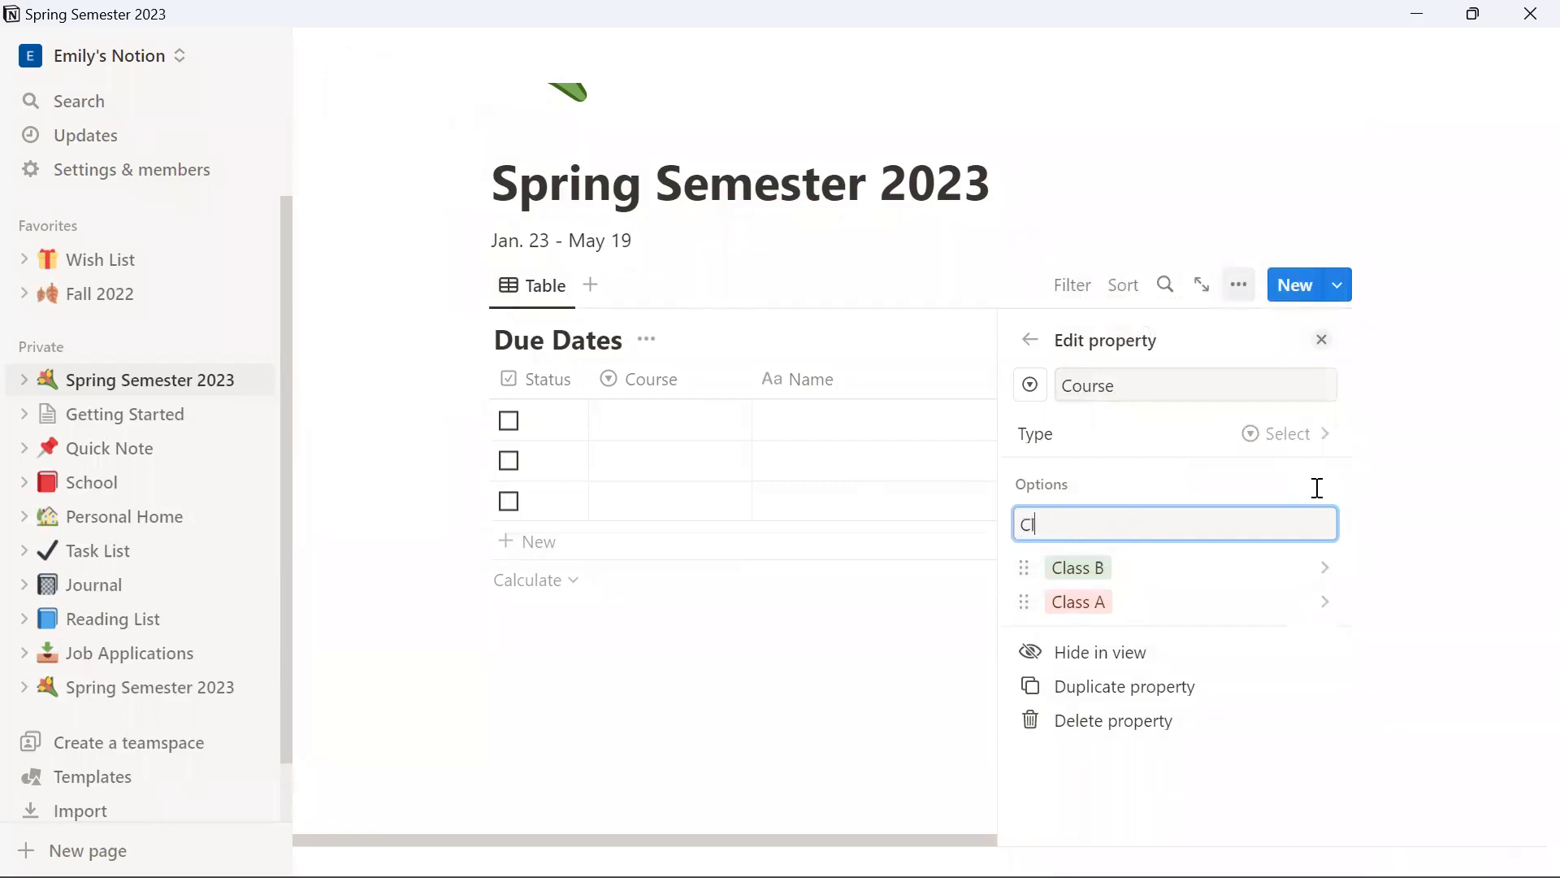
key("Return")
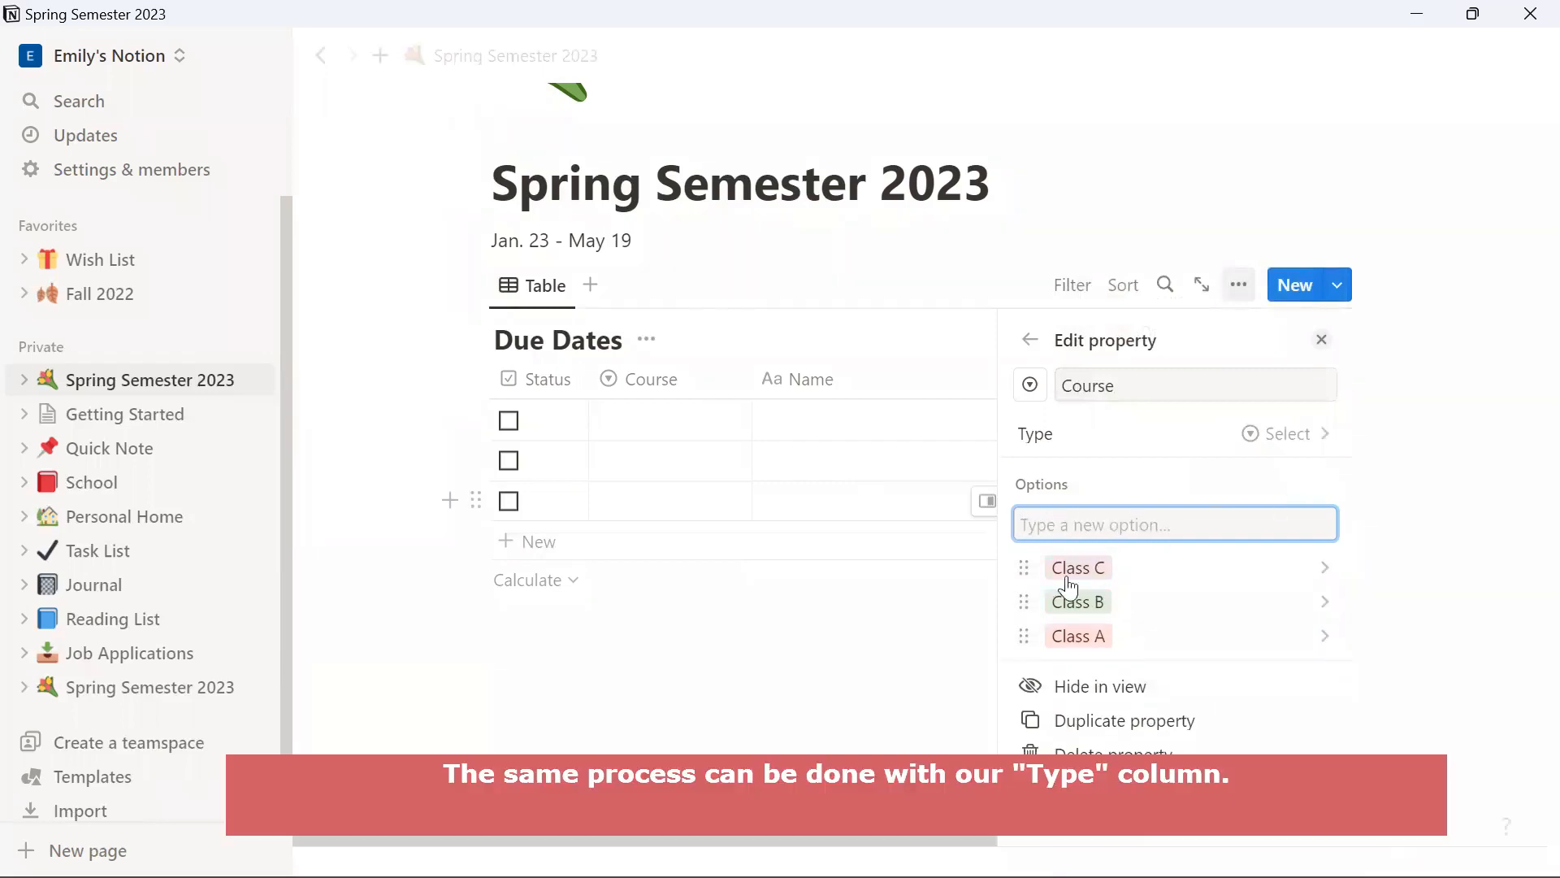
left_click(879, 646)
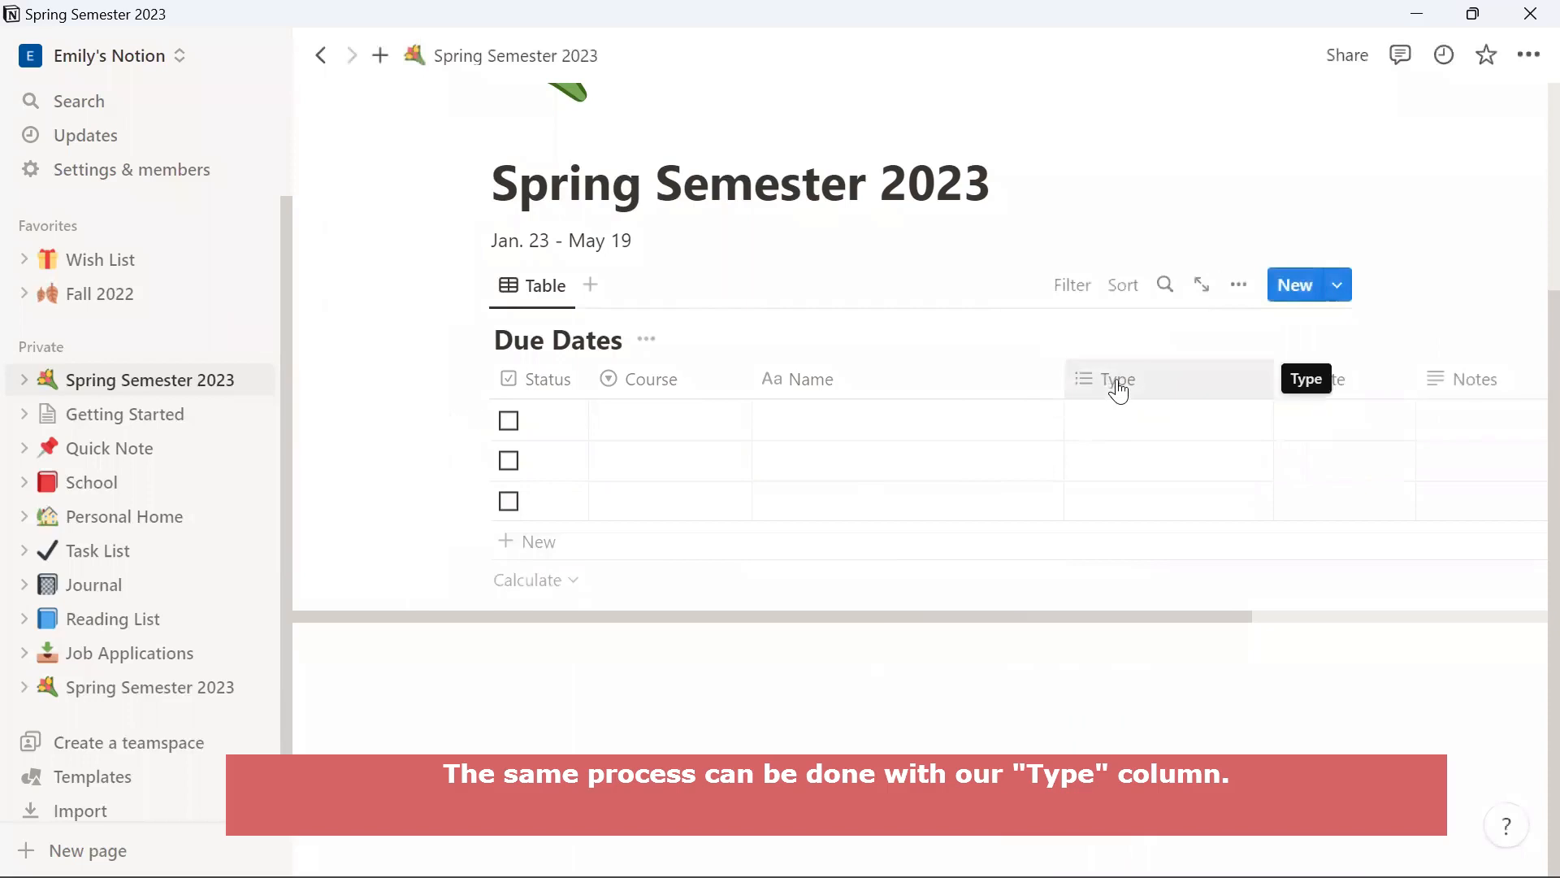
- Add the options "Homework", "Quiz" and "Test" to the Type property and close its settings
left_click(1116, 378)
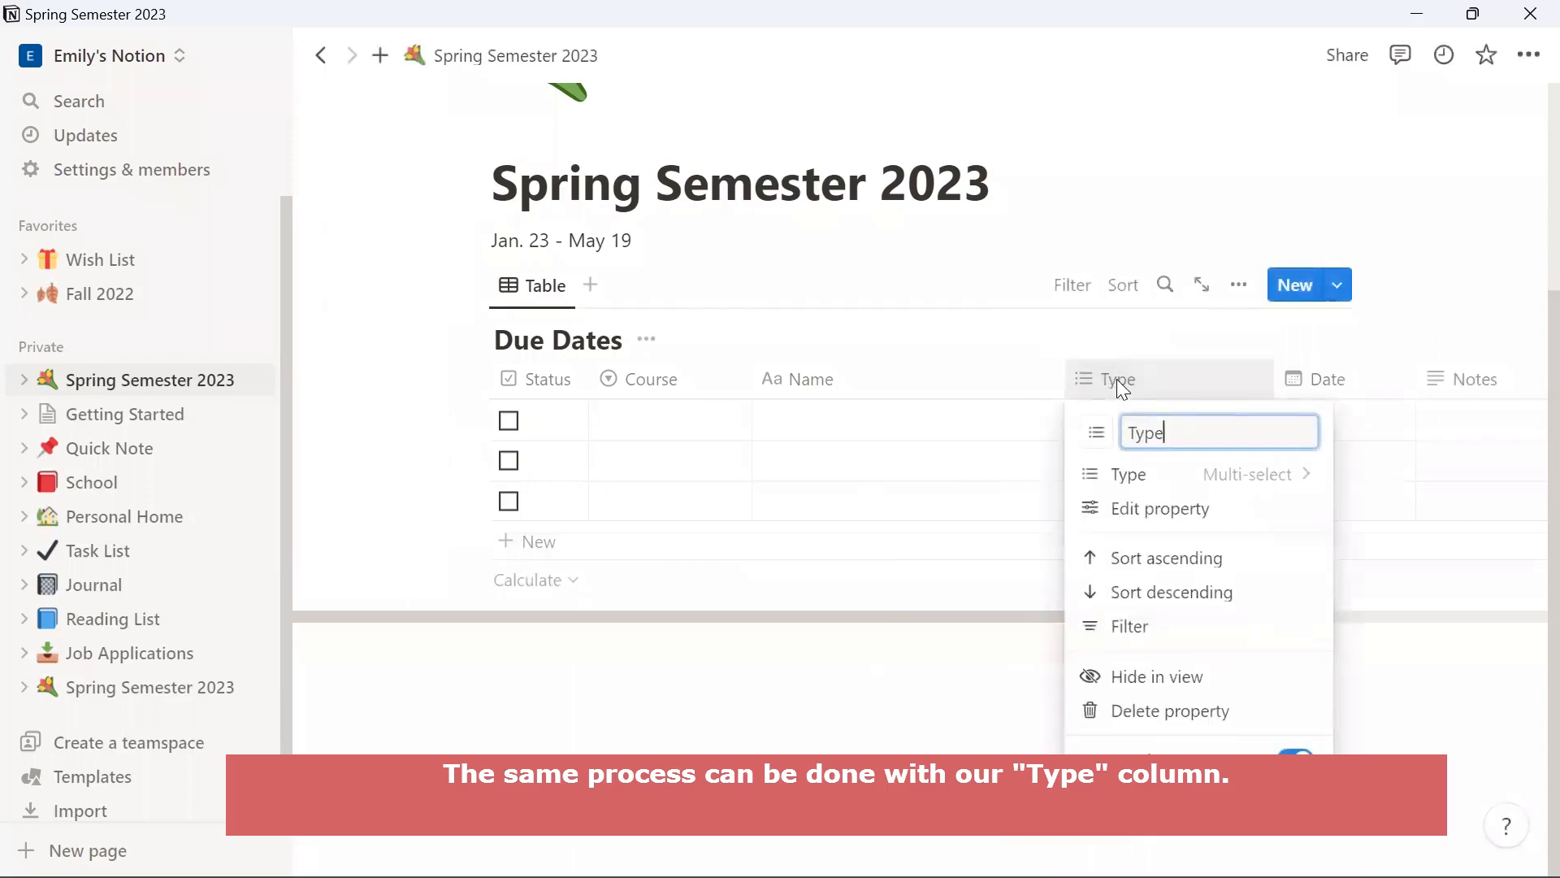
left_click(1121, 505)
left_click(1118, 534)
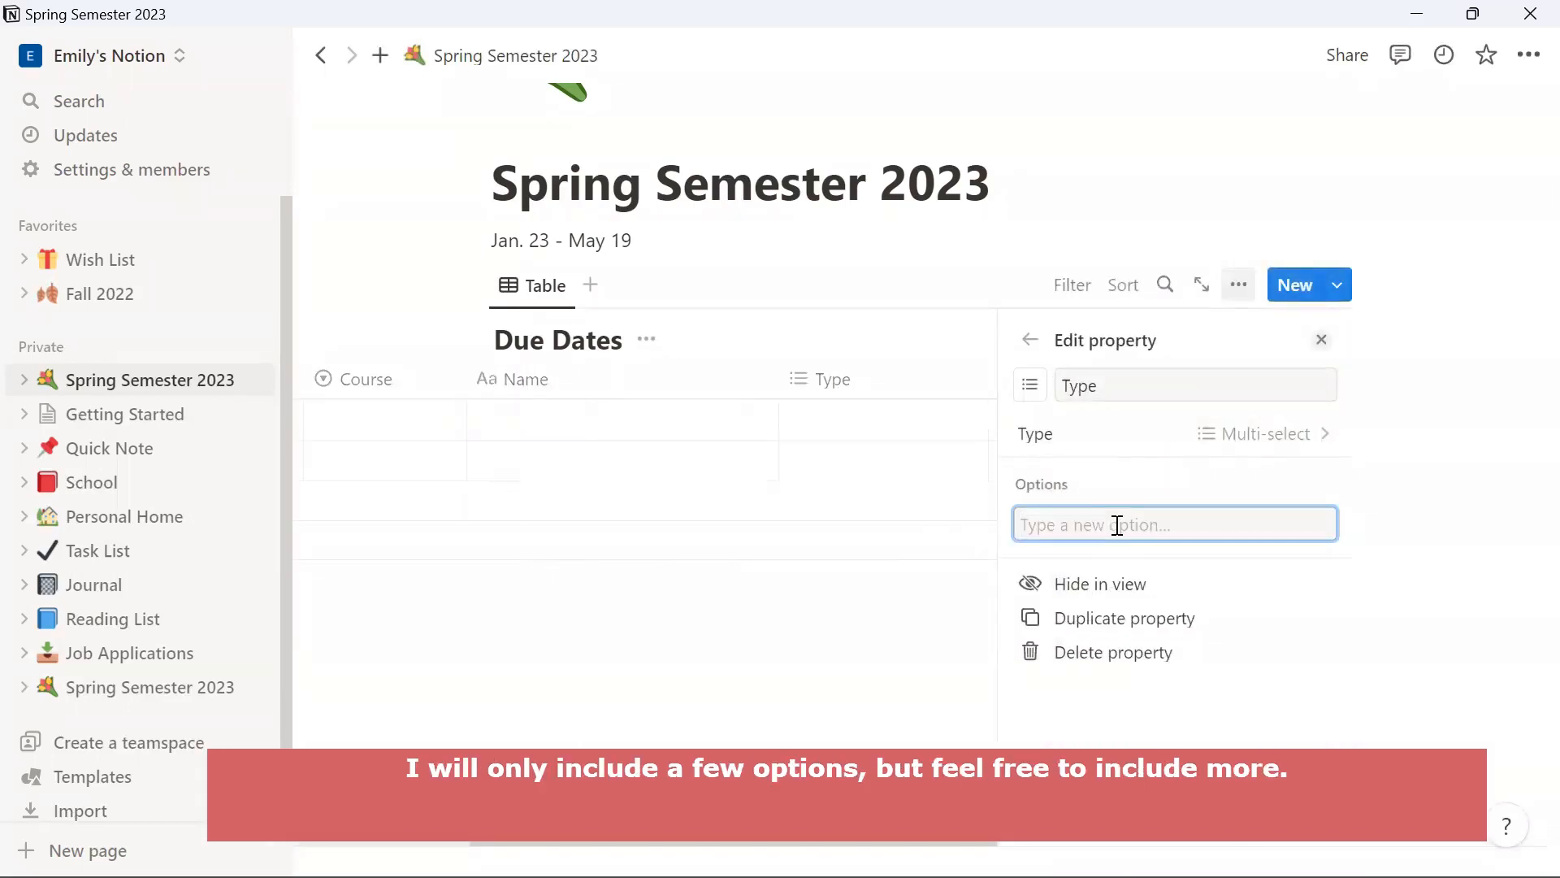
type("Home")
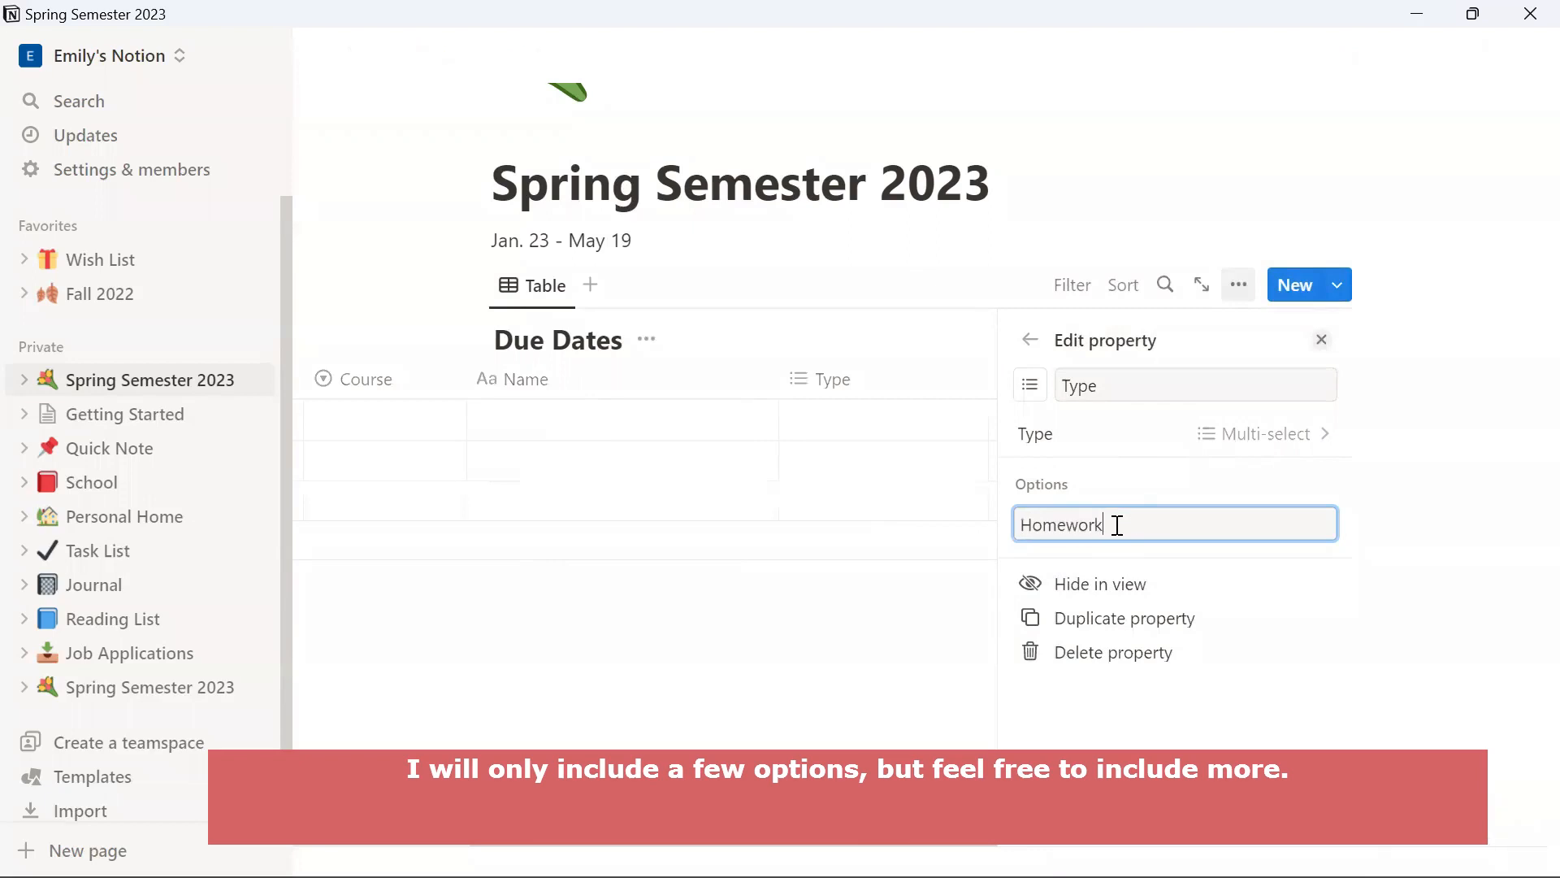
type("work")
key("Return")
type("Quiz")
key("Return")
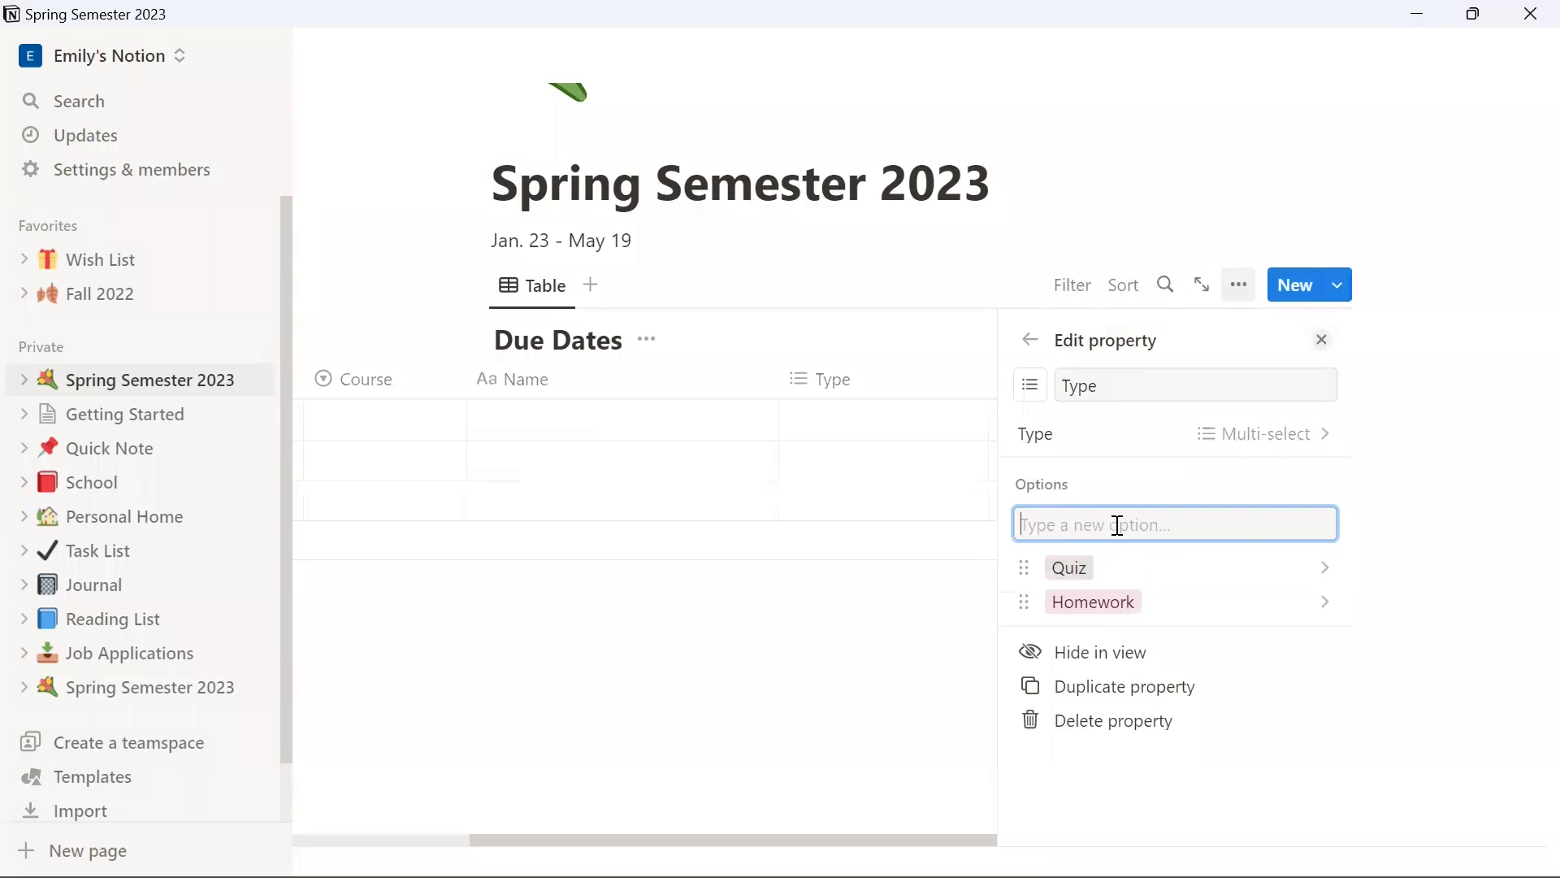
type("Test")
key("Return")
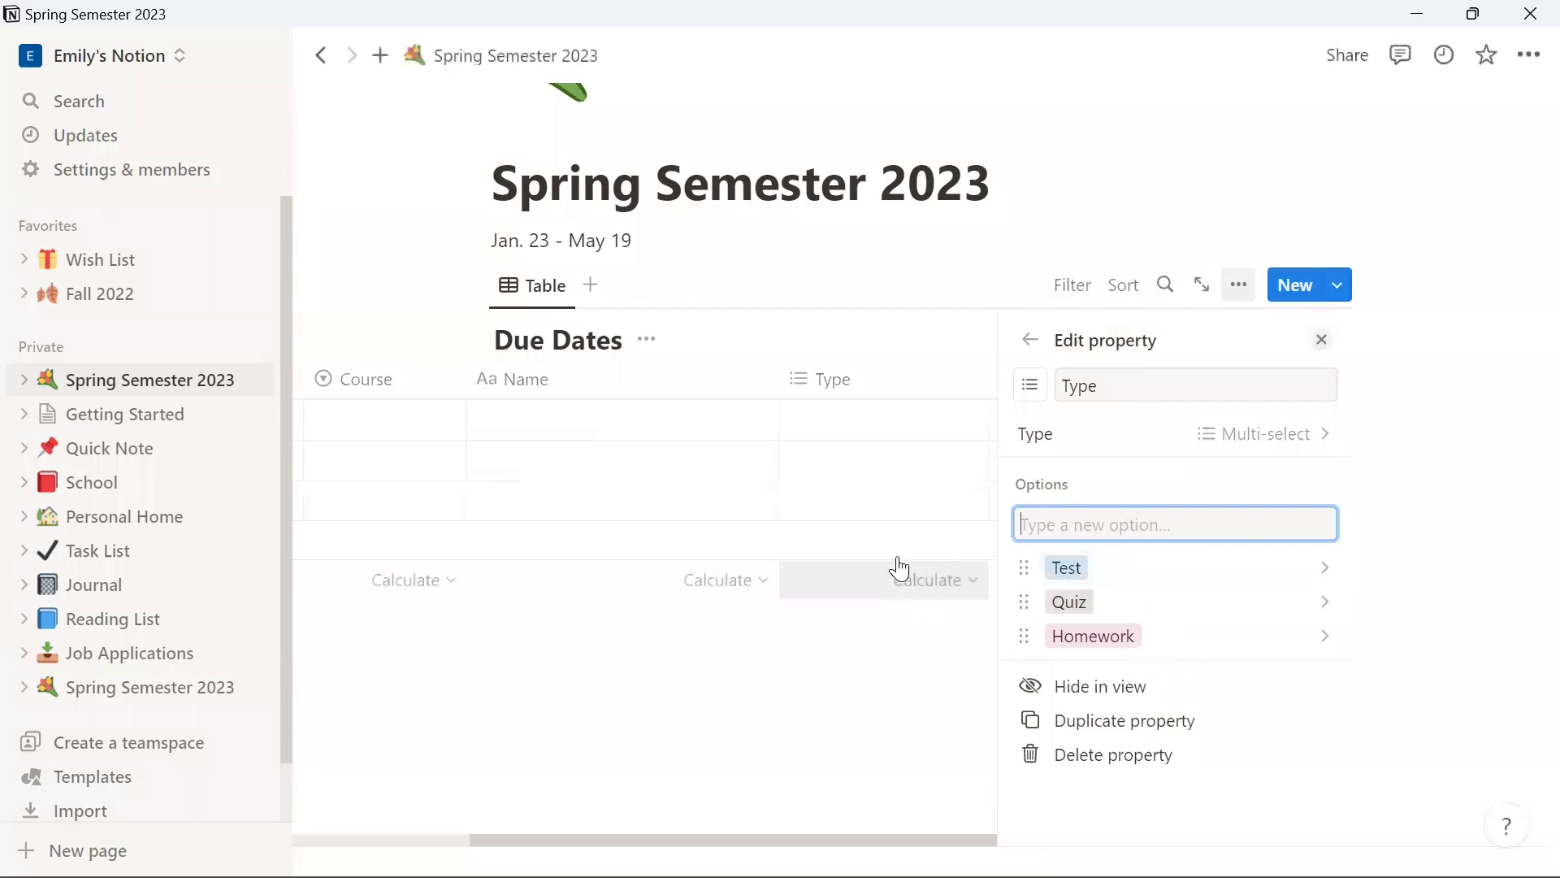
left_click(780, 654)
- Fill the first Due Dates row with course Class A, name "Homework #1", type Homework and date January 31, 2023
scroll(668, 498, "left", 3)
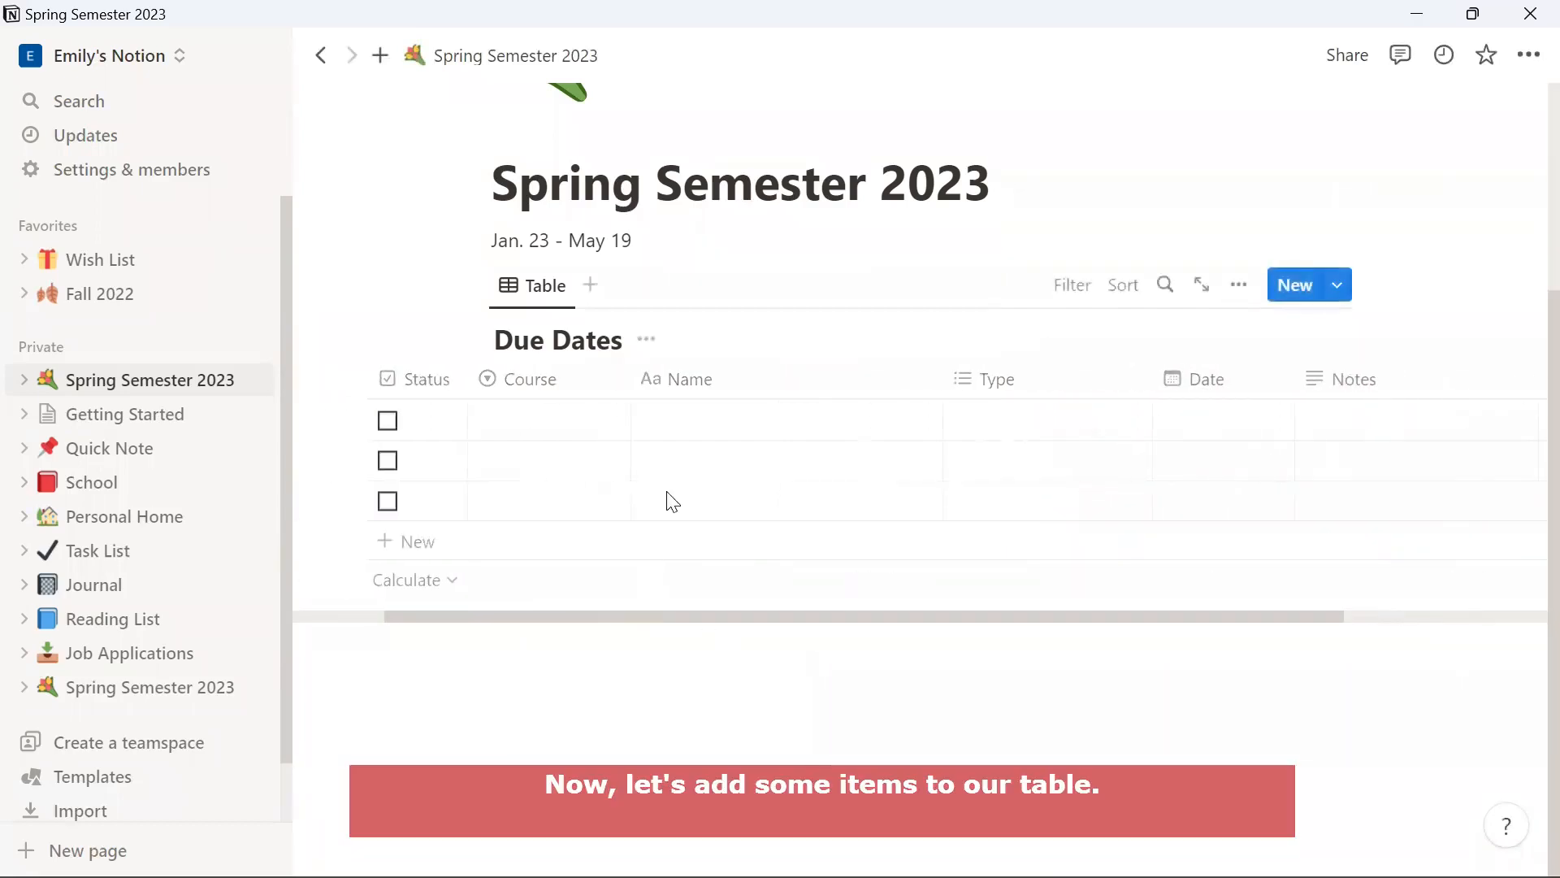
left_click(585, 422)
left_click(588, 573)
left_click(707, 414)
type("Ho")
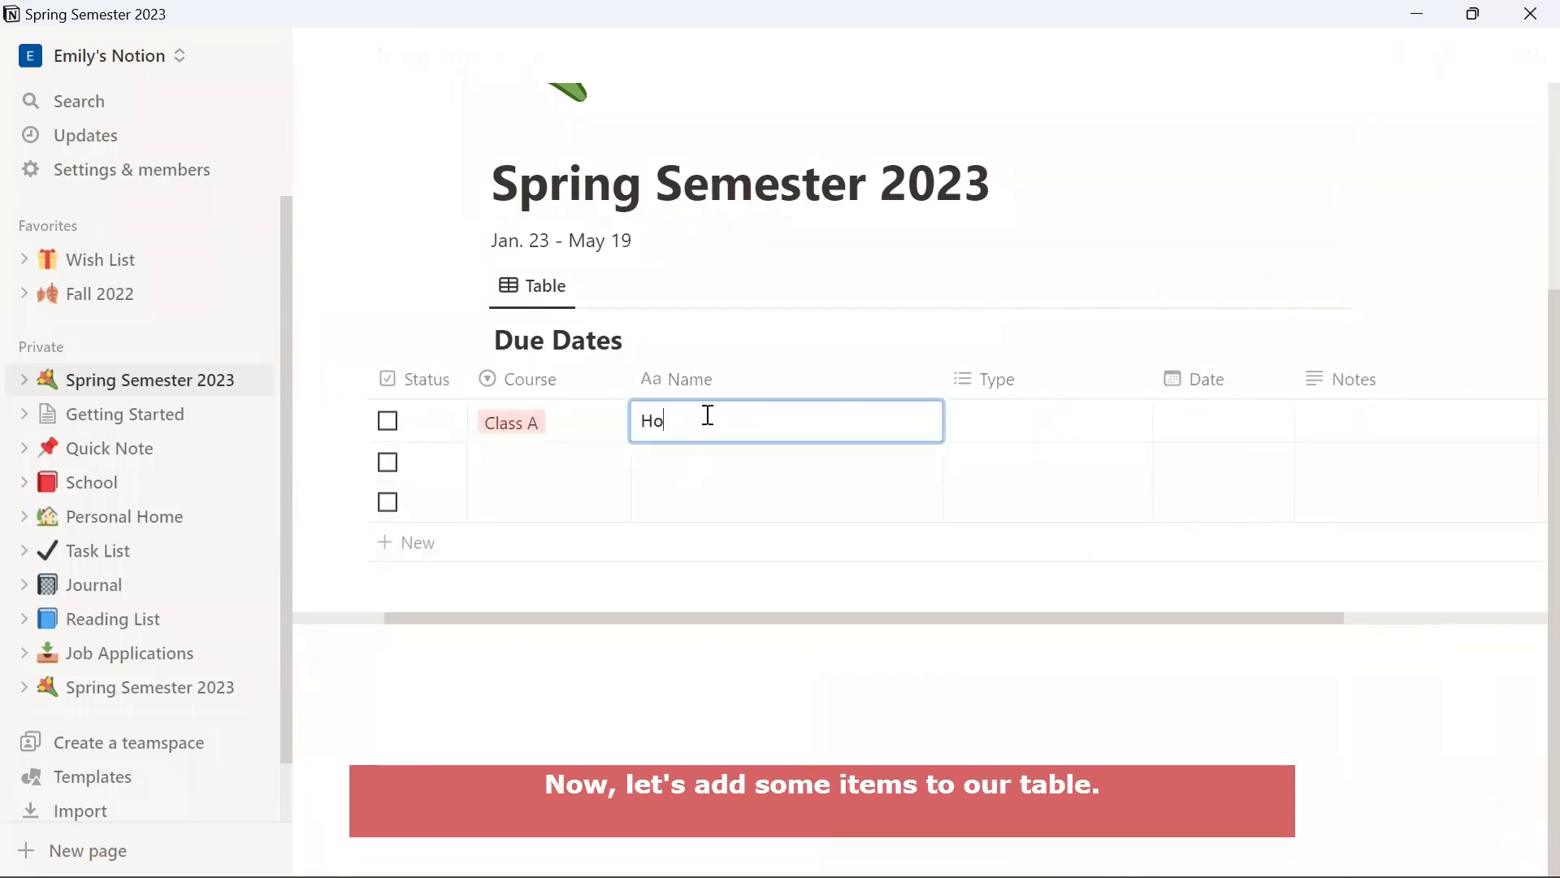
left_click(992, 424)
left_click(1038, 568)
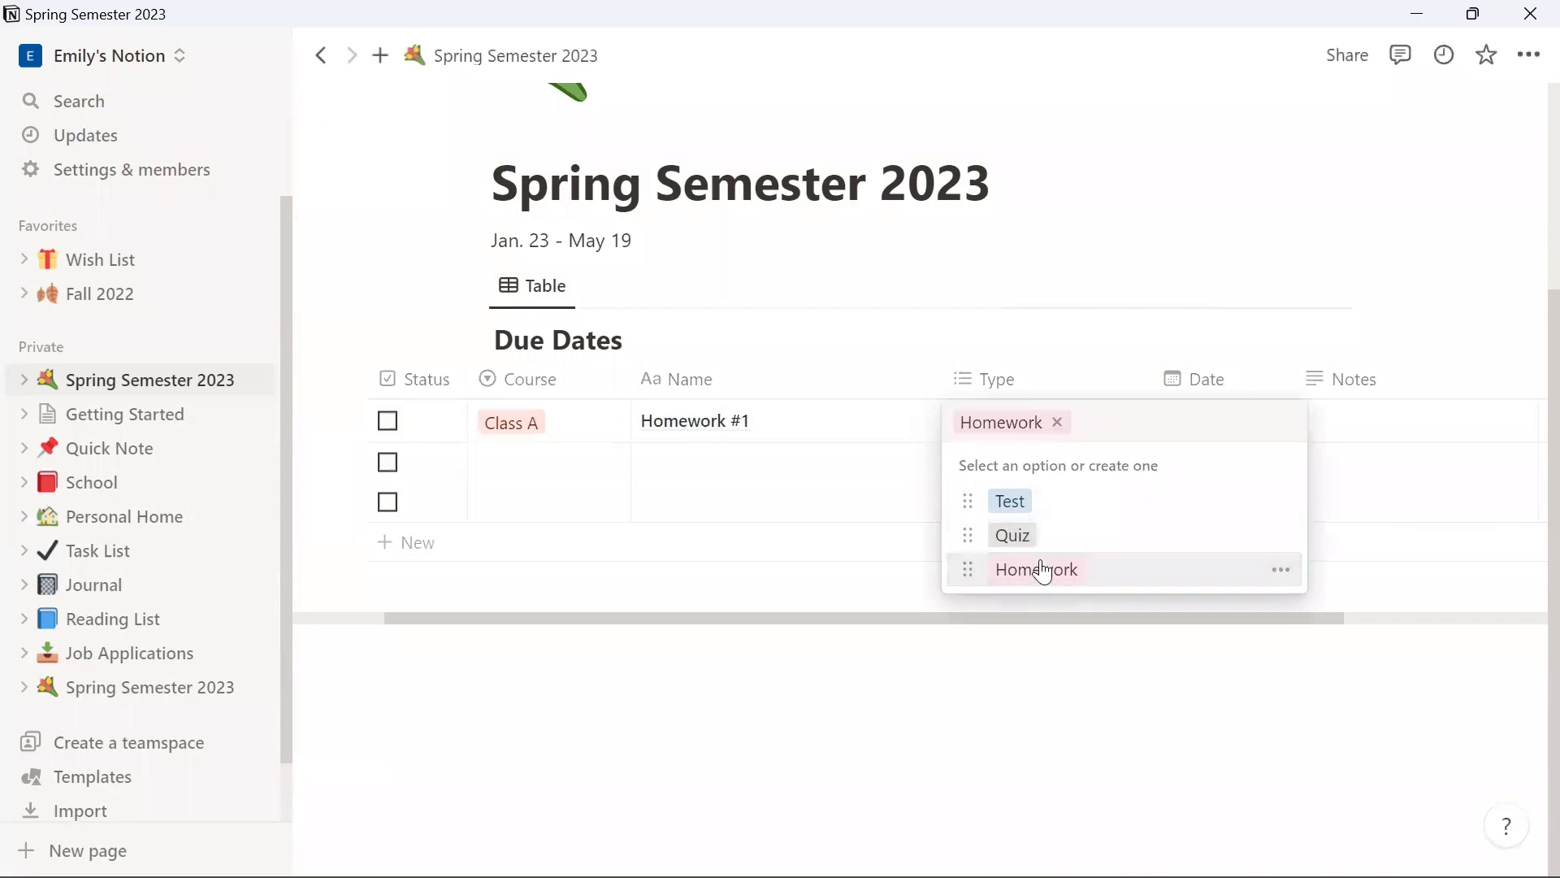
key("Escape")
left_click(1204, 425)
left_click(1277, 510)
key("Escape")
- Fill the second Due Dates row with course Class B, name "Quiz #1", type Quiz and date February 7, 2023
left_click(613, 486)
left_click(568, 599)
left_click(707, 482)
type("Quiz #1")
left_click(988, 499)
left_click(1014, 598)
left_click(1243, 487)
left_click(1278, 547)
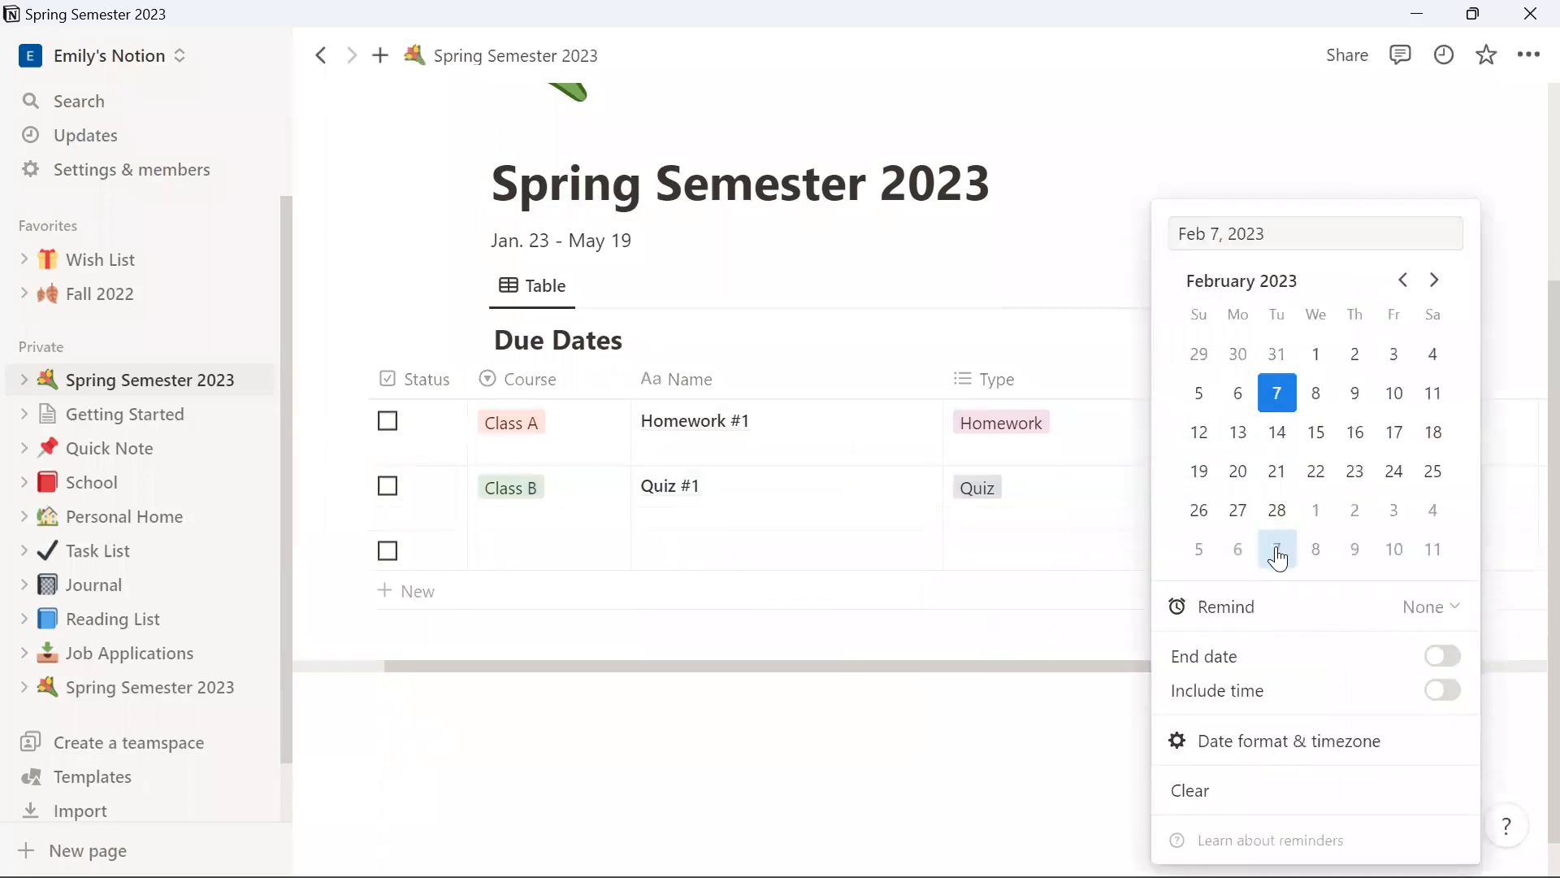
key("Escape")
- Fill the third Due Dates row with course Class C, name "Test #1", type Test and date February 14, 2023
left_click(560, 547)
left_click(547, 630)
left_click(682, 550)
type("Test #1")
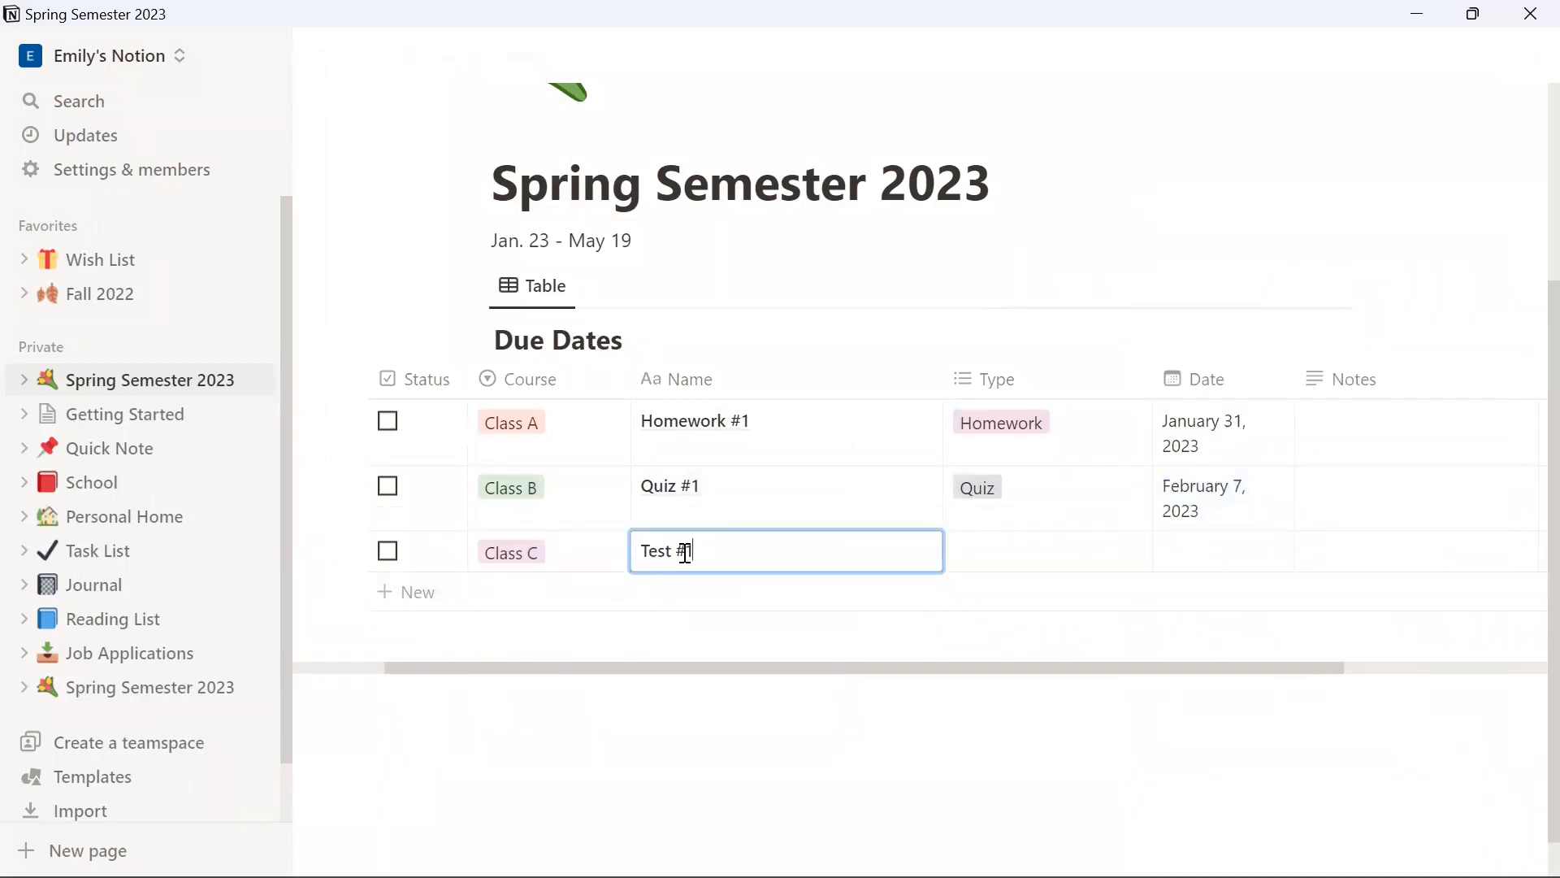
left_click(986, 557)
left_click(1028, 642)
left_click(1198, 546)
left_click(1431, 289)
left_click(1278, 432)
key("Escape")
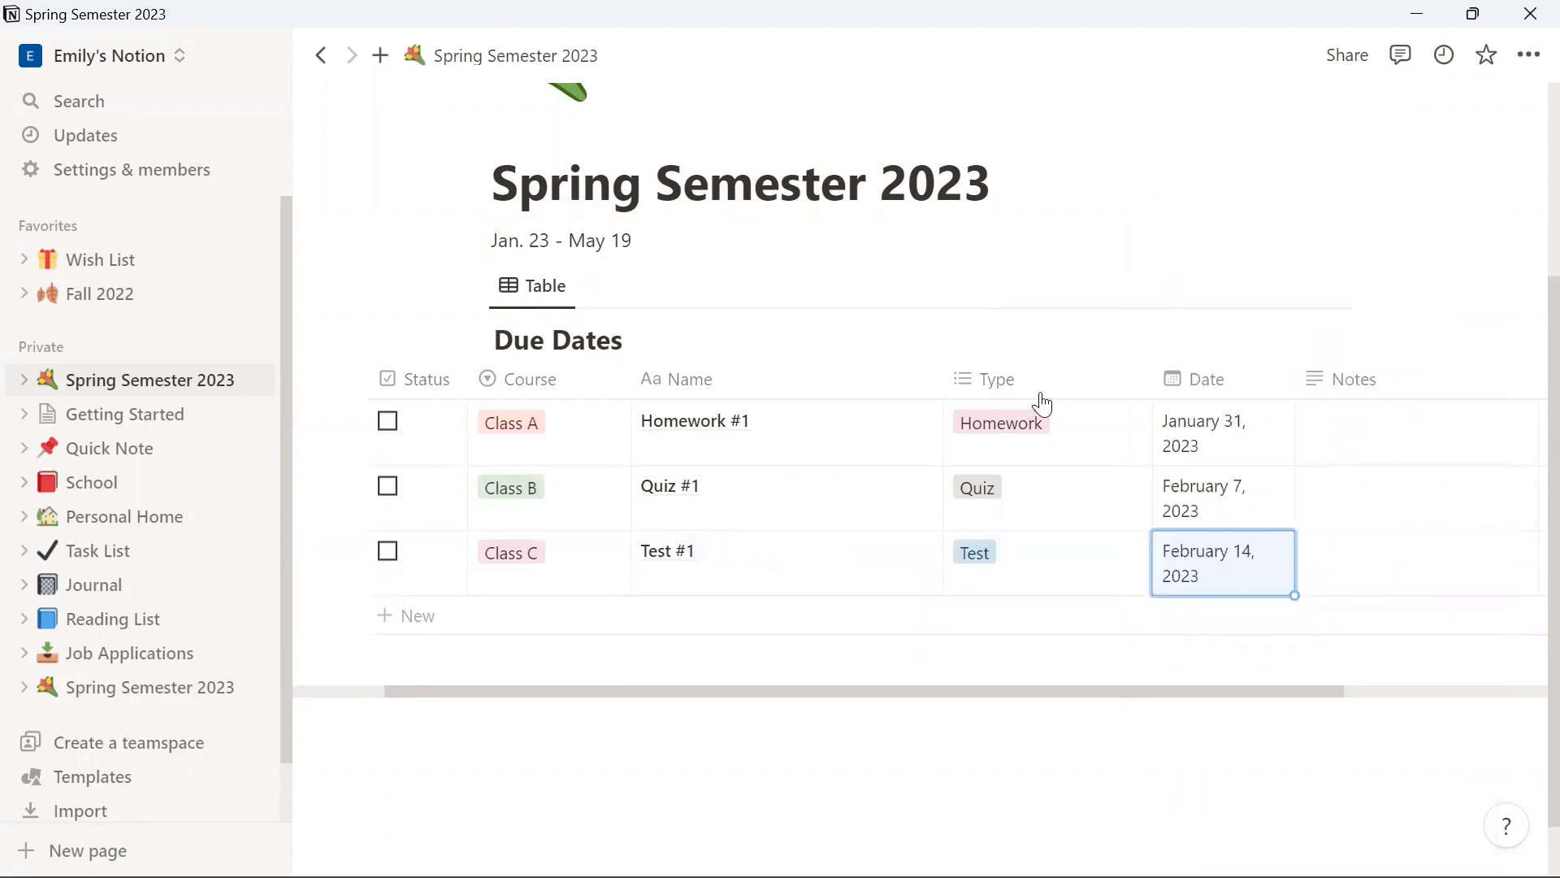
left_click(1357, 443)
key("Escape")
key("Escape")
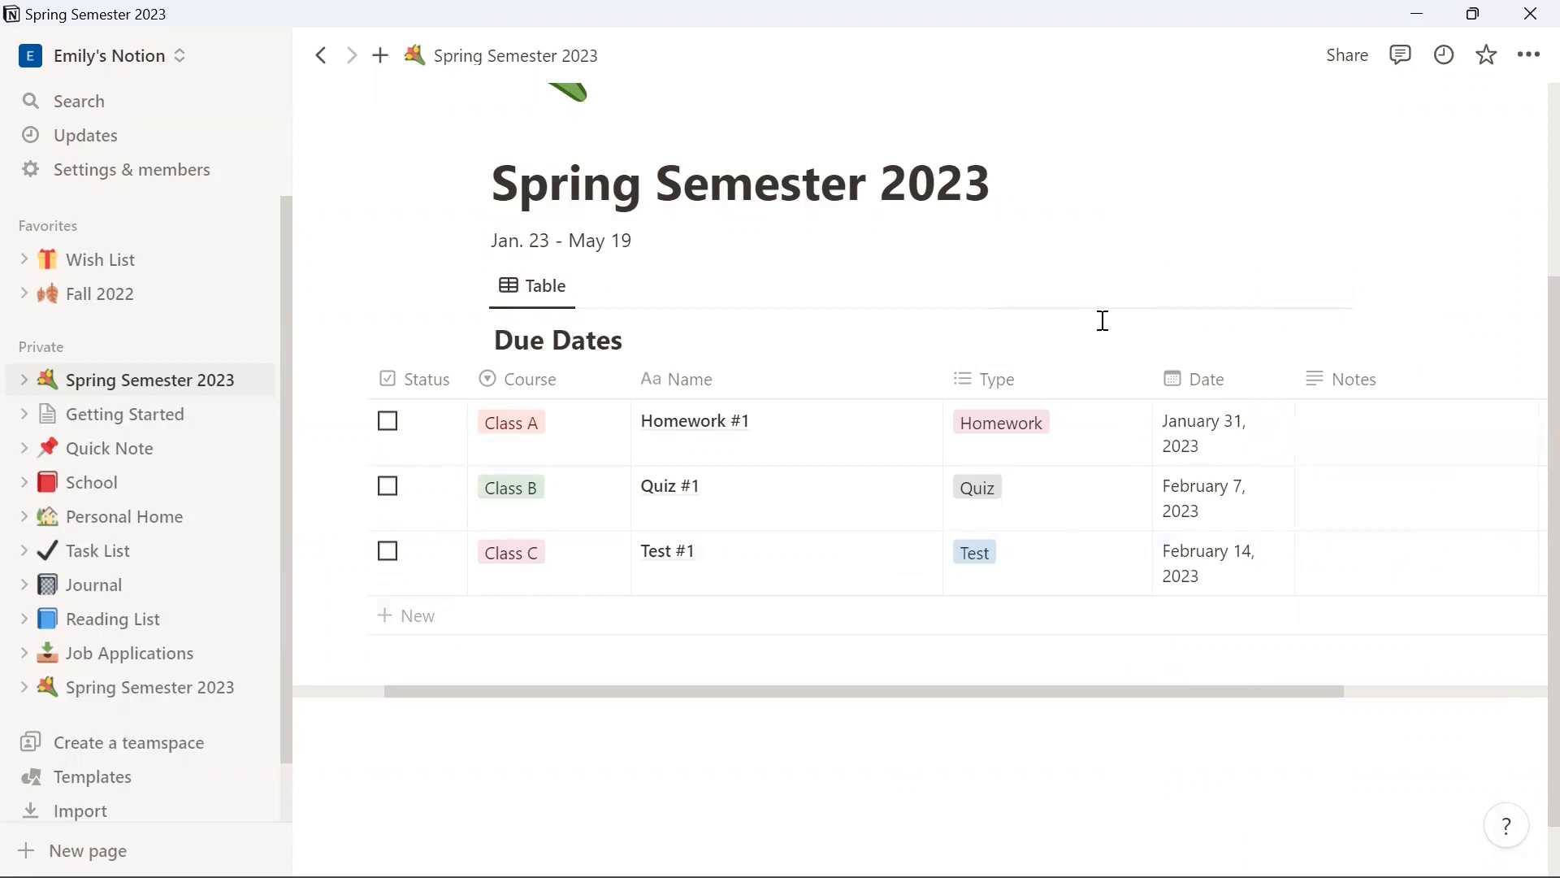
- Enter the notes "On chapters 1-3." for Quiz #1 and "Multiple choice and short answer." for Test #1
left_click(1343, 509)
type("On chapters 1-3.")
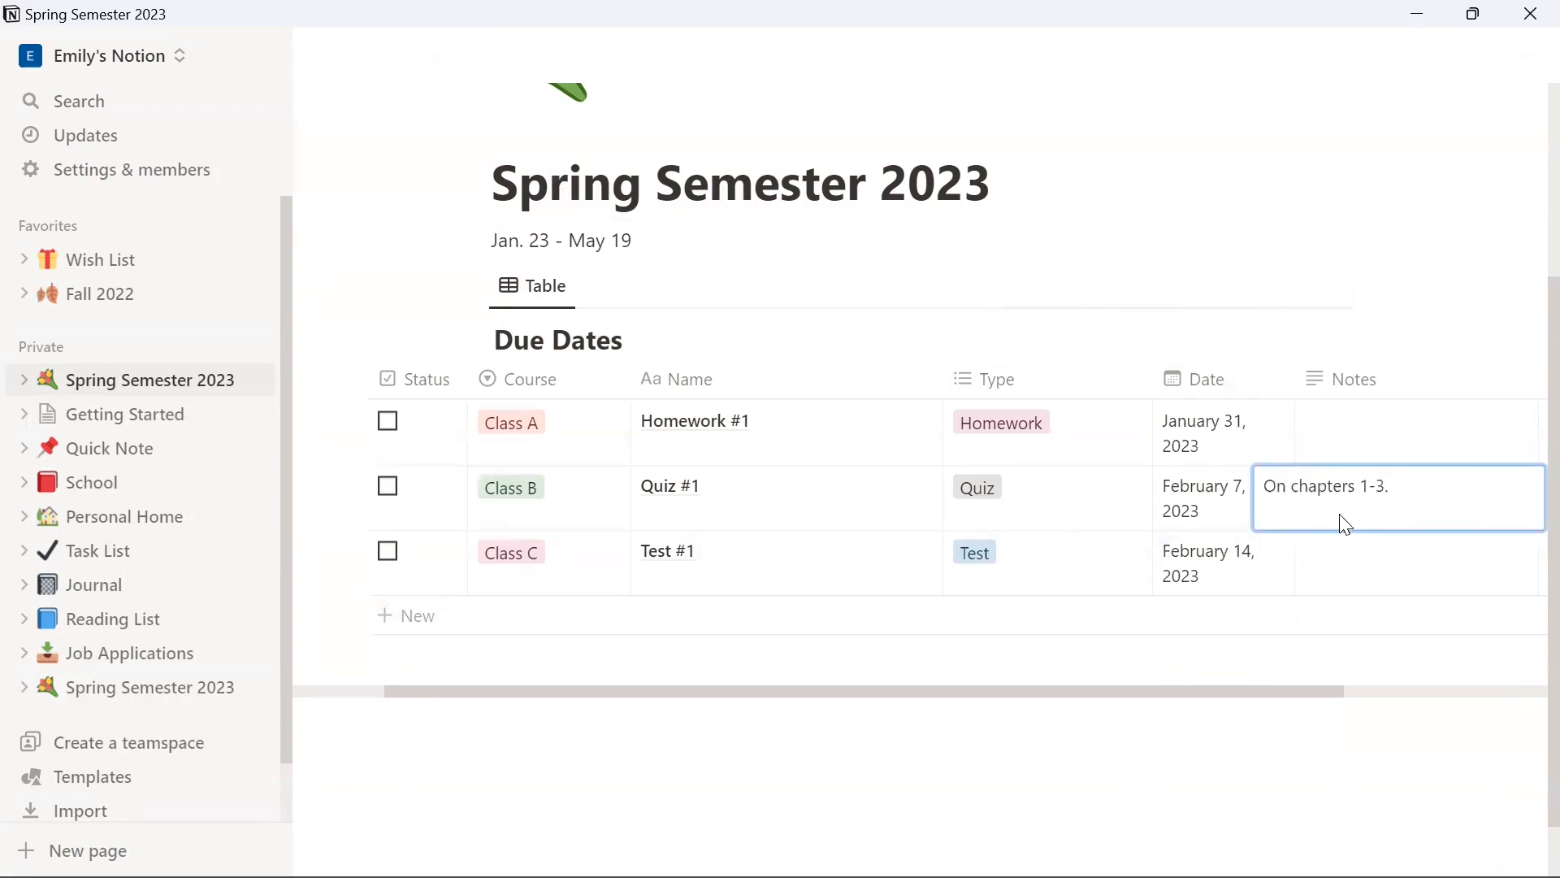
left_click(1340, 557)
type("Multiple choice and short answer.")
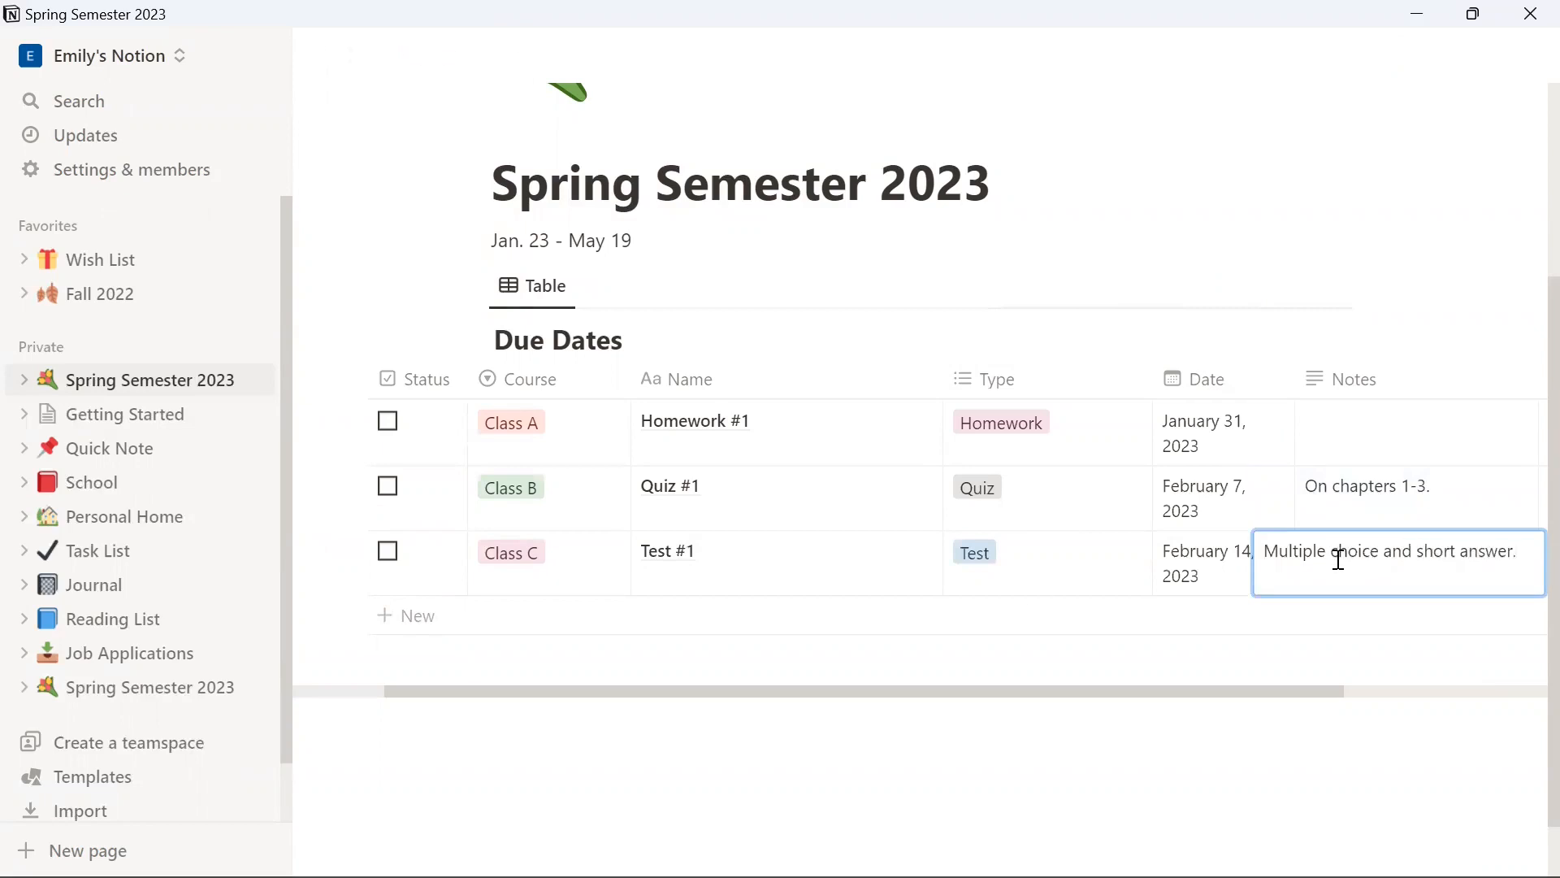
left_click(908, 716)
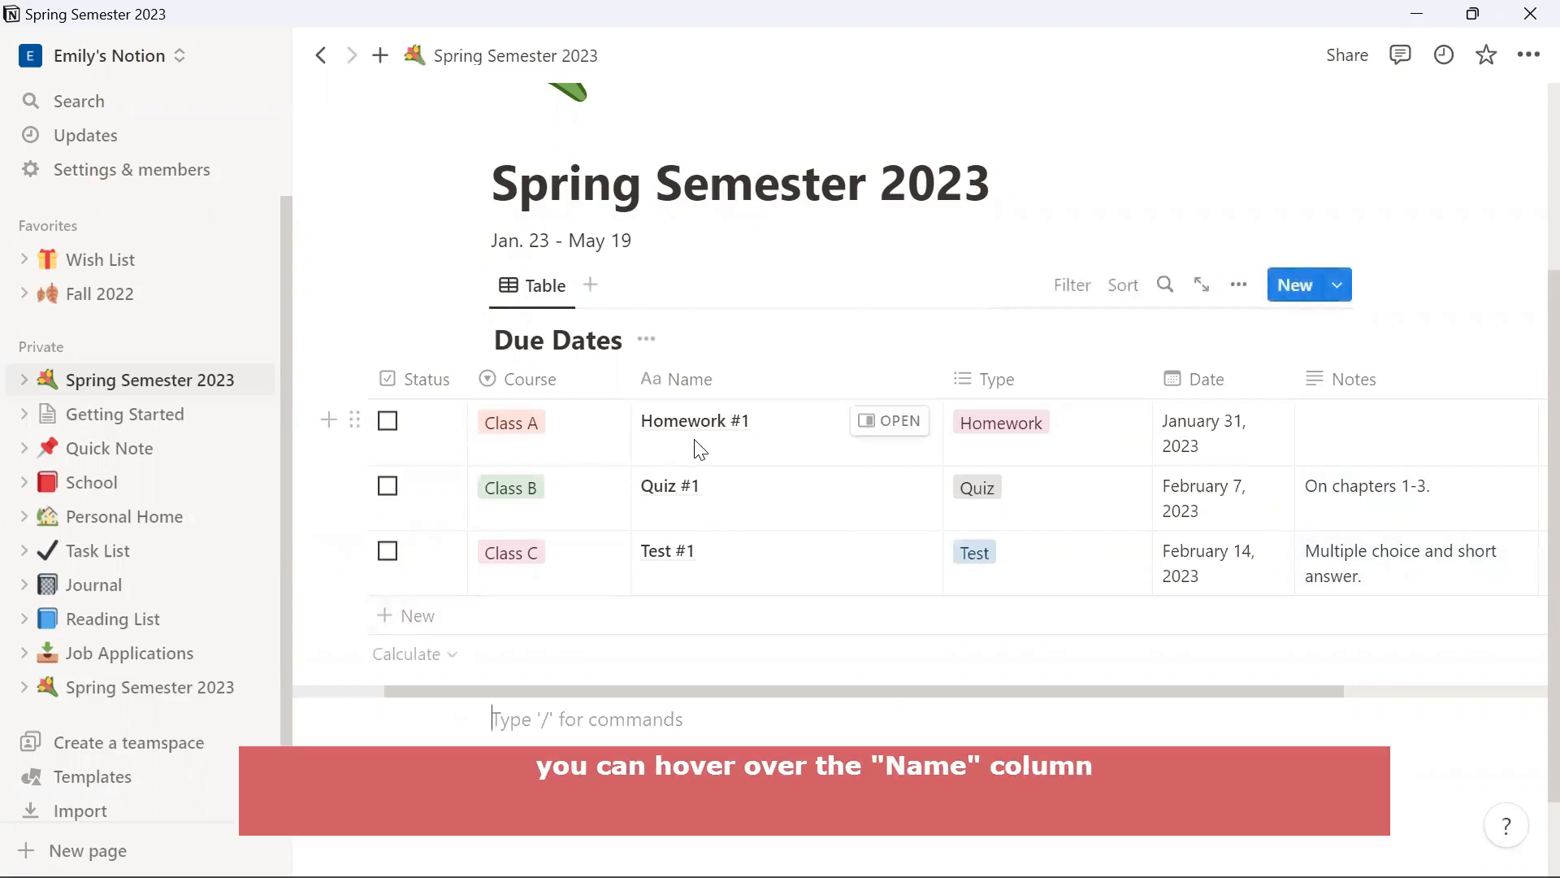
- Open the Homework #1 entry's page to view it and close it again
left_click(873, 421)
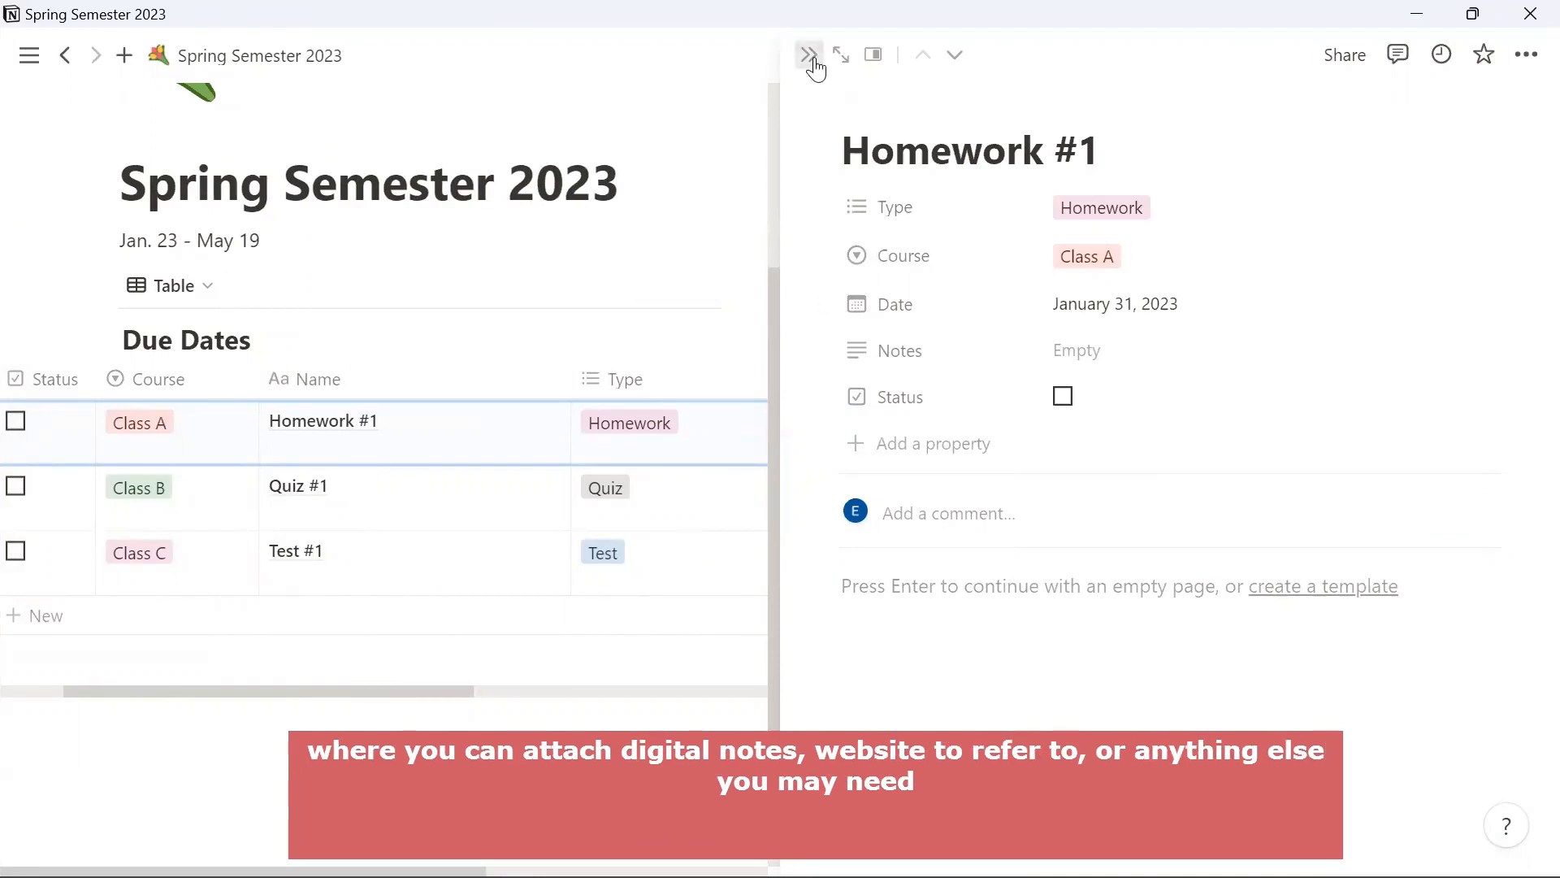
left_click(810, 55)
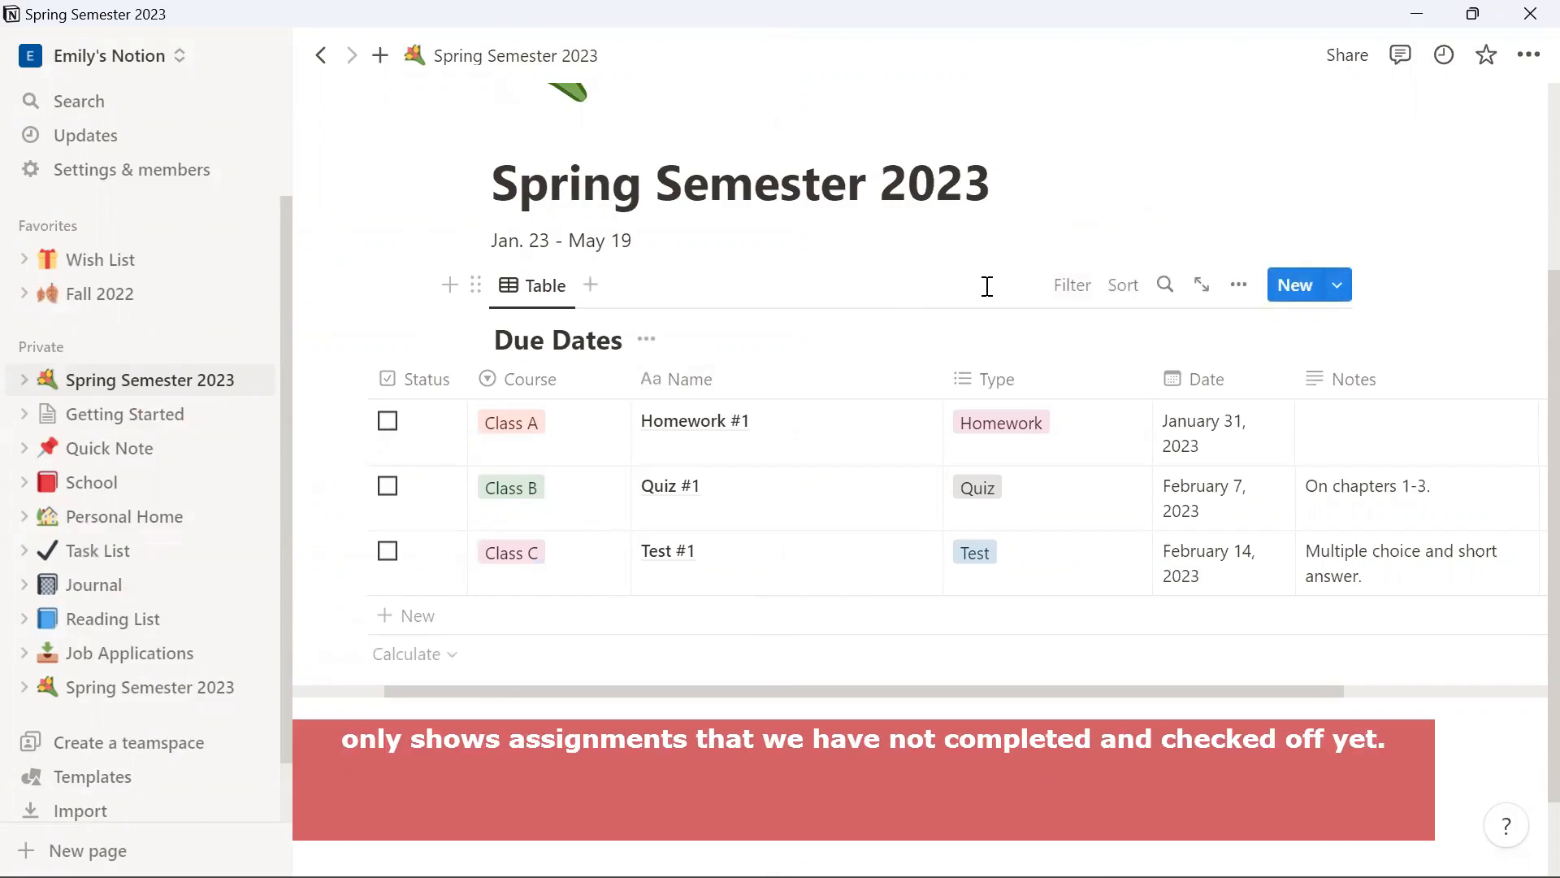
- Filter the Due Dates table to show only items whose Status is Unchecked
left_click(1063, 286)
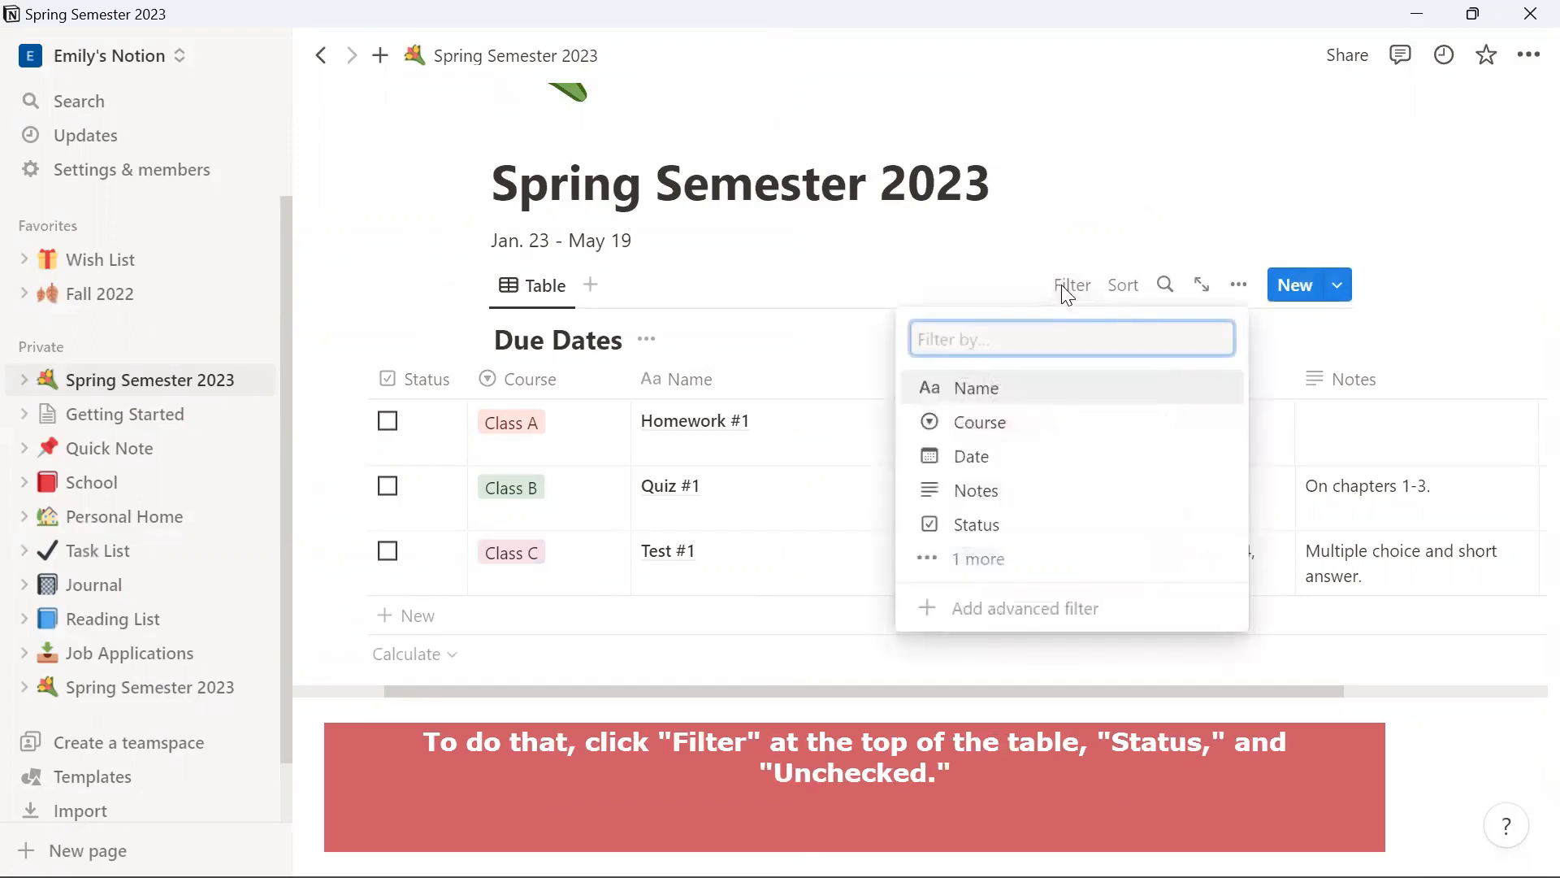
left_click(997, 520)
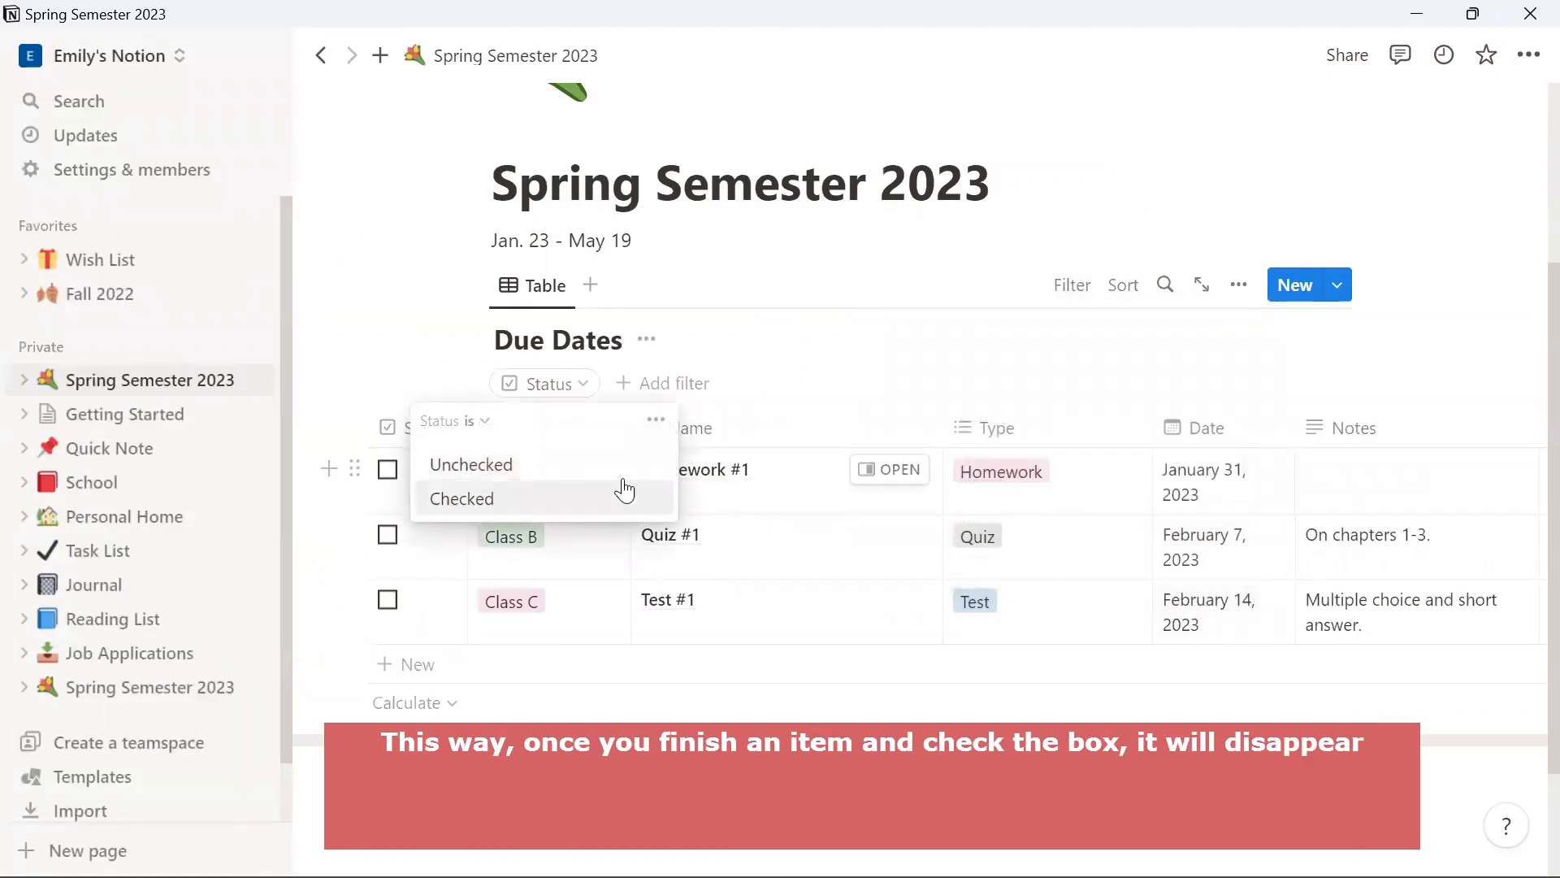
left_click(580, 479)
- Check off Homework #1 to try out the Status filter, and undo the change
left_click(389, 472)
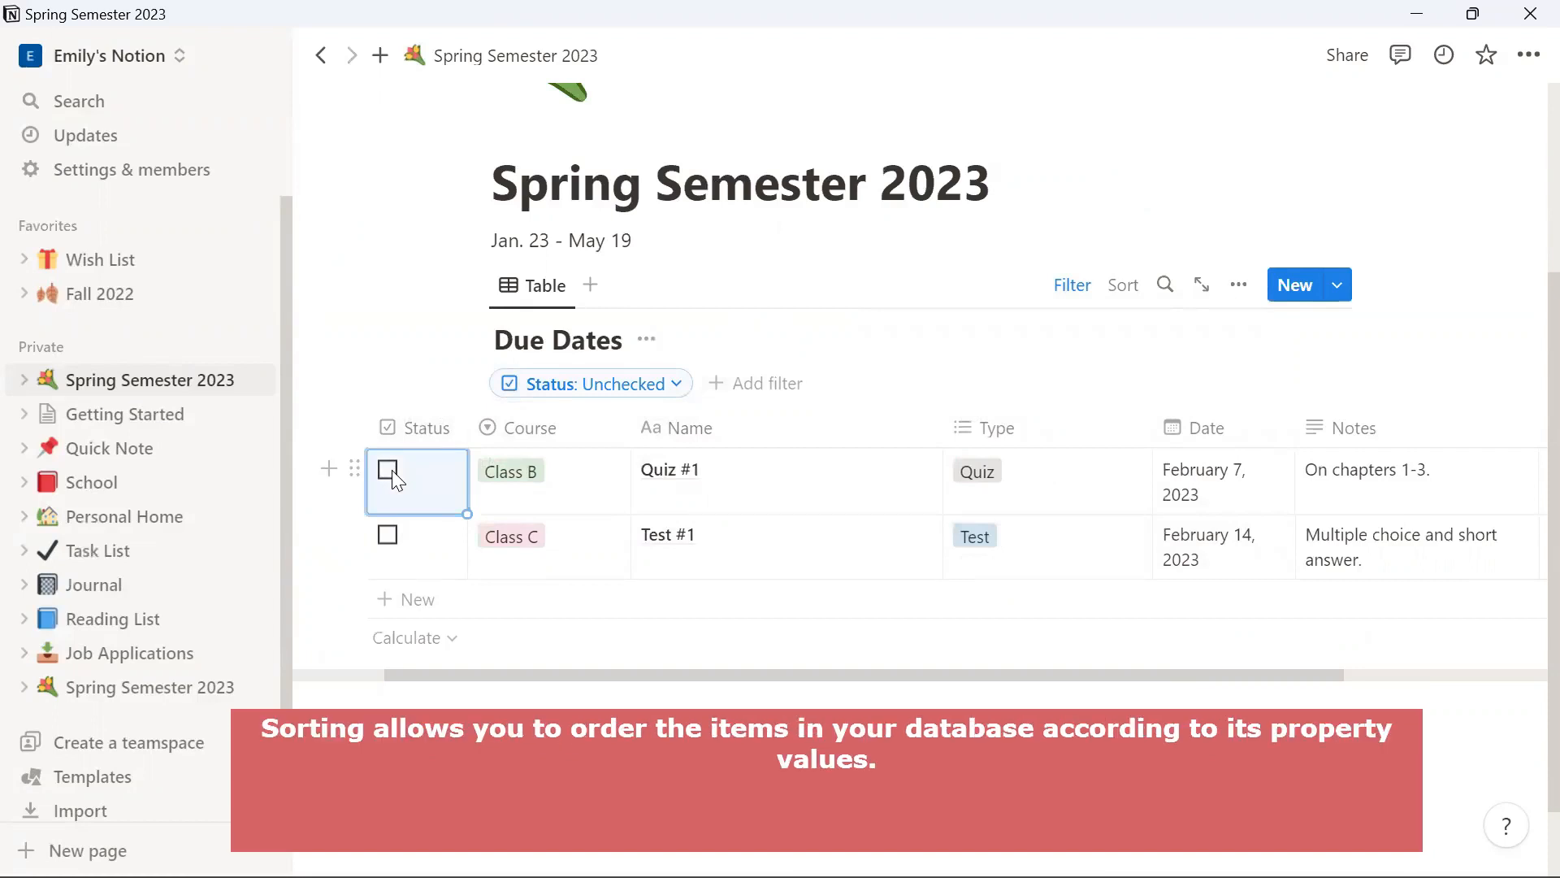
key("ctrl+z")
left_click(914, 263)
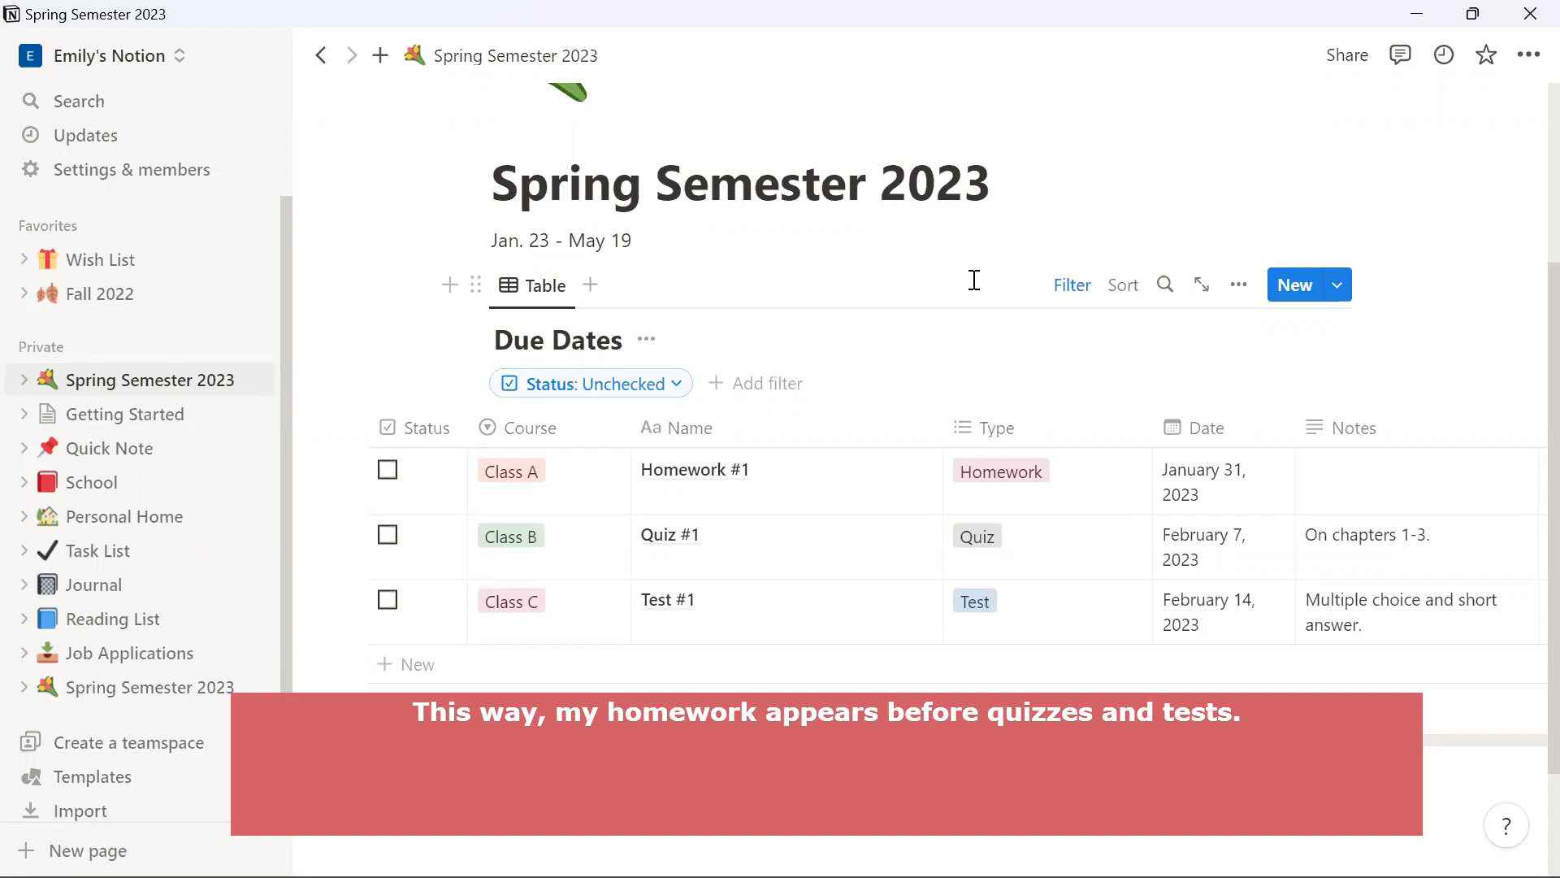
- Sort the Due Dates table by Type in descending order
left_click(1120, 286)
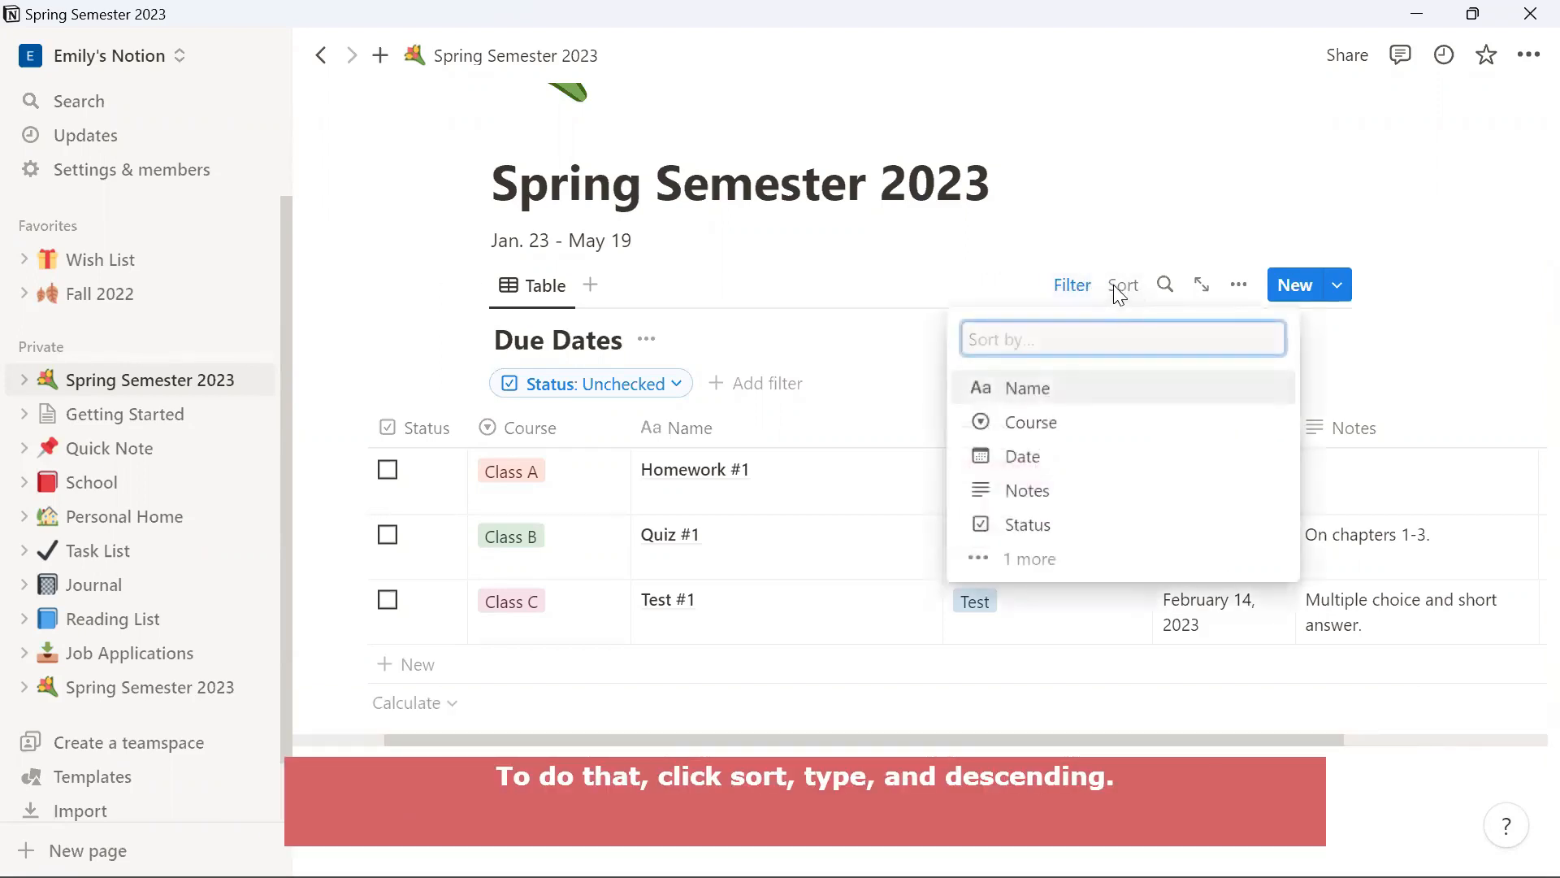
left_click(1029, 559)
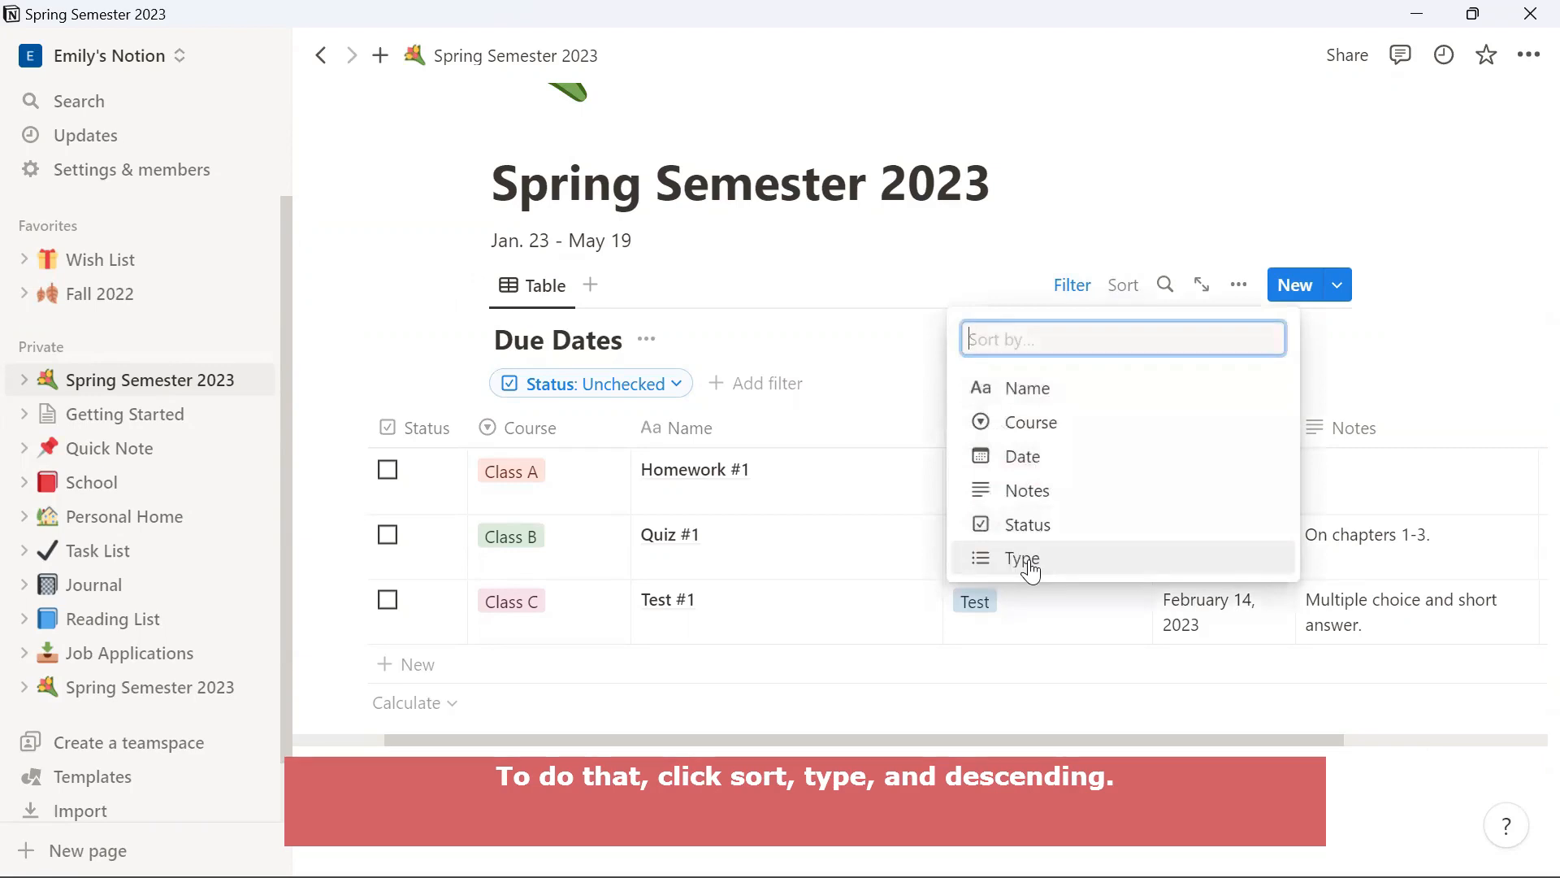
left_click(1029, 561)
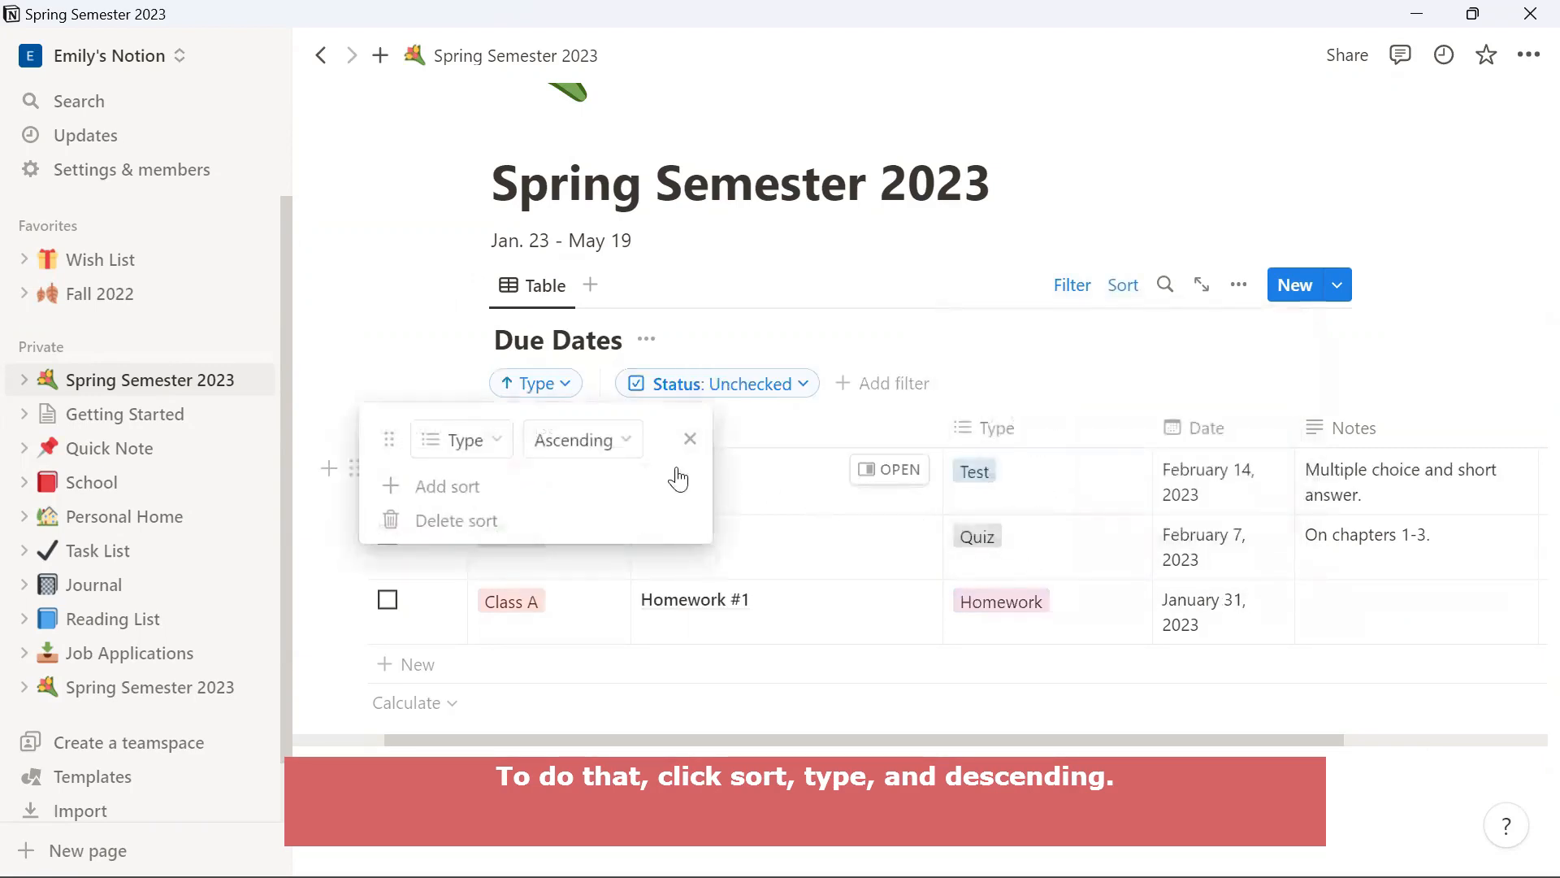
left_click(622, 445)
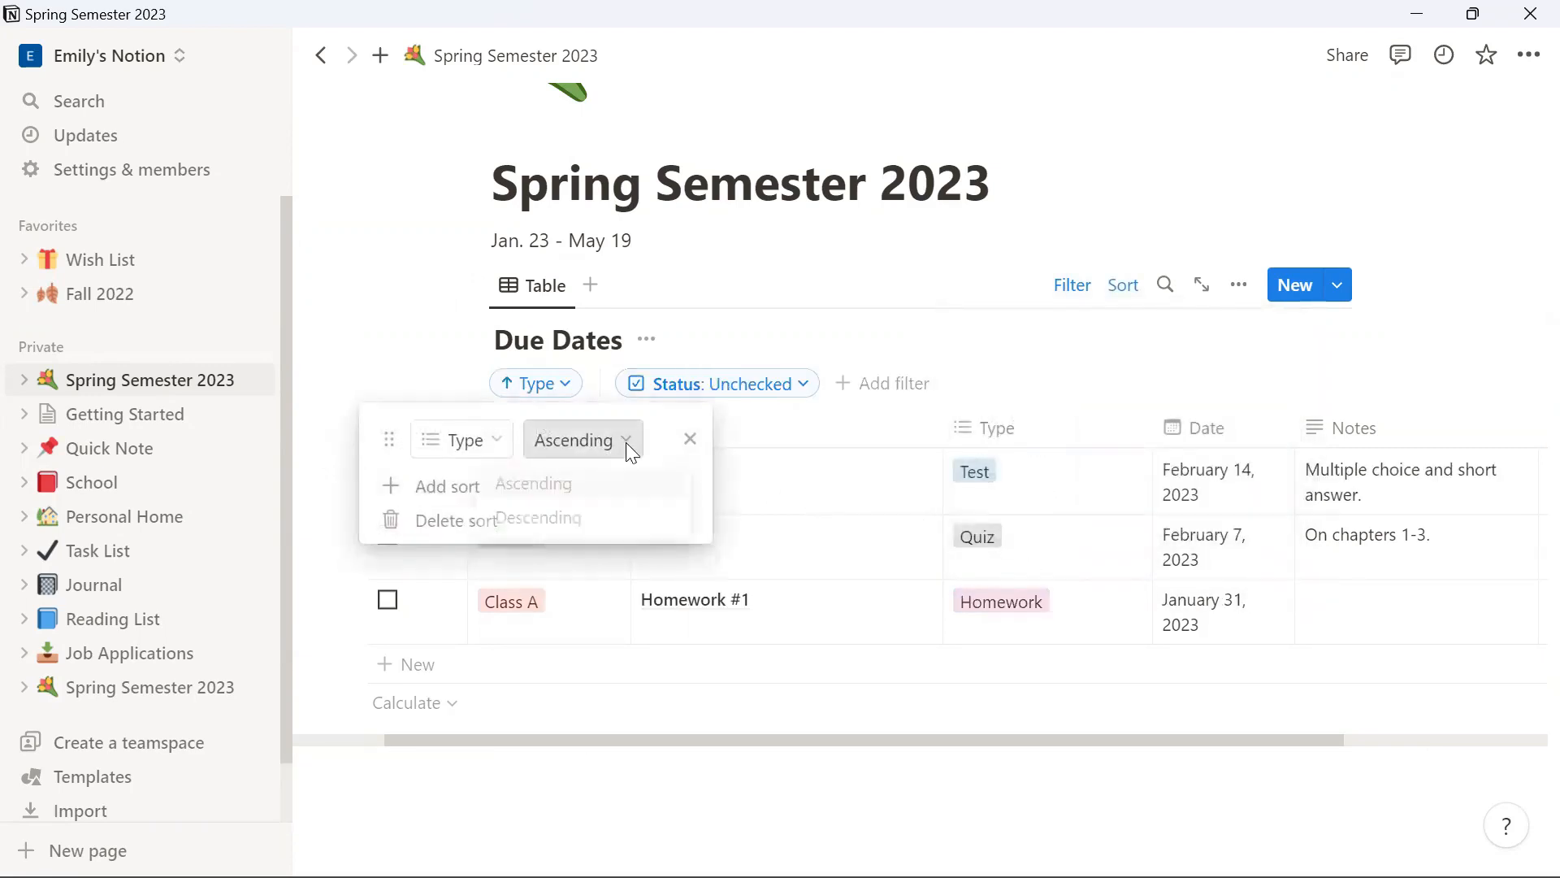
left_click(597, 527)
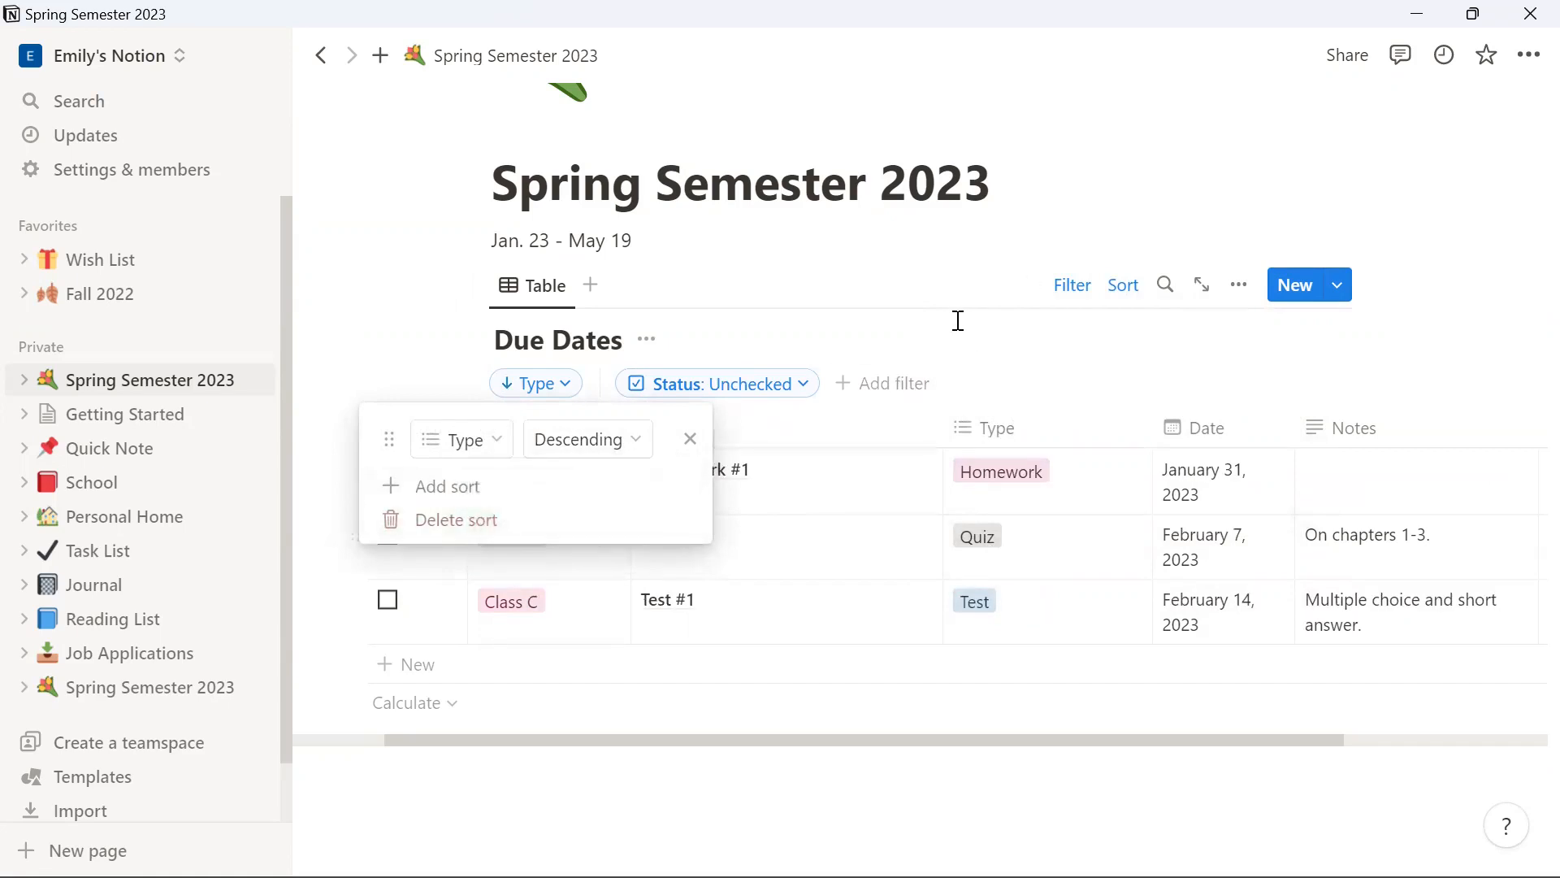
left_click(942, 290)
- Open the Type property's settings for editing
left_click(1000, 427)
left_click(1031, 563)
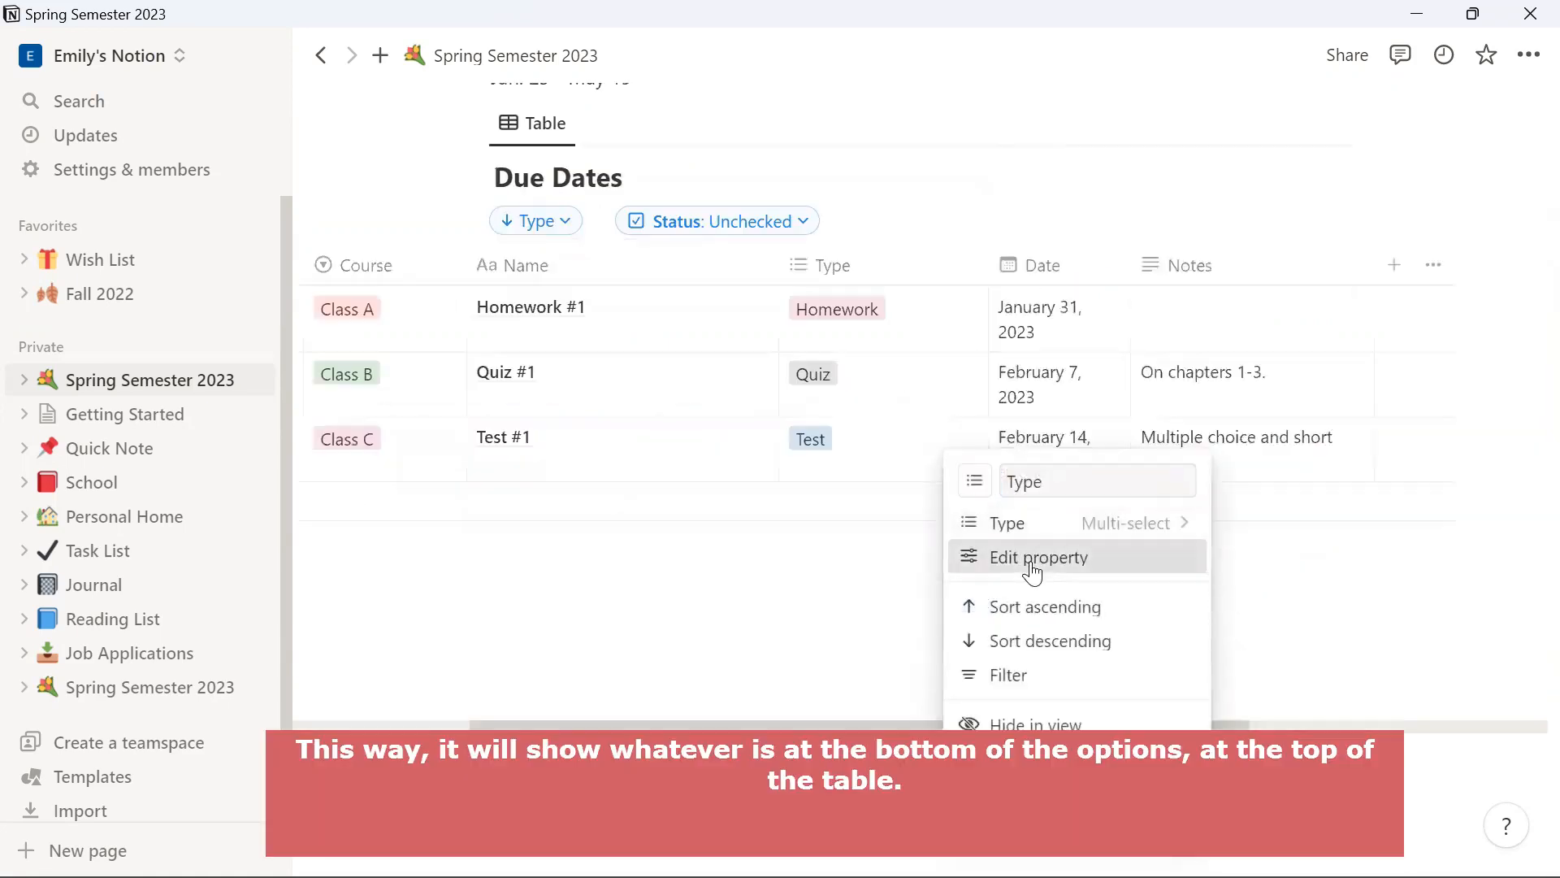